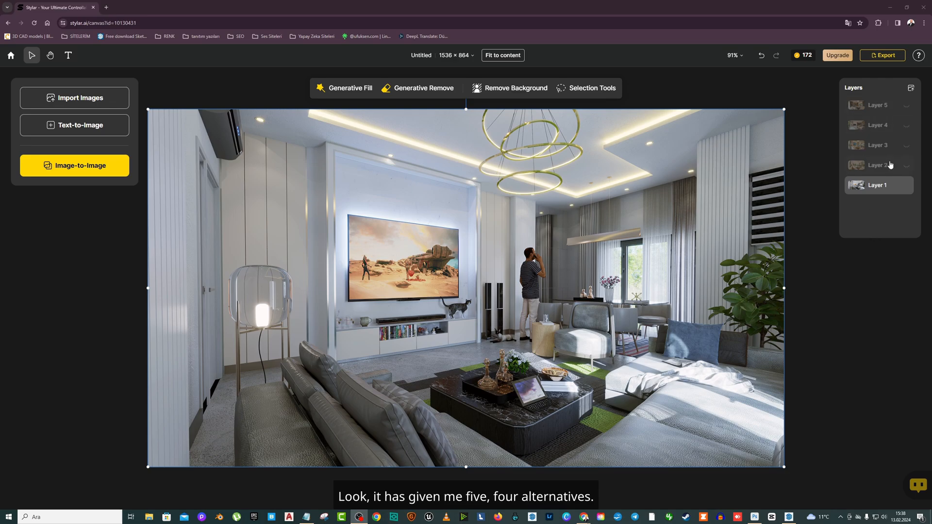
# Compare the generated living-room variants by toggling the visibility of Layers 5, 4, 3 and 2 above the original Layer 1
pyautogui.click(906, 106)
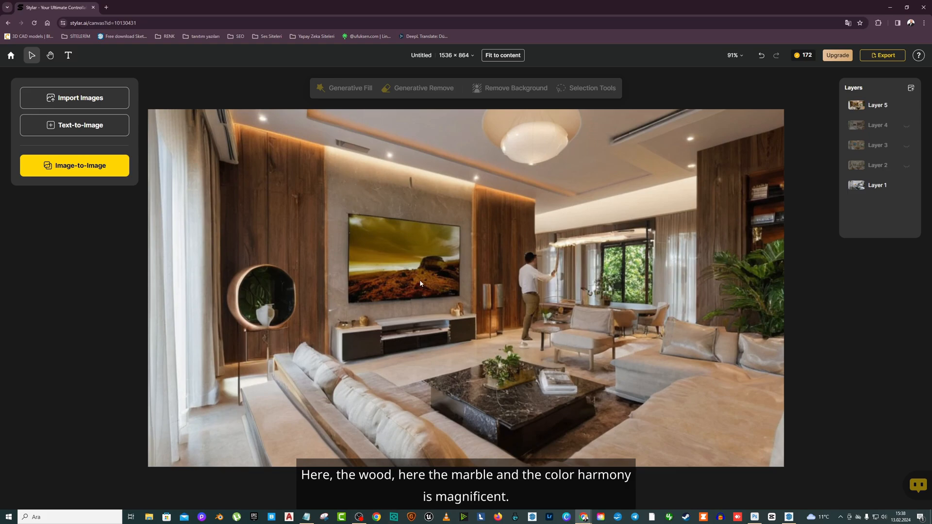
pyautogui.click(907, 127)
pyautogui.click(907, 108)
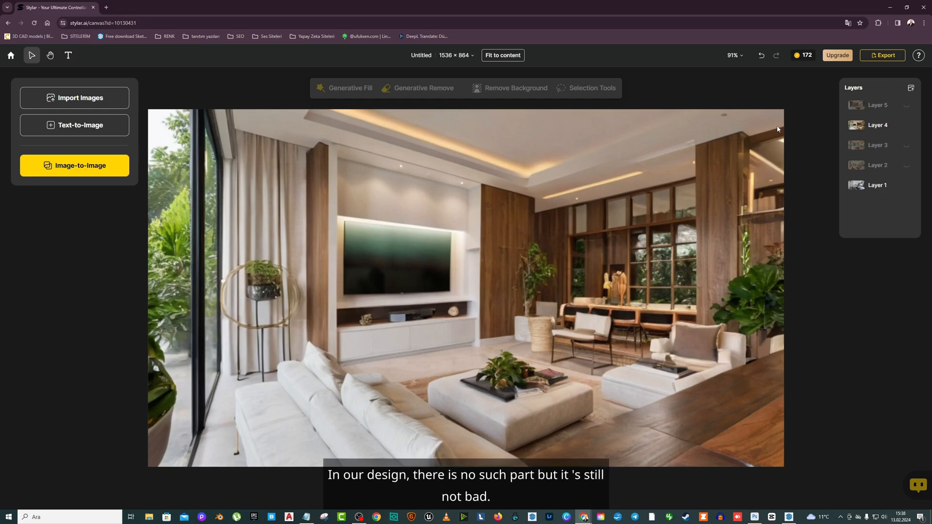
pyautogui.click(906, 127)
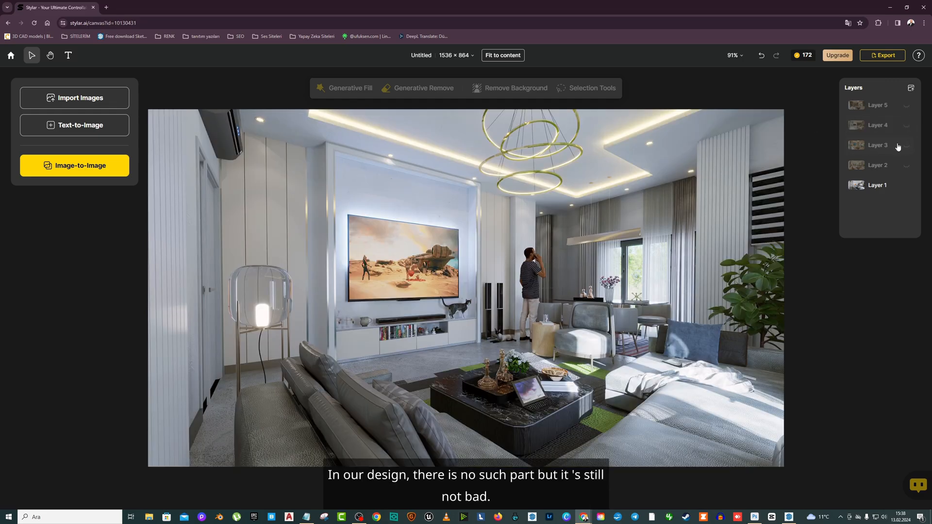
pyautogui.click(906, 146)
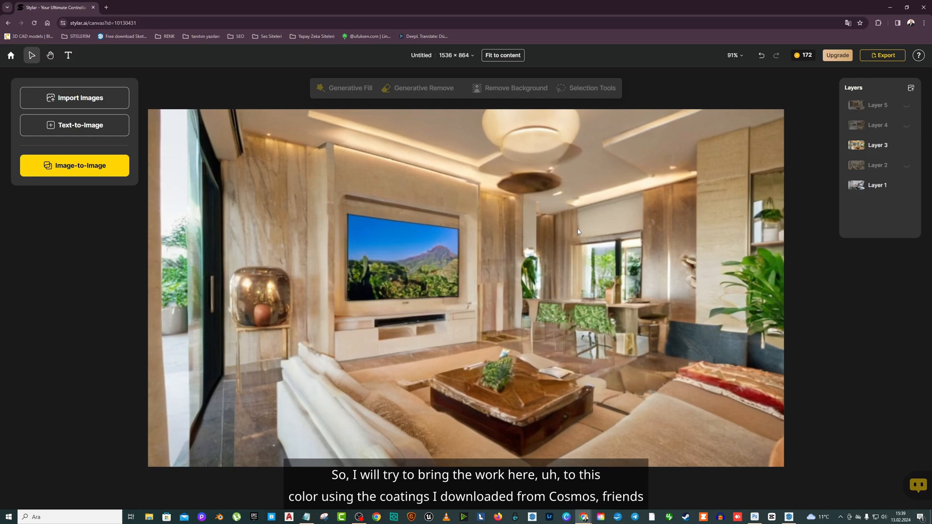
pyautogui.click(910, 151)
pyautogui.click(906, 145)
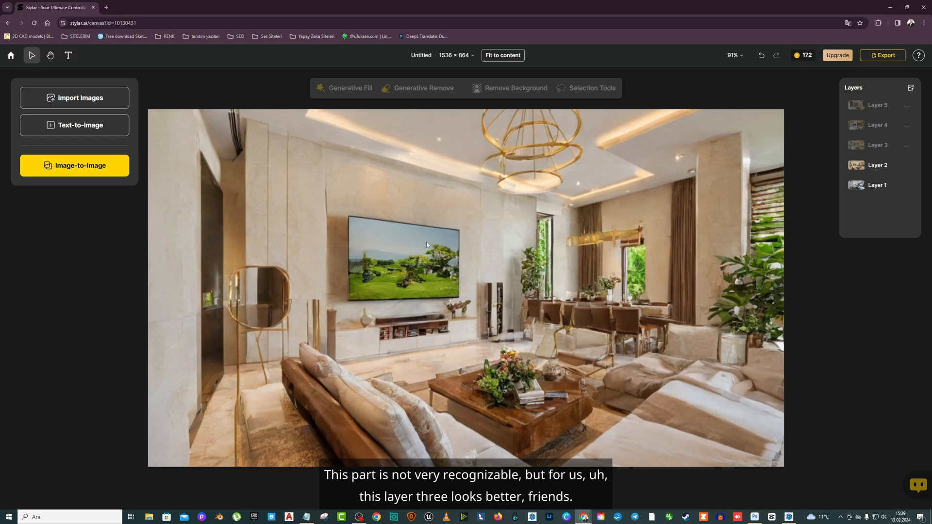
pyautogui.click(907, 146)
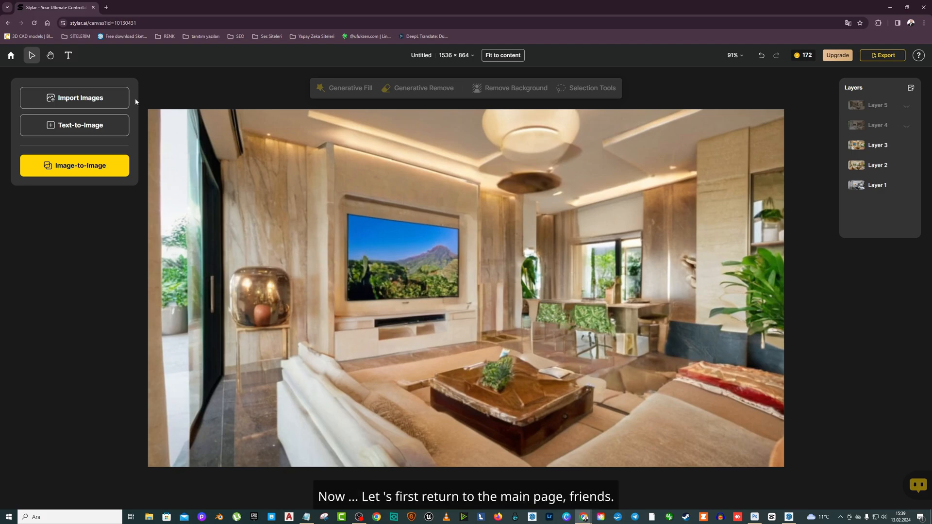
# Return to the home page and create a new project, keeping the default 1536 × 1536 canvas
pyautogui.click(11, 54)
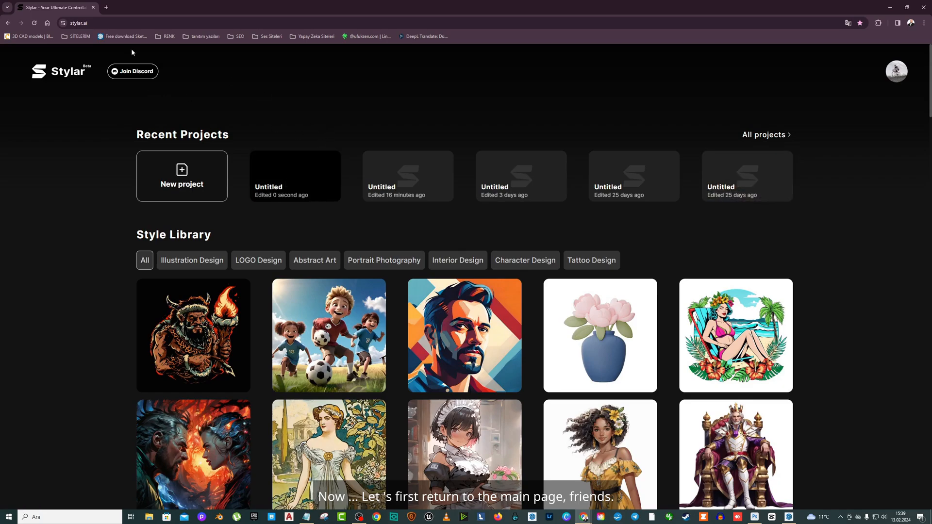
pyautogui.click(96, 24)
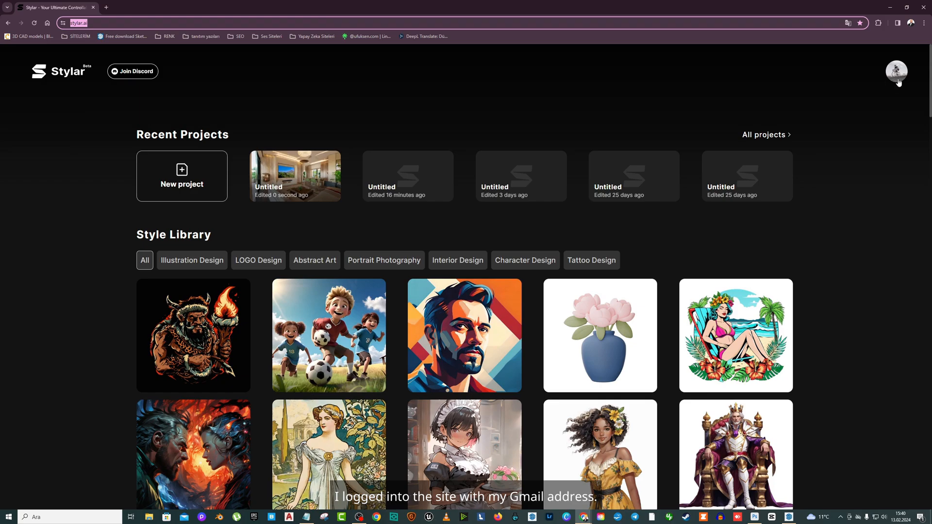
pyautogui.click(195, 178)
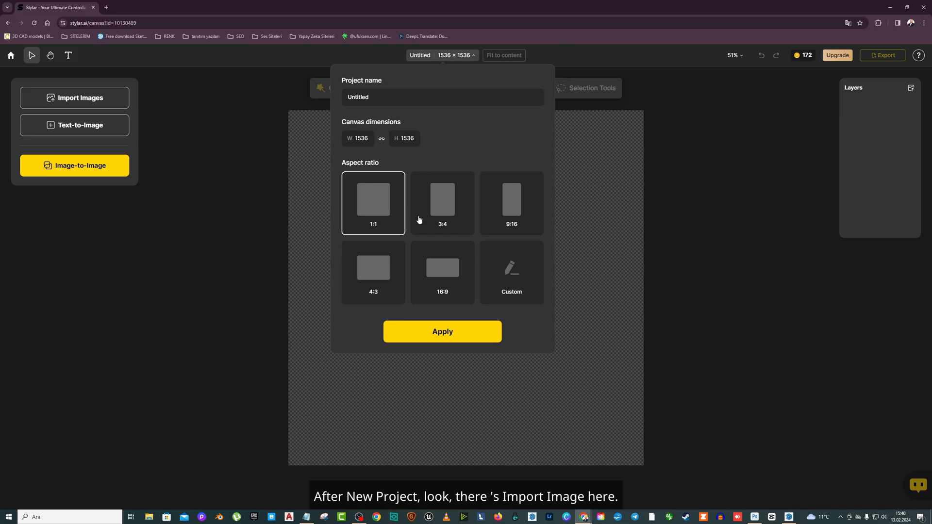
pyautogui.click(229, 129)
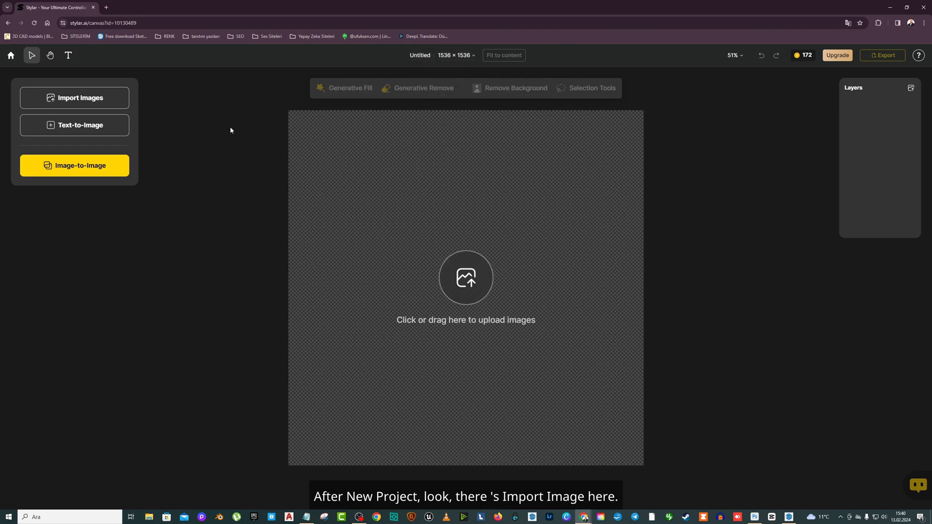
# Try to import the render 4K -1SAAT.png into the empty canvas
pyautogui.click(85, 99)
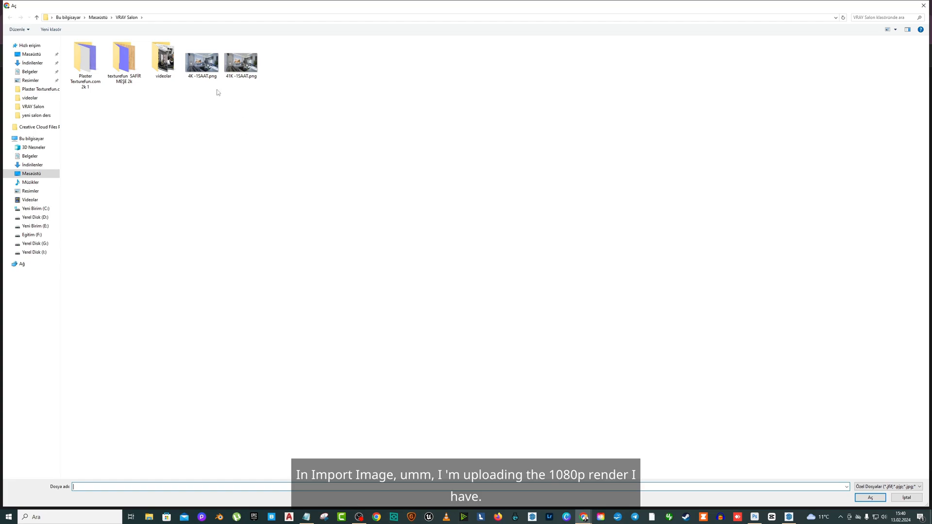
pyautogui.click(203, 52)
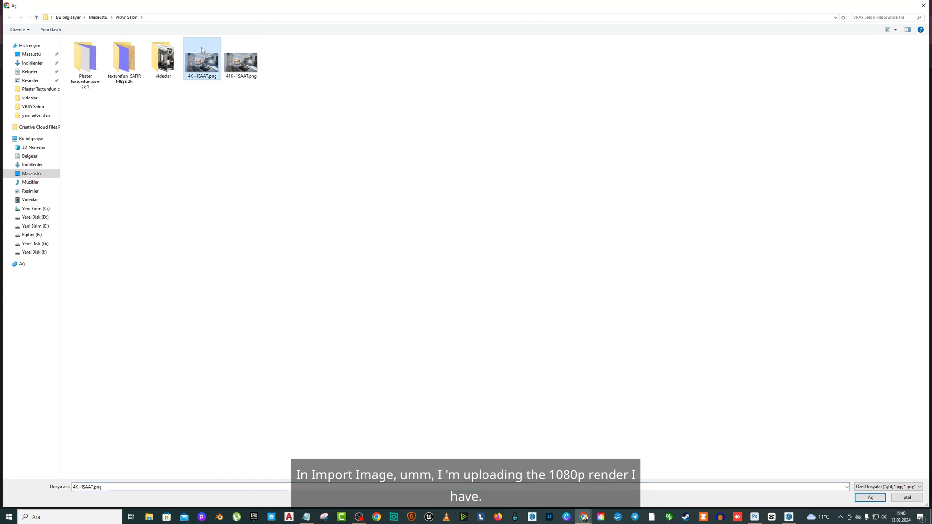
pyautogui.click(870, 497)
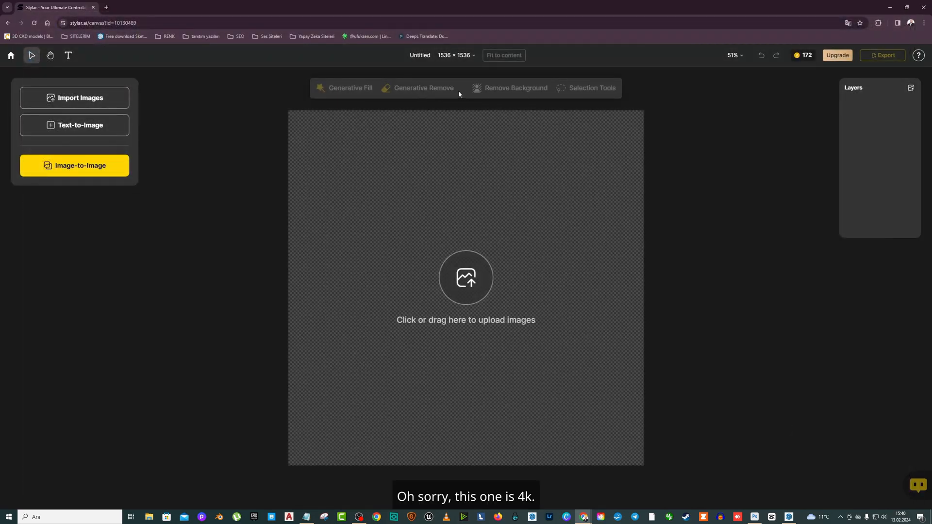
# Import the render 41K -1SAAT.png from the VRAY Salon folder into the canvas
pyautogui.click(69, 92)
pyautogui.click(247, 65)
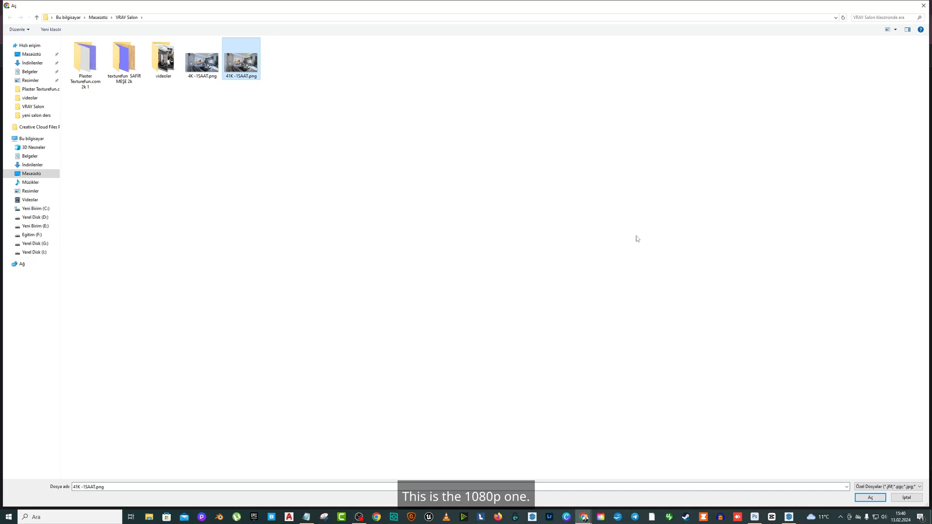
pyautogui.click(870, 498)
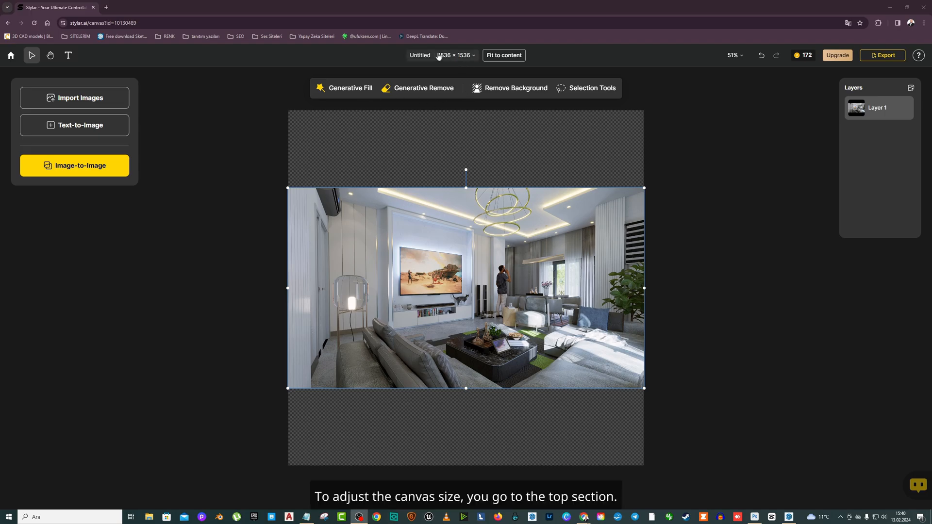
# Set the canvas aspect ratio to 16:9 and apply it to the project
pyautogui.click(454, 57)
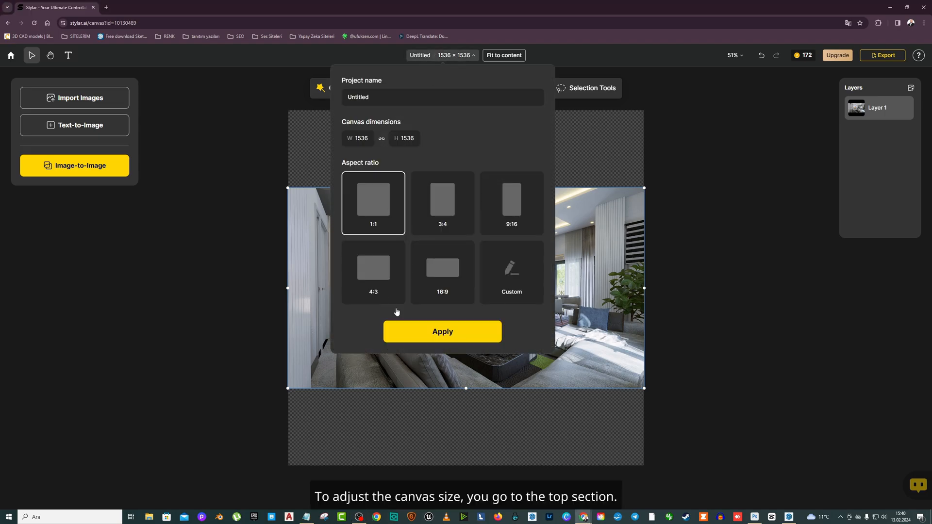
pyautogui.click(444, 281)
pyautogui.click(443, 330)
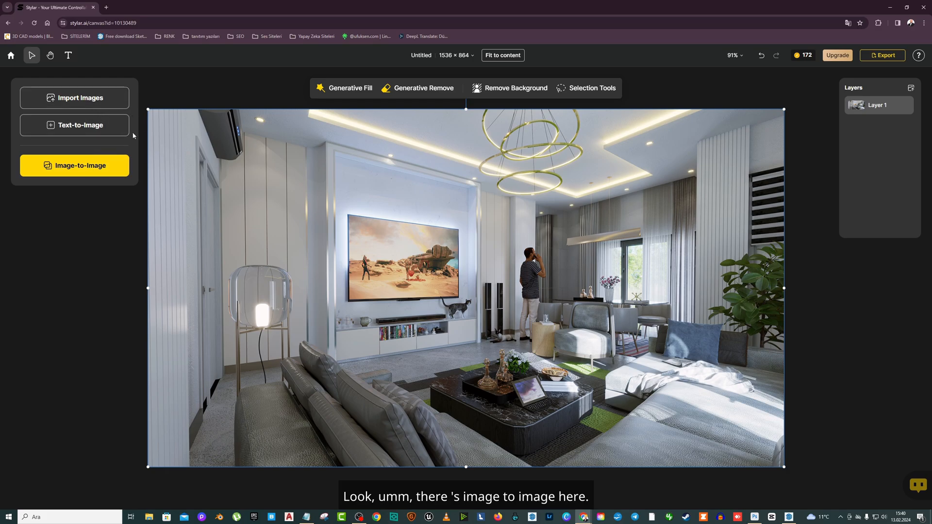
# Open the Image-to-Image style library and examine its general, realistic, illustration and art styles
pyautogui.click(80, 166)
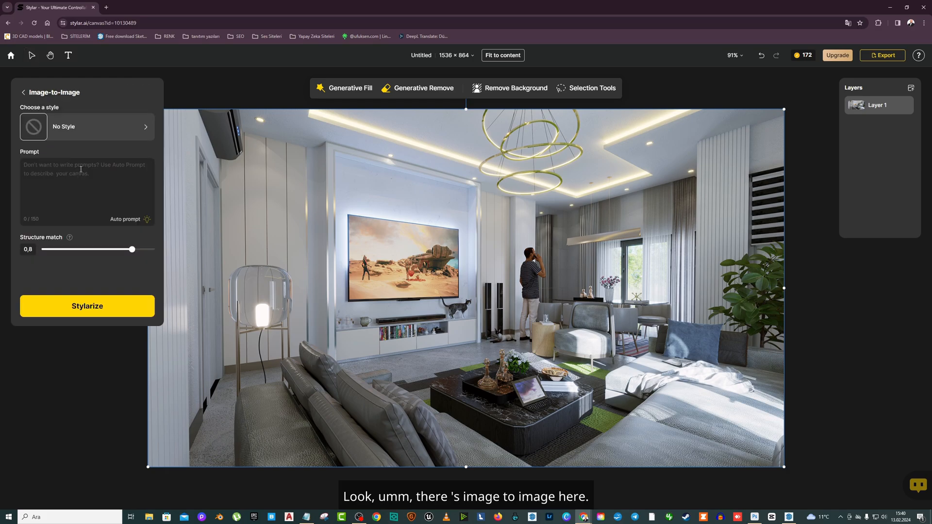
pyautogui.click(106, 139)
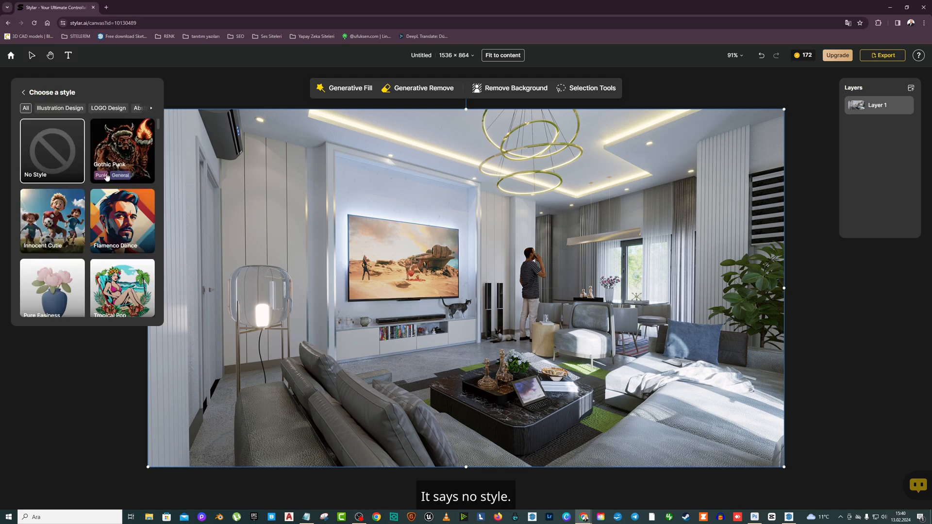
pyautogui.scroll(-5, 108, 199)
pyautogui.scroll(-10, 105, 234)
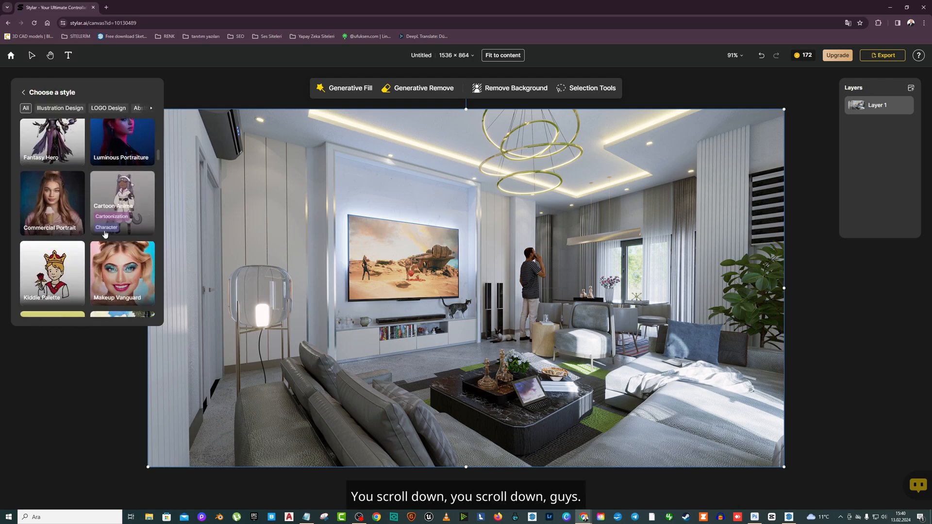
pyautogui.scroll(1, 129, 195)
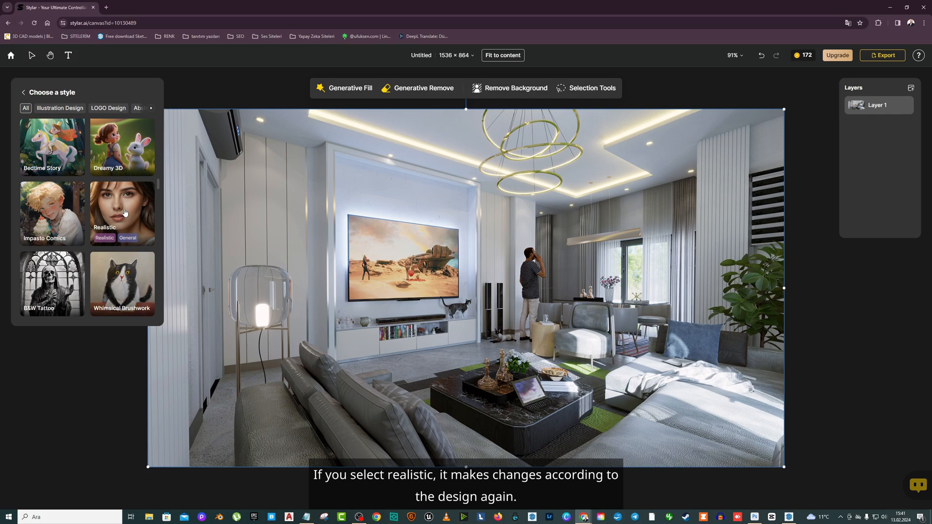
pyautogui.scroll(-4, 124, 213)
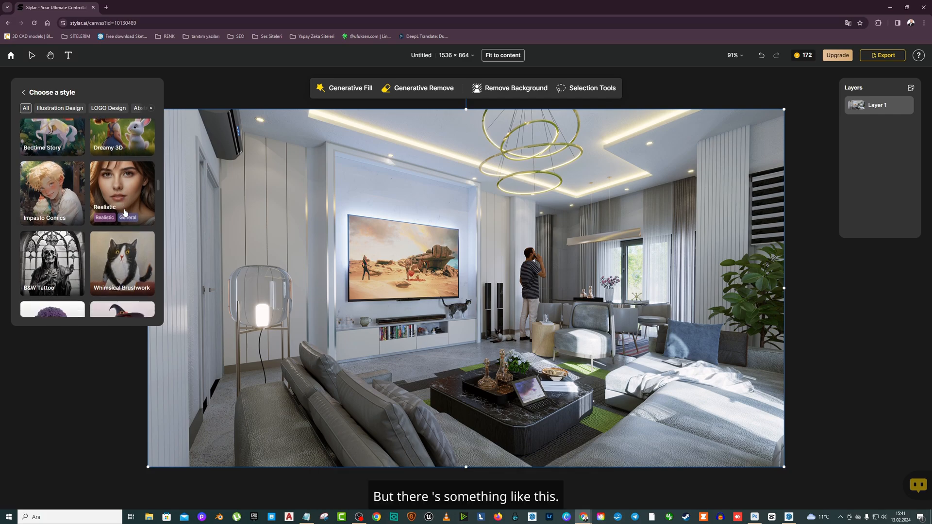
pyautogui.scroll(3, 125, 214)
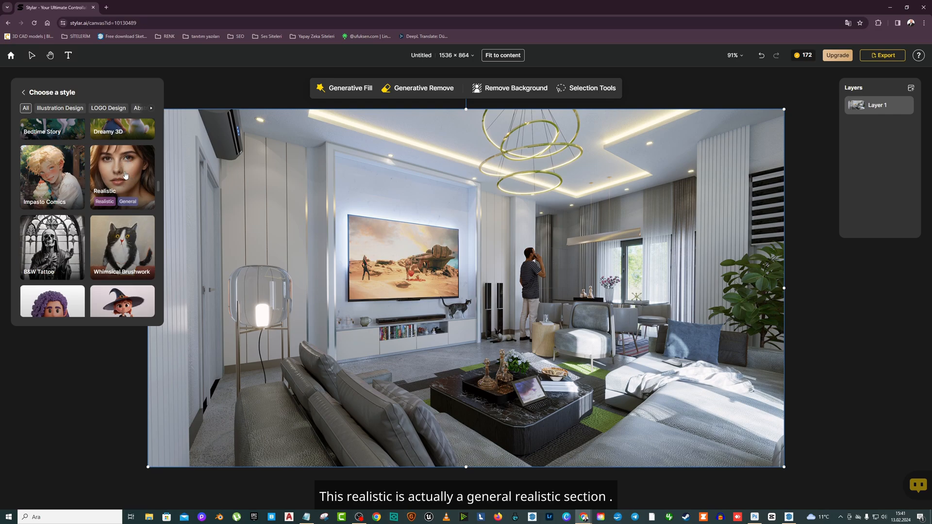
pyautogui.scroll(-10, 122, 186)
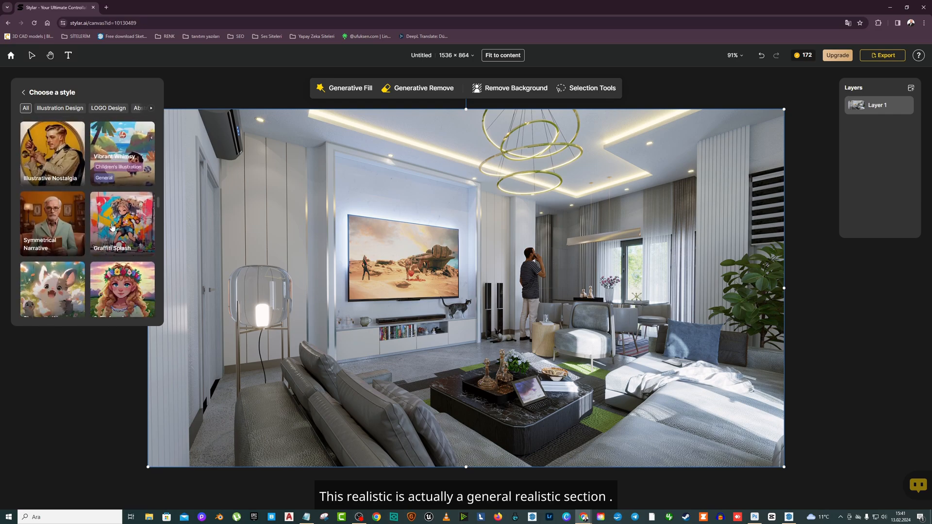
pyautogui.scroll(-5, 112, 229)
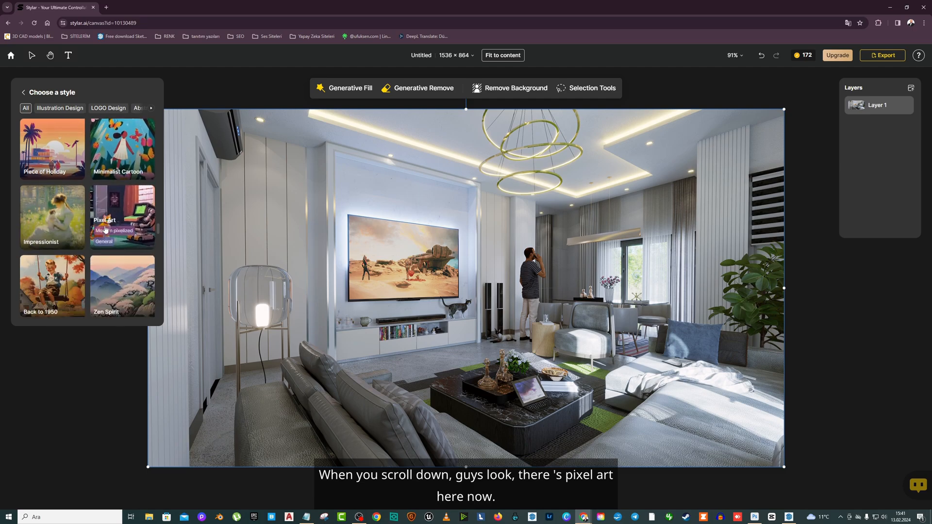
pyautogui.scroll(-2, 113, 197)
pyautogui.scroll(2, 90, 198)
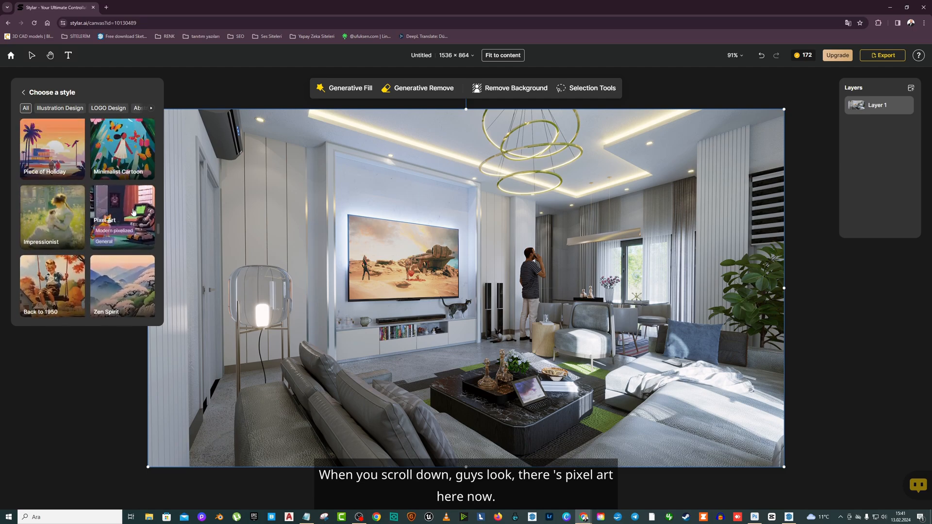
pyautogui.scroll(-8, 108, 206)
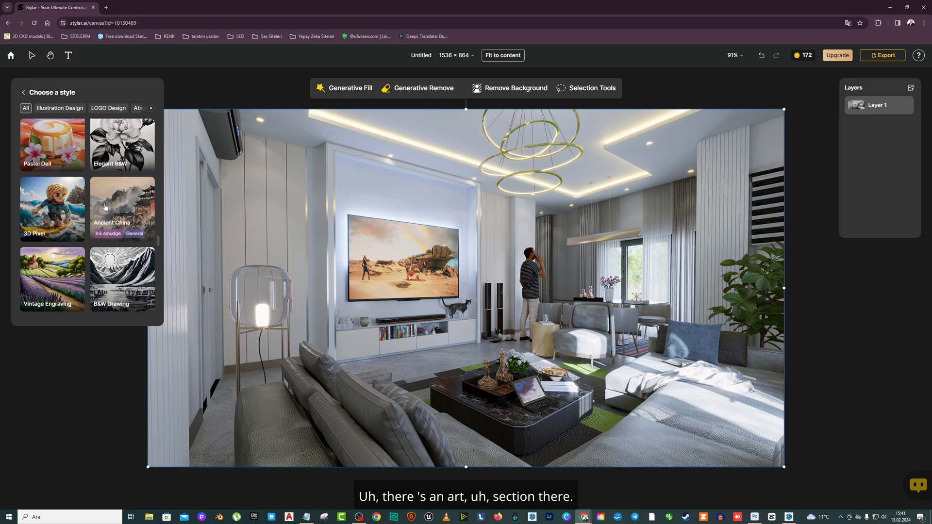
pyautogui.scroll(-5, 74, 215)
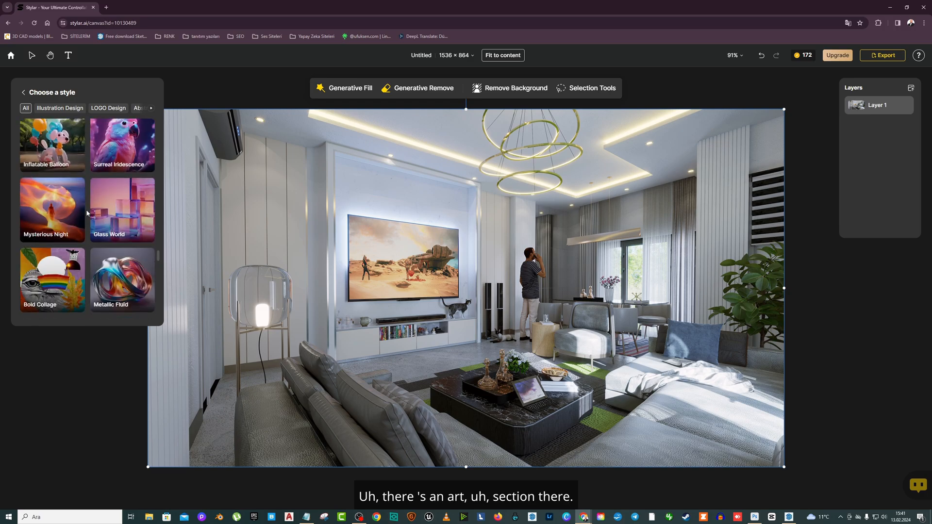
pyautogui.scroll(-1, 87, 213)
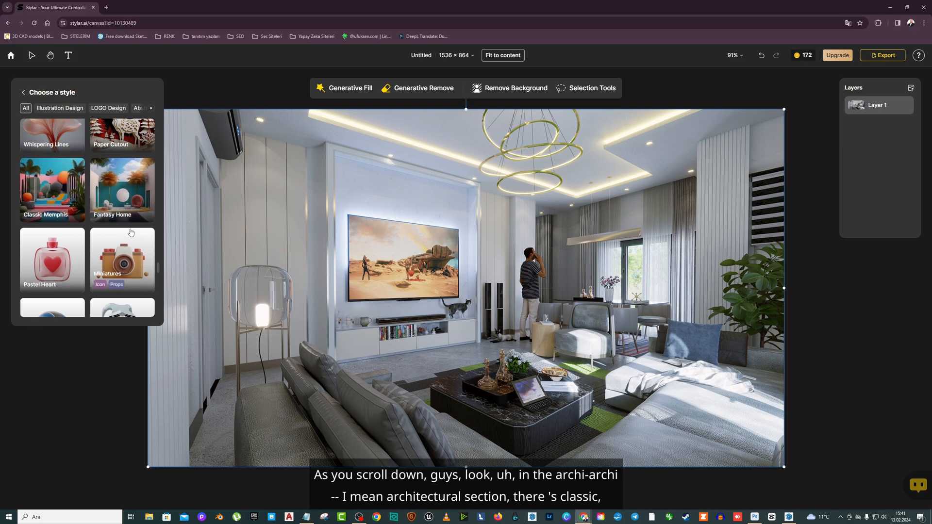
# Browse the interior design styles in the style library and choose the Scandi style
pyautogui.scroll(-10, 135, 208)
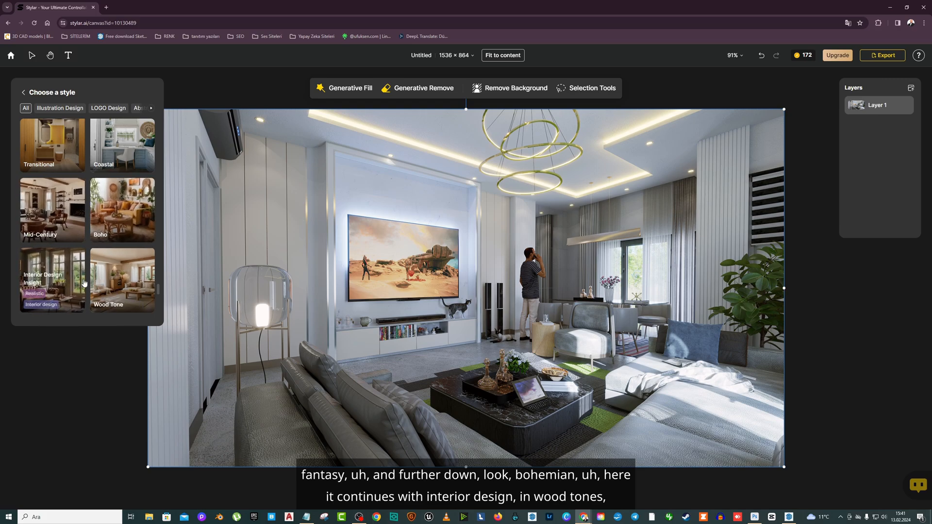
pyautogui.scroll(-2, 126, 257)
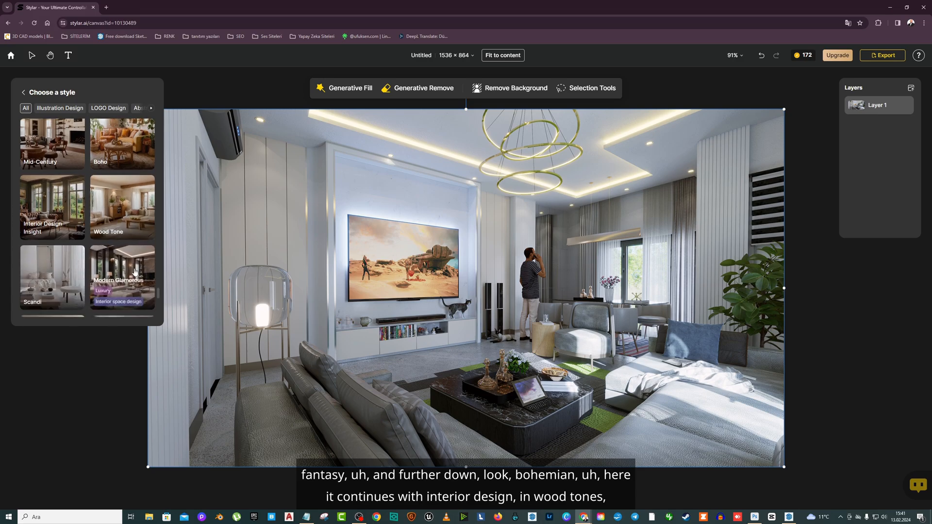
pyautogui.scroll(-1, 76, 251)
pyautogui.scroll(-1, 68, 236)
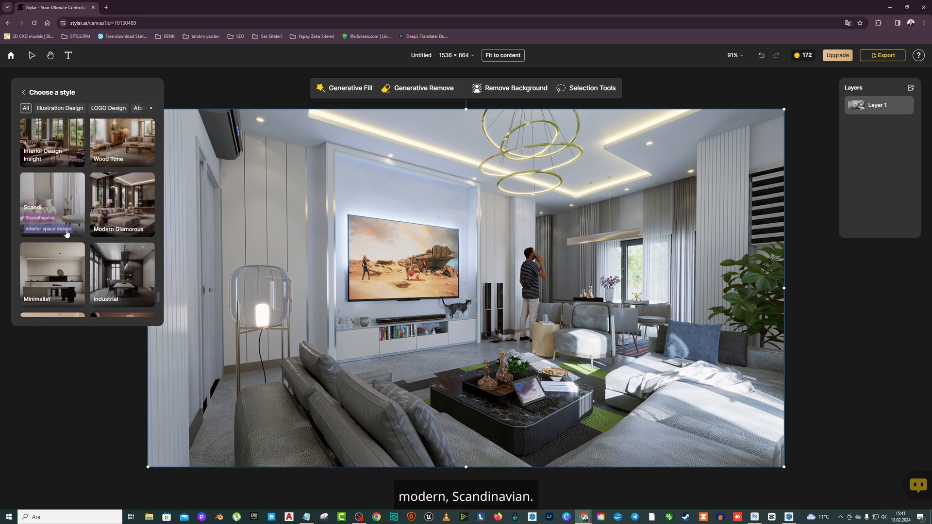
pyautogui.scroll(-2, 102, 218)
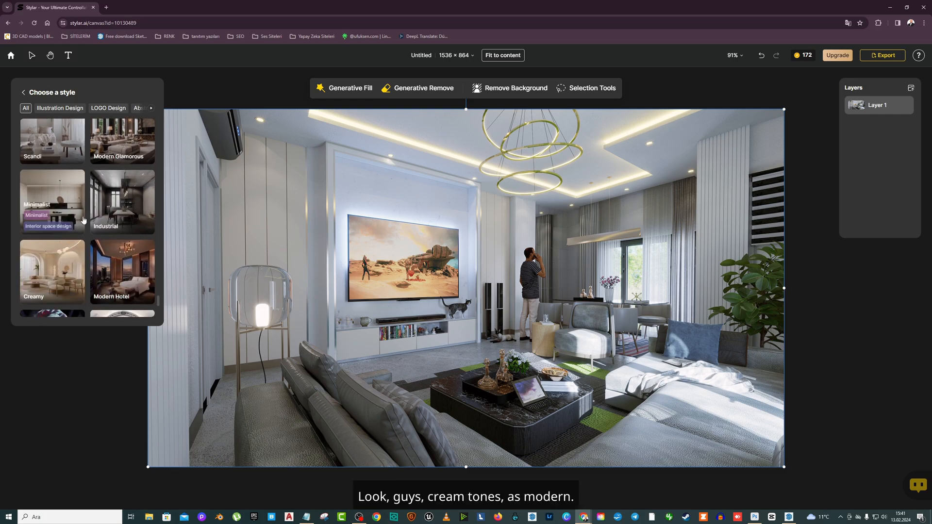
pyautogui.scroll(-1, 131, 248)
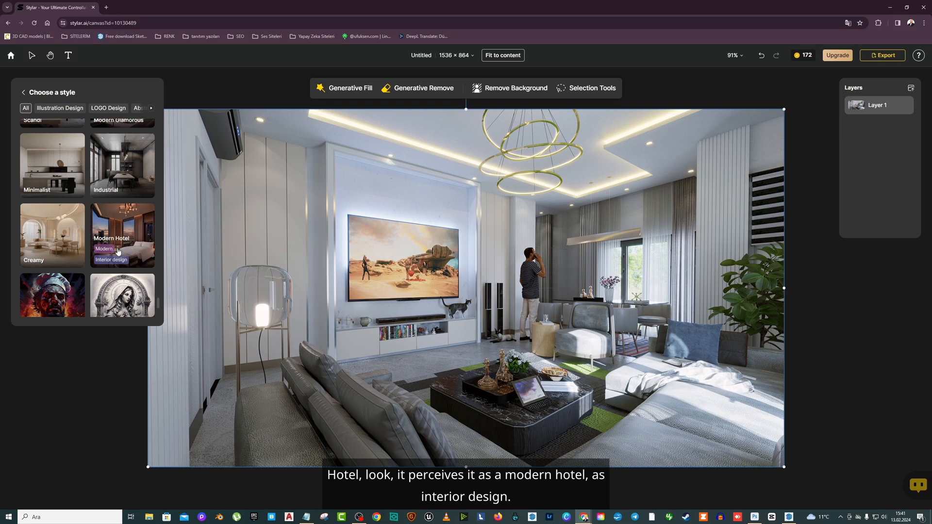
pyautogui.scroll(1, 121, 249)
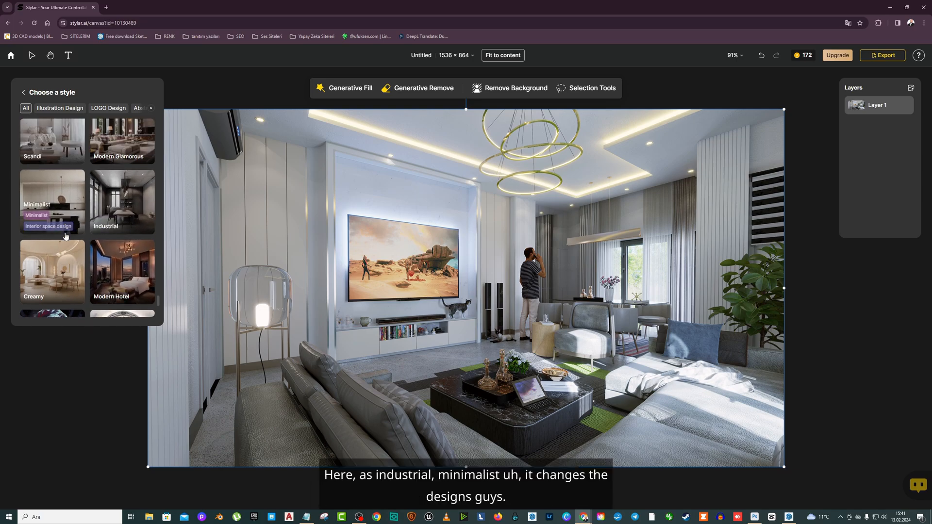
pyautogui.scroll(2, 73, 218)
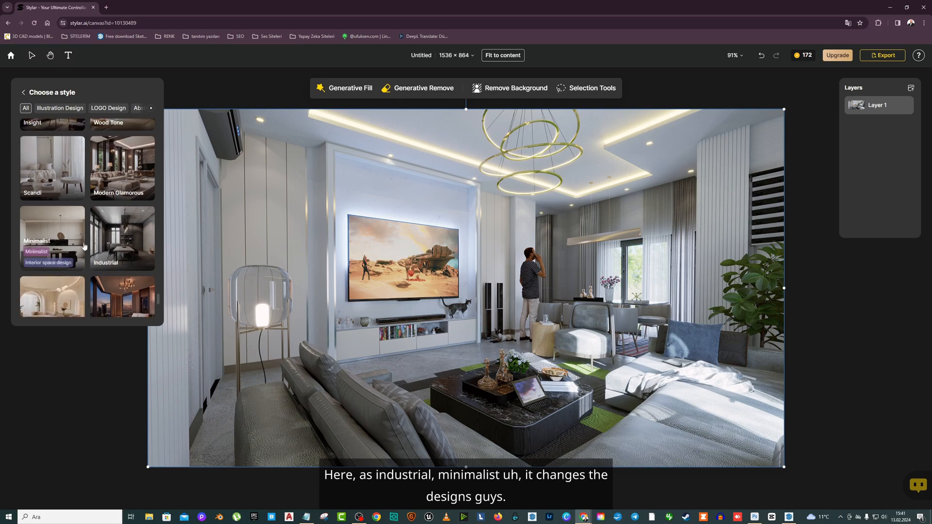
pyautogui.click(65, 202)
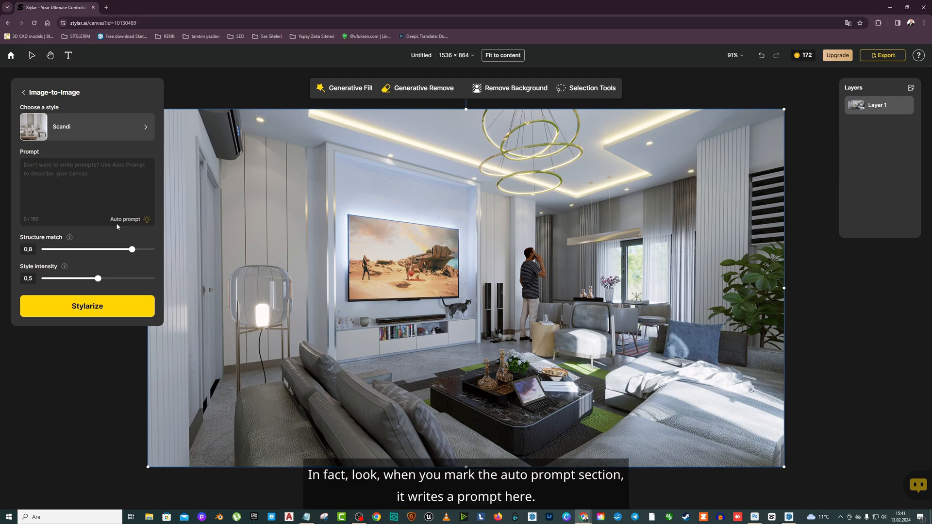
# Generate an automatic prompt for the living-room image and translate its full text into Turkish for reading
pyautogui.click(147, 221)
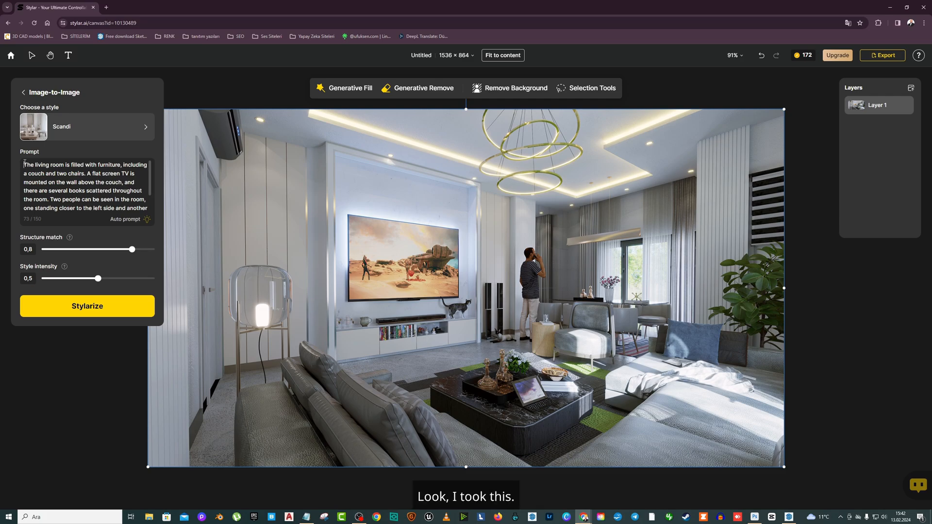
pyautogui.moveTo(25, 164); pyautogui.dragTo(171, 229)
pyautogui.rightClick(103, 195)
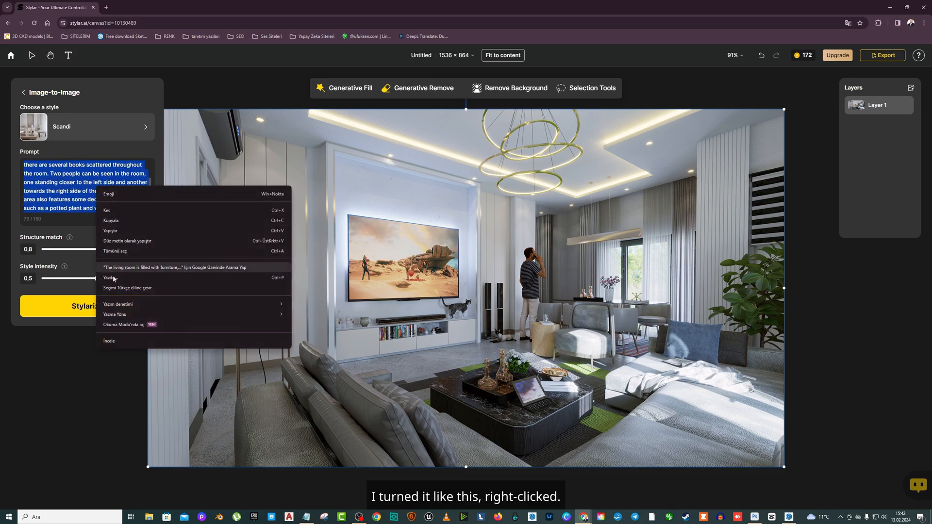
pyautogui.click(119, 290)
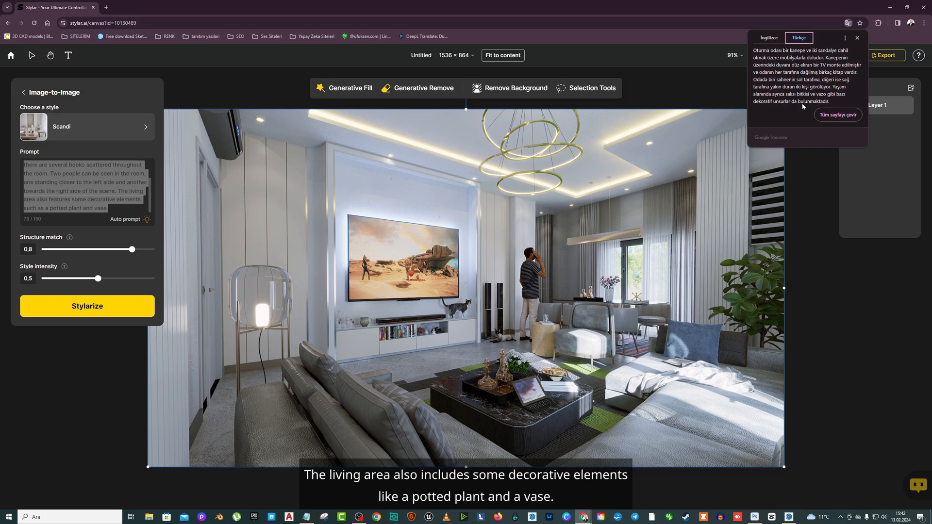
# Delete the entire automatically generated text from the Image-to-Image prompt
pyautogui.click(108, 208)
pyautogui.moveTo(108, 208); pyautogui.dragTo(0, 160)
pyautogui.press('BackSpace')
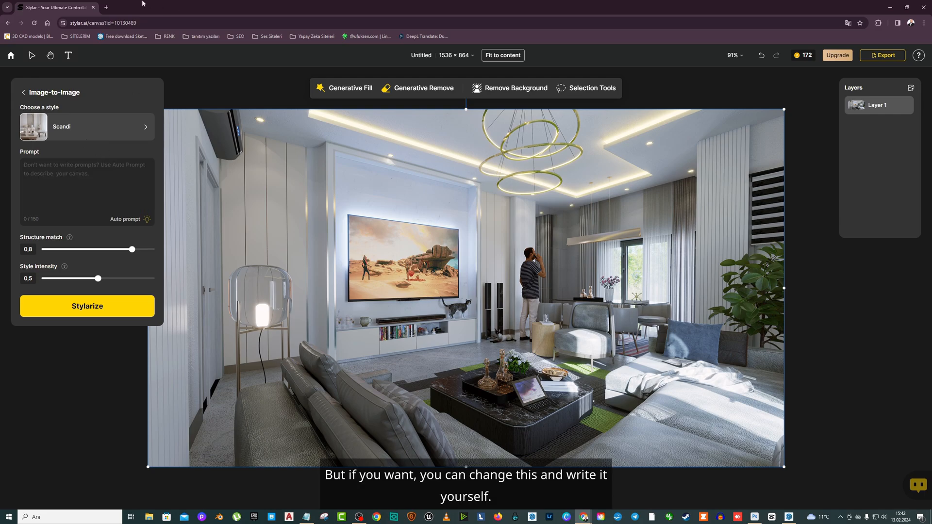
# Open DeepL Translate in a new browser tab and set the source language to Turkish
pyautogui.click(106, 7)
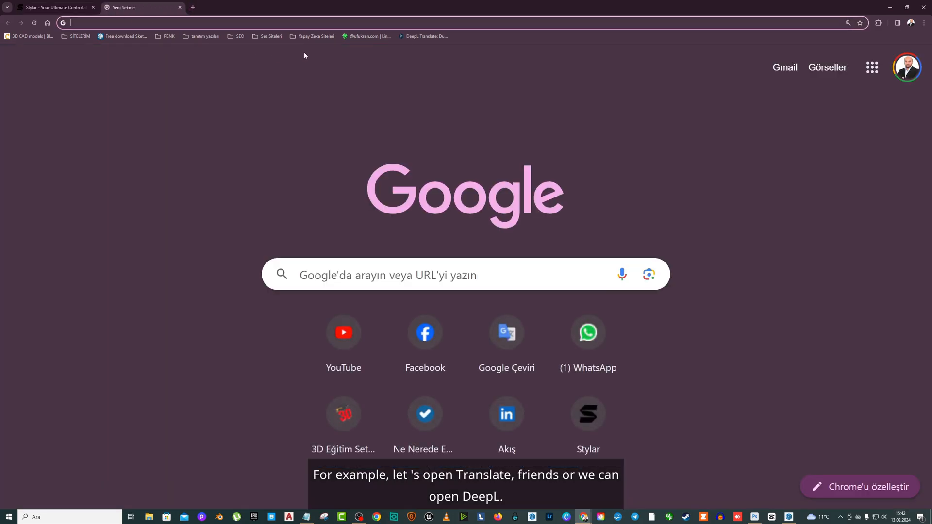
pyautogui.click(422, 36)
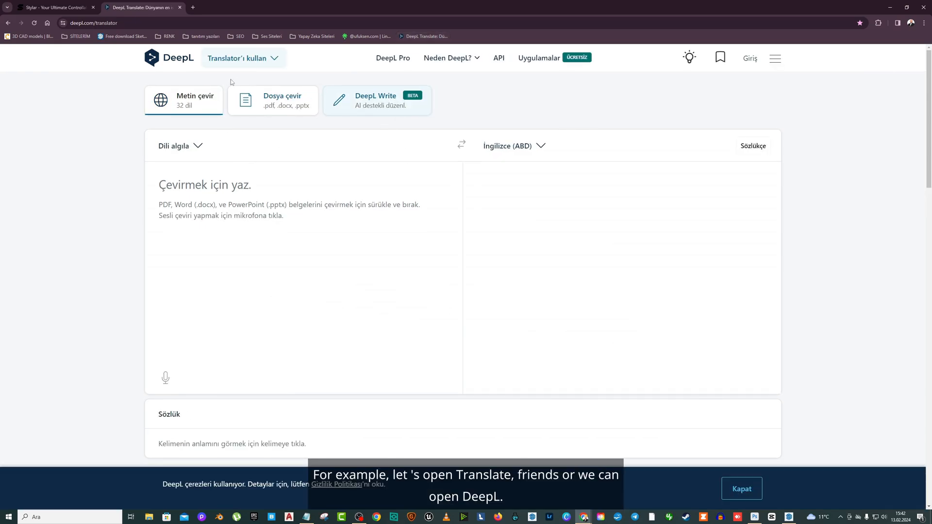
pyautogui.click(201, 146)
pyautogui.click(390, 312)
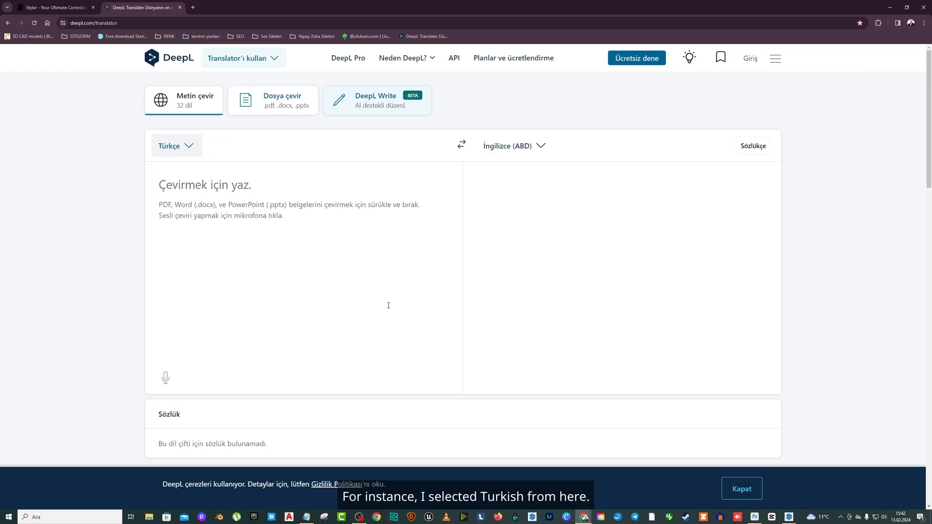
# Enter "Modern minimal bir salon tasarımı." as the opening sentence of the source text
pyautogui.write('Modern b')
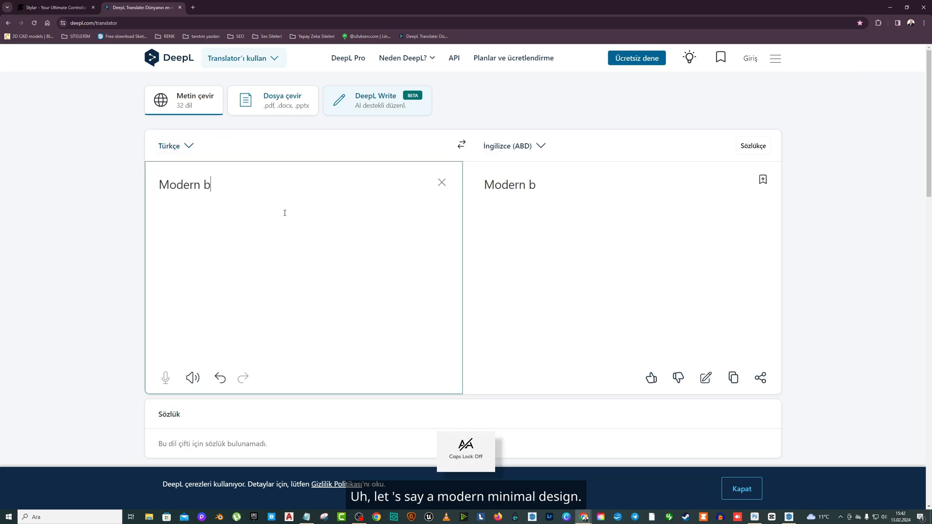
pyautogui.press('BackSpace')
pyautogui.write('mini')
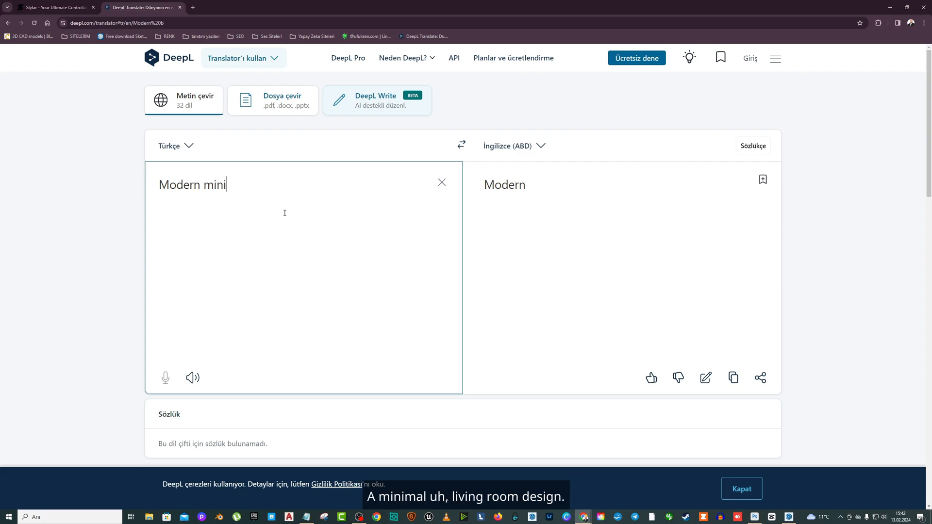
pyautogui.write('mal bir sa')
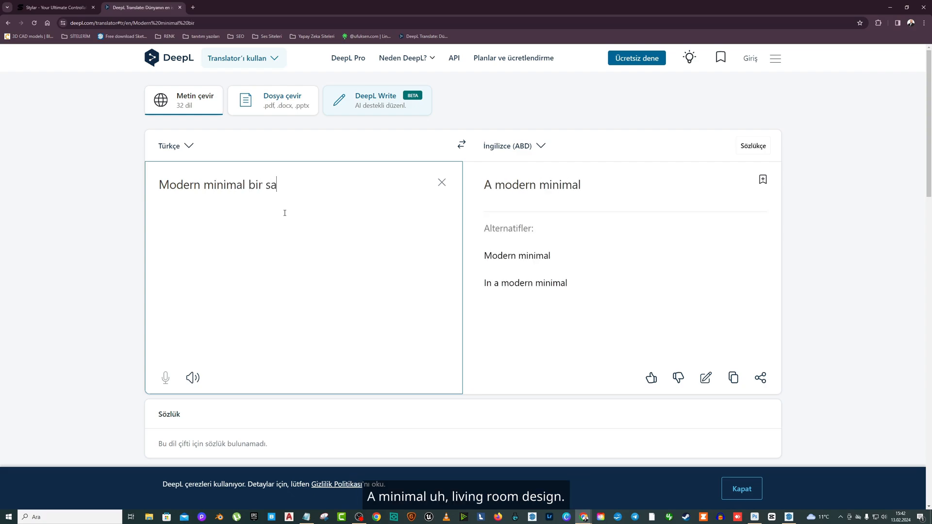
pyautogui.write('lon ytasar')
pyautogui.press('BackSpace')
pyautogui.press('BackSpace')
pyautogui.press('BackSpace')
pyautogui.press('BackSpace')
pyautogui.press('BackSpace')
pyautogui.press('BackSpace')
pyautogui.write('tas')
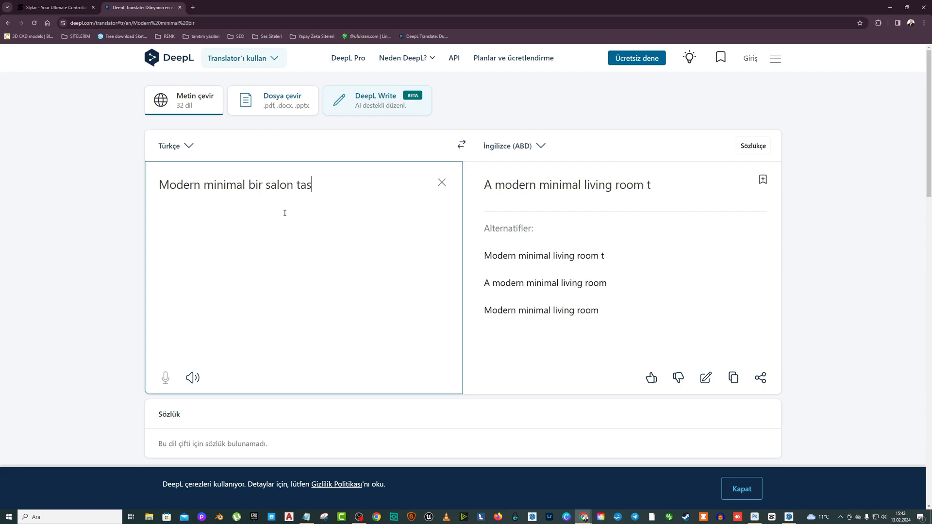
pyautogui.write('arımı.')
# Add the sentence "Karşıda modern tv ünitesi bulunmaktadır." to the end of the Turkish source text
pyautogui.press('capslock')
pyautogui.write('Kareş')
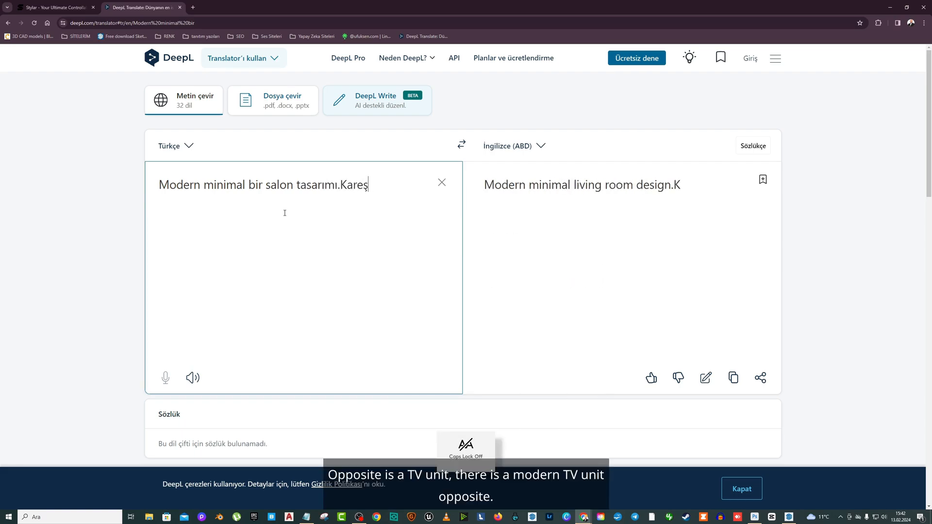
pyautogui.press('BackSpace')
pyautogui.press('BackSpace')
pyautogui.write('şıda md')
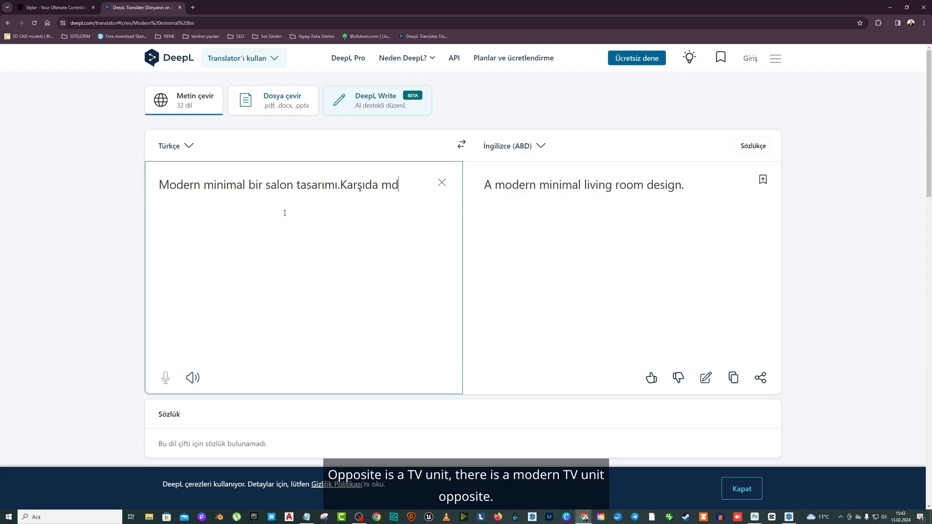
pyautogui.press('BackSpace')
pyautogui.write('odern tv ')
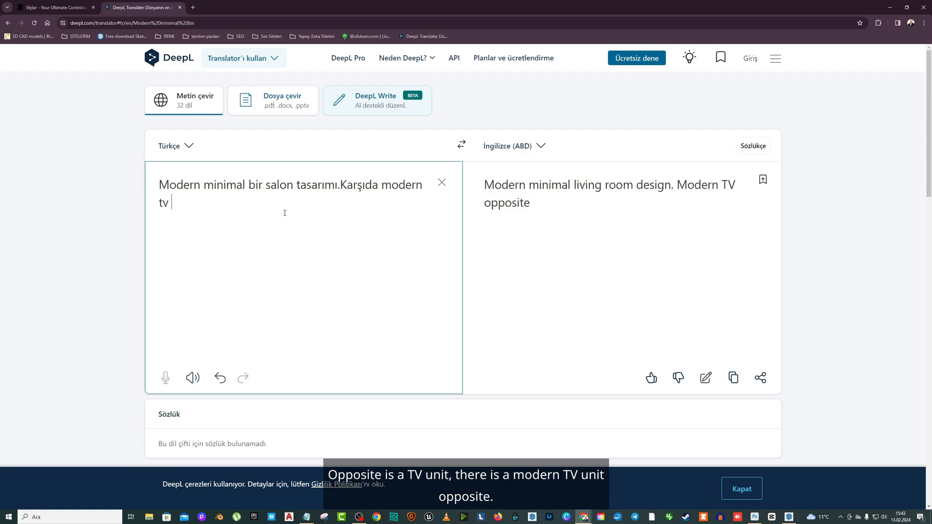
pyautogui.write('ünitesi buş')
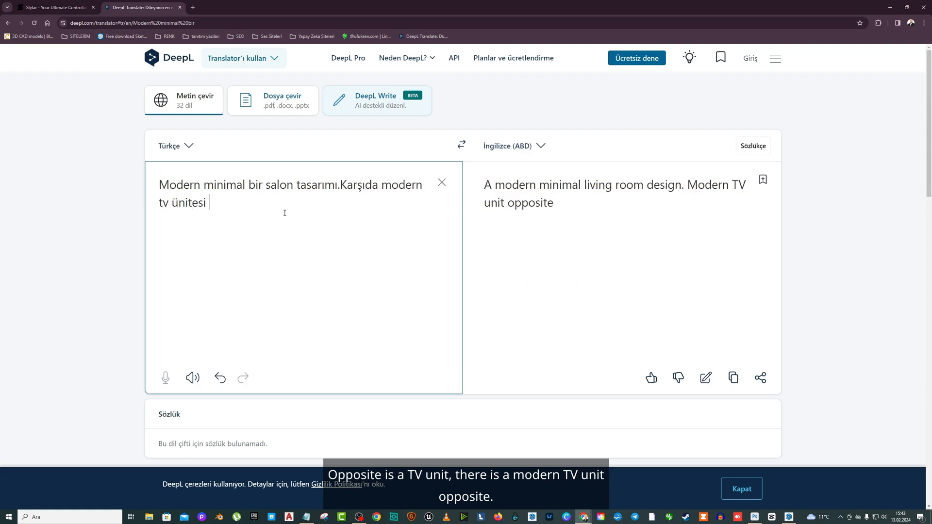
pyautogui.press('BackSpace')
pyautogui.press('BackSpace')
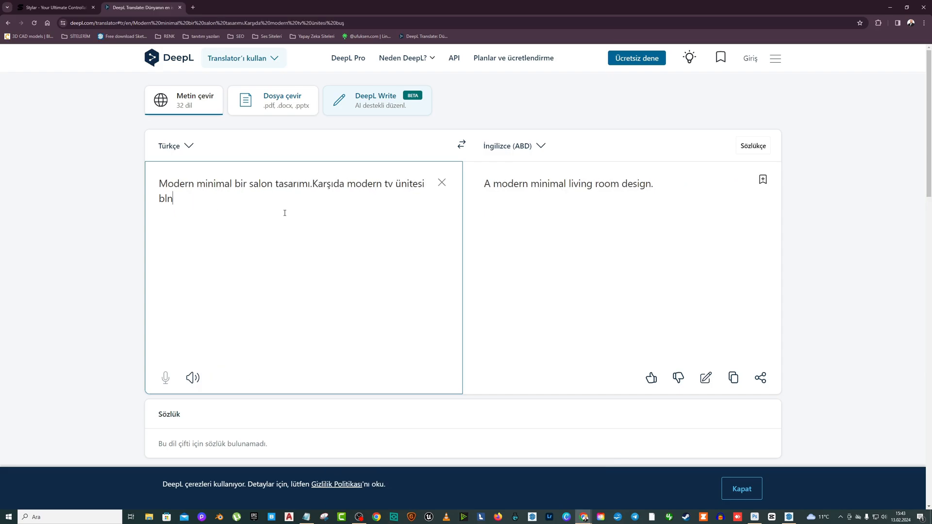
pyautogui.write('ulunmaktadır.')
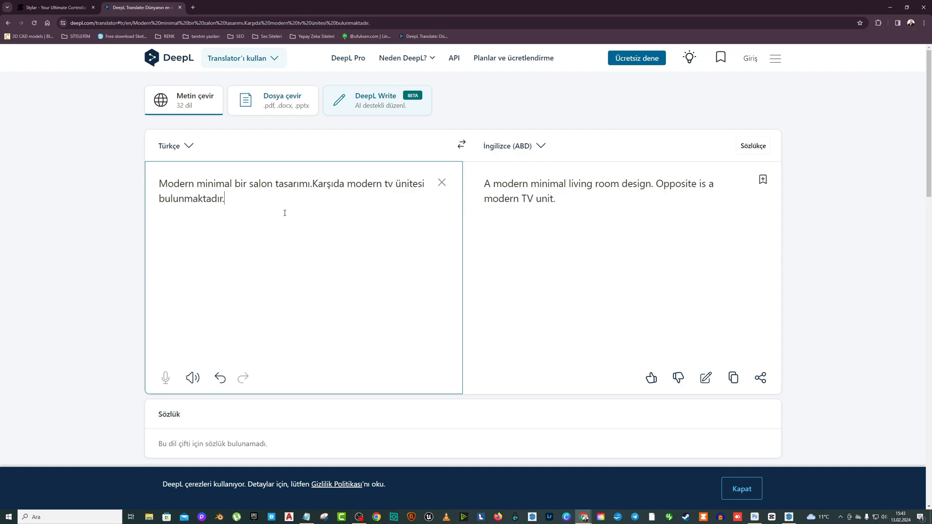
# Add the sentence "Soft renklerden oluşan bir renk paletini bulunduruyor." to the end of the Turkish text
pyautogui.write('Soft ve')
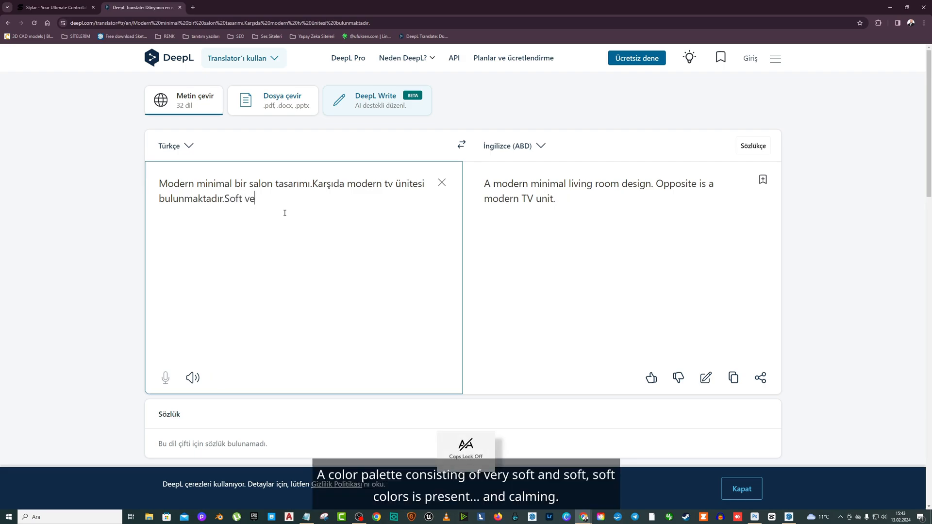
pyautogui.press('BackSpace')
pyautogui.press('BackSpace')
pyautogui.write('renklerden olu')
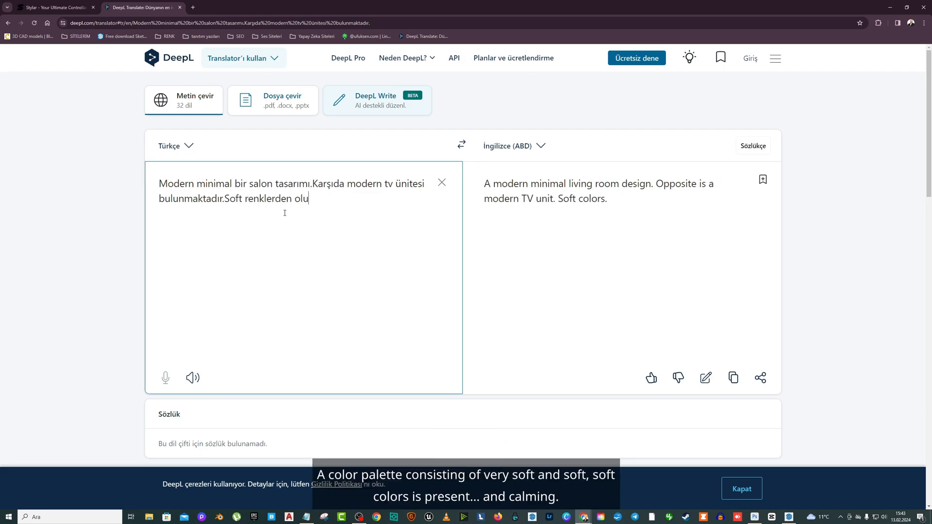
pyautogui.write('şan bir renk pl')
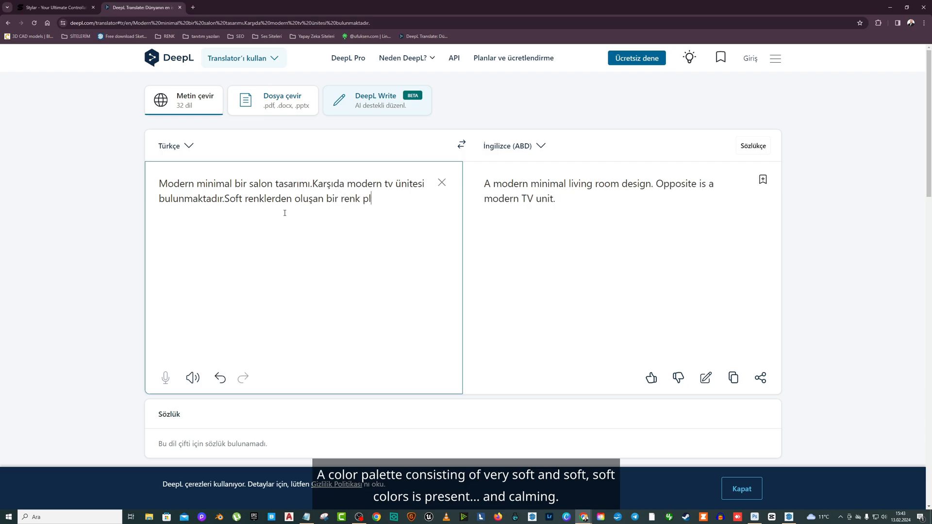
pyautogui.press('BackSpace')
pyautogui.write('aletini buku')
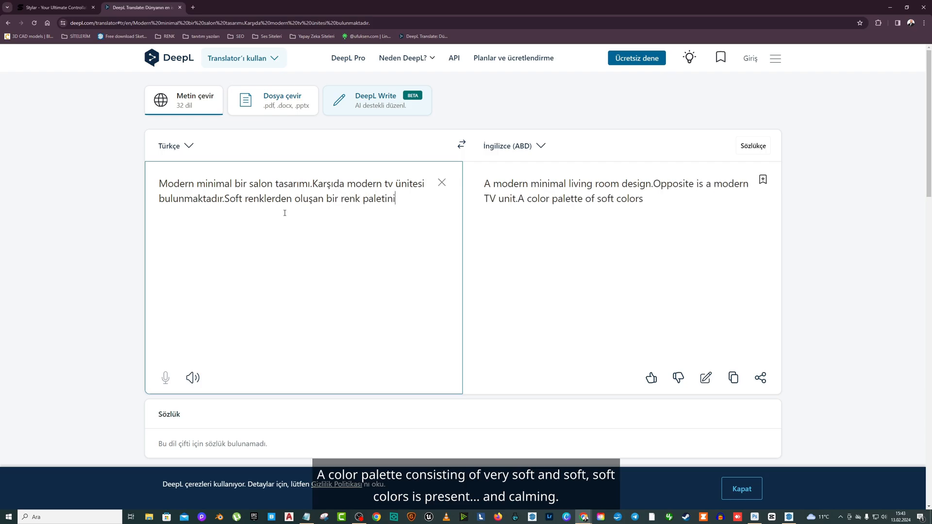
pyautogui.press('BackSpace')
pyautogui.press('BackSpace')
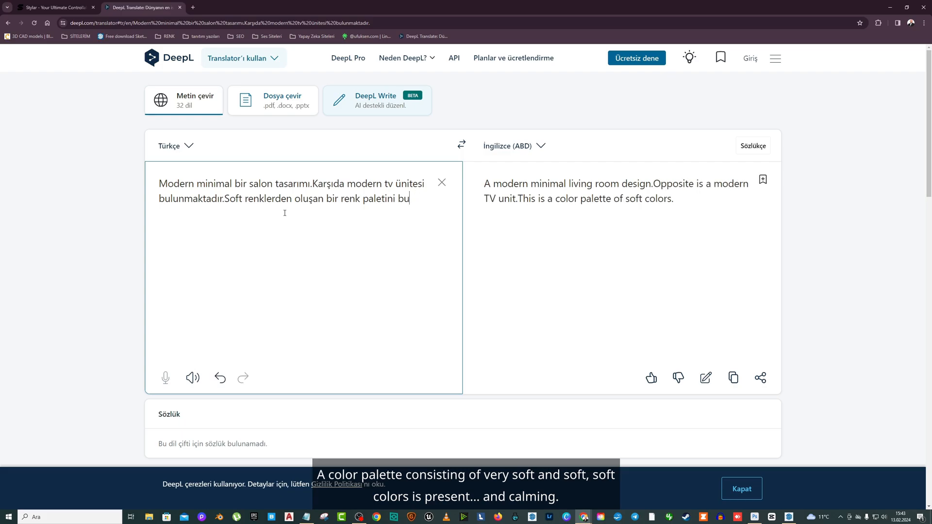
pyautogui.write('ş')
pyautogui.press('BackSpace')
pyautogui.write('lunduruyor.')
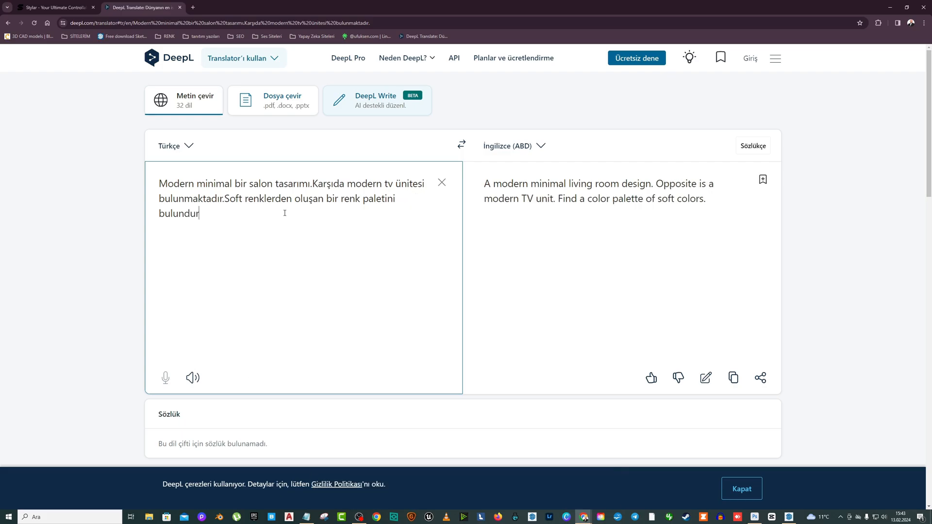
# Insert "Bu salon" before "Soft renklerden" in the last sentence of the Turkish text
pyautogui.click(224, 199)
pyautogui.press('capslock')
pyautogui.write('B')
pyautogui.press('capslock')
pyautogui.write('u salon')
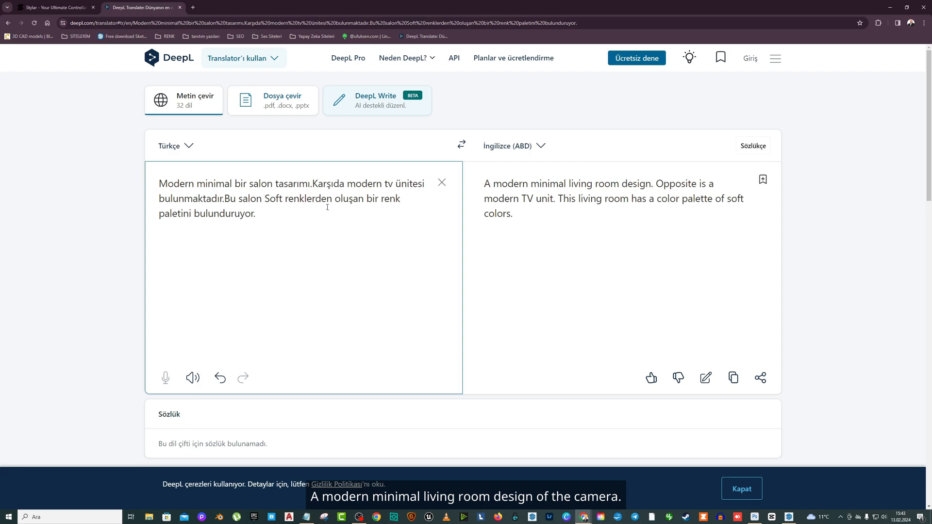
# Insert "Kameranın arkasından ve sol duvardan bolca güneş ışığı içeri giriyor." after the first sentence of the Turkish text
pyautogui.press('capslock')
pyautogui.write('k')
pyautogui.press('capslock')
pyautogui.press('capslock')
pyautogui.press('capslock')
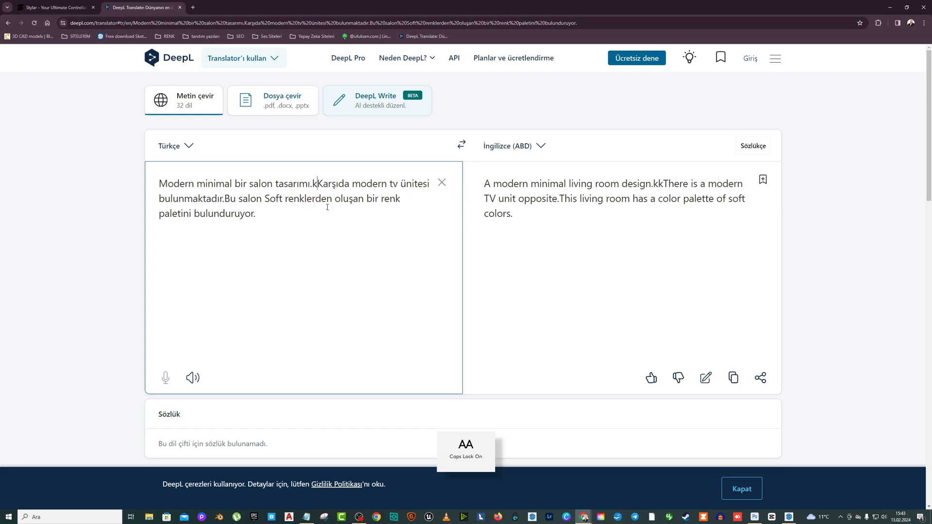
pyautogui.press('BackSpace')
pyautogui.write('Ka')
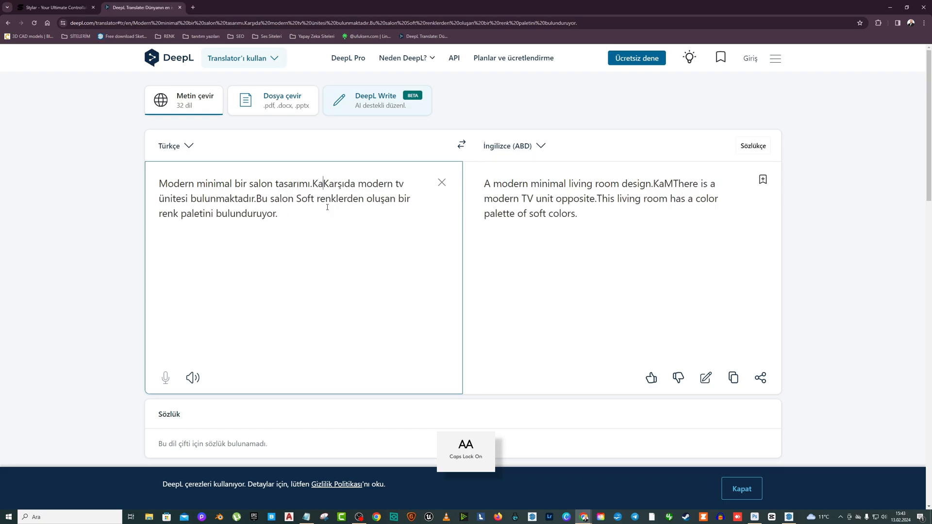
pyautogui.press('capslock')
pyautogui.write('meranın arkasınd')
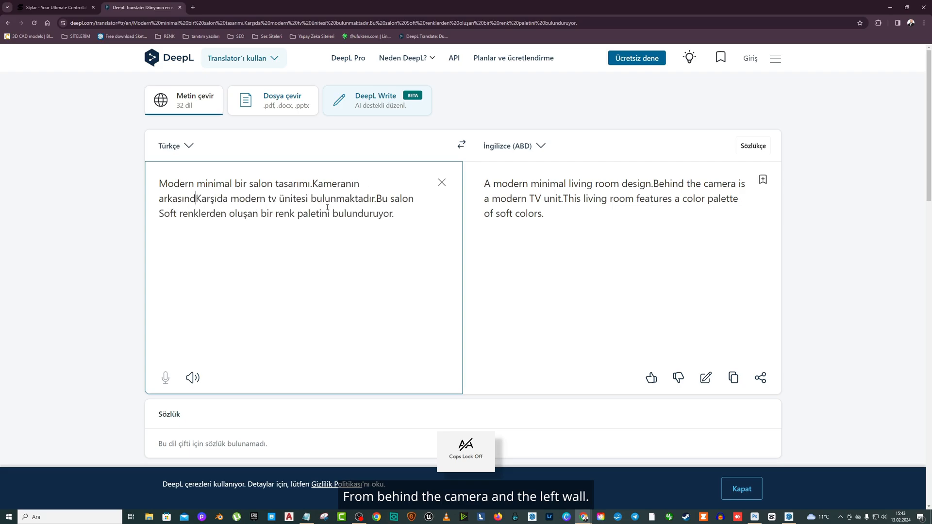
pyautogui.write('an ve sol dubvar')
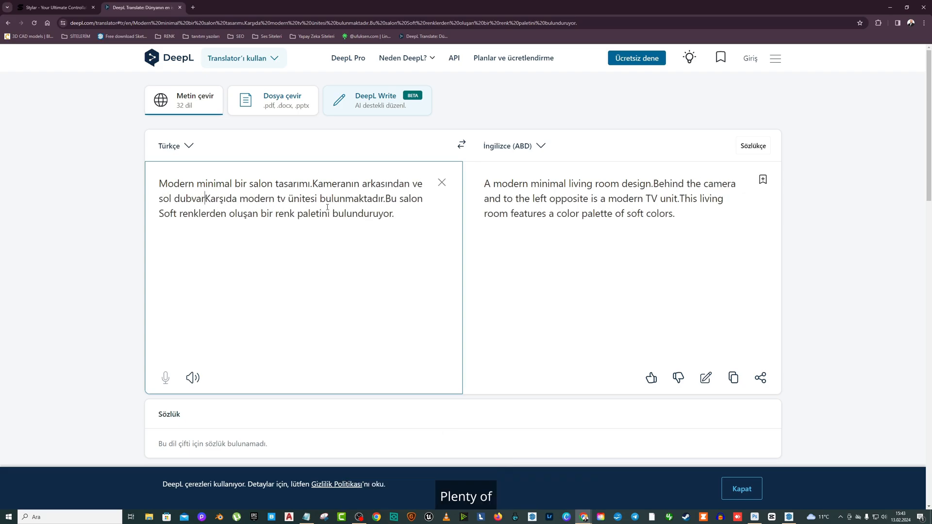
pyautogui.press('BackSpace')
pyautogui.press('BackSpace')
pyautogui.press('BackSpace')
pyautogui.press('BackSpace')
pyautogui.write('va')
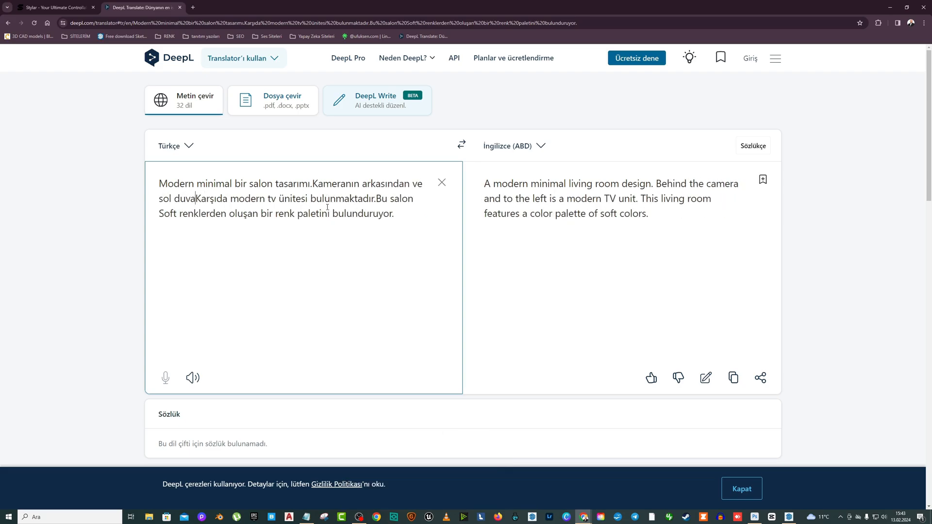
pyautogui.write('rdan boılca')
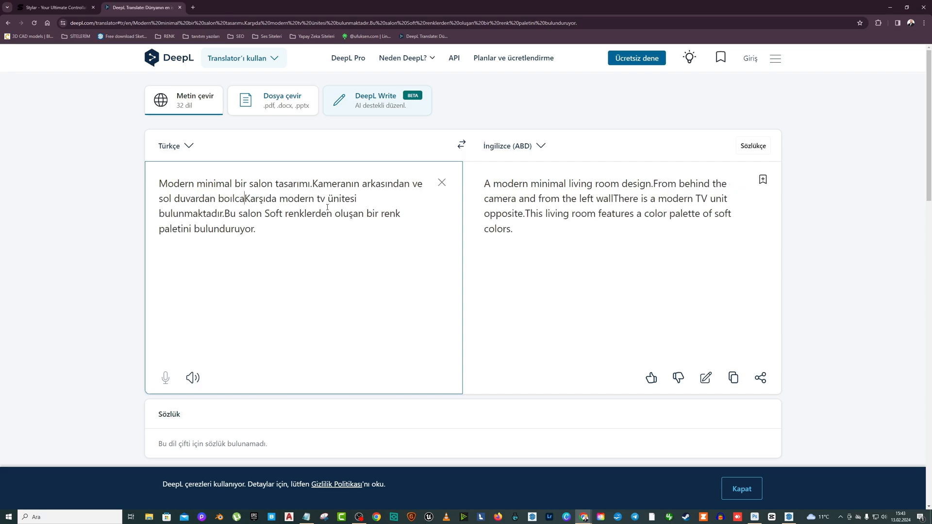
pyautogui.press('BackSpace')
pyautogui.press('BackSpace')
pyautogui.press('BackSpace')
pyautogui.press('BackSpace')
pyautogui.write('lca gün')
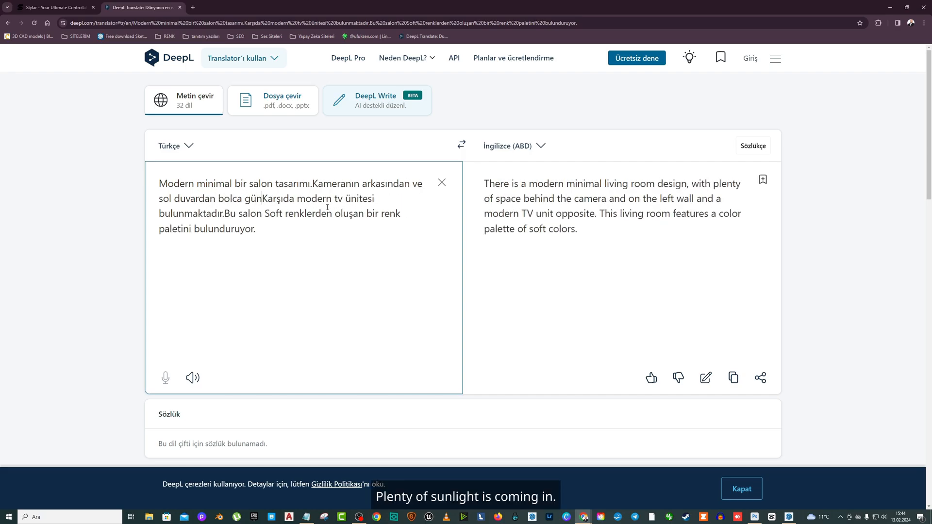
pyautogui.write('eş ışığı içeri')
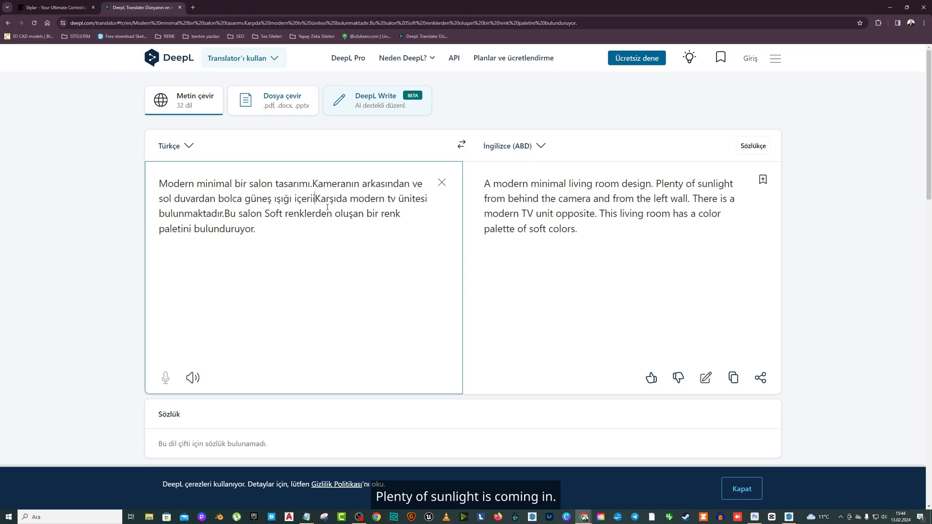
pyautogui.write(' giiriyo')
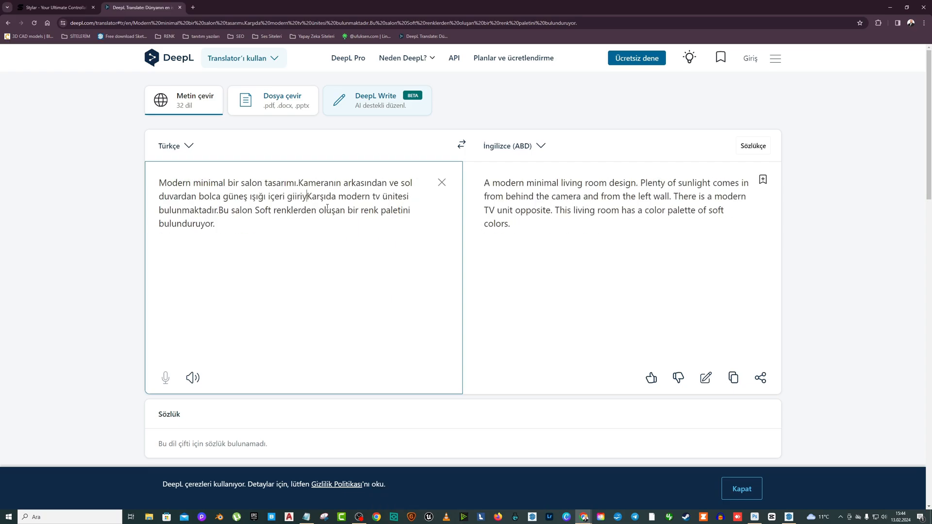
pyautogui.press('BackSpace')
pyautogui.press('BackSpace')
pyautogui.press('BackSpace')
pyautogui.press('BackSpace')
pyautogui.write('riy')
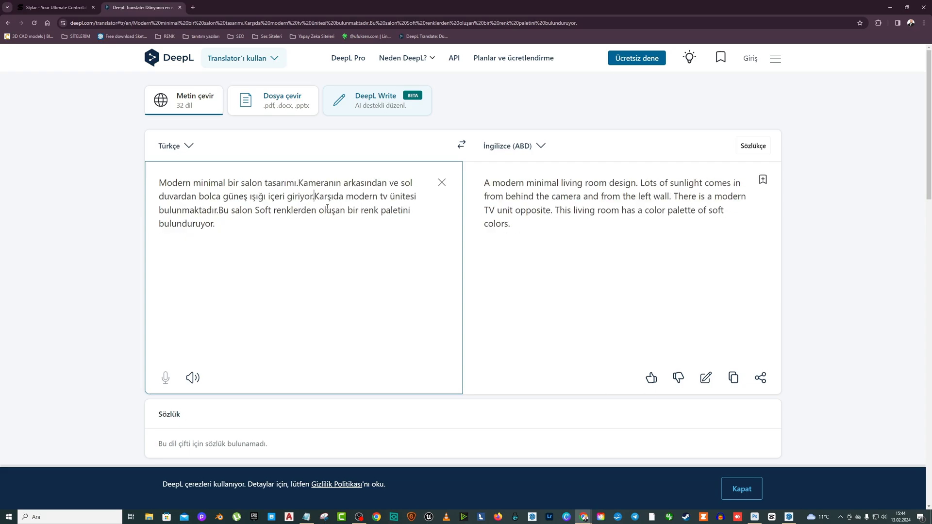
pyautogui.write('or.')
# Insert the sentence "Sağ tarafda giriş kapısı bulunmaktadır." before "Karşıda modern tv ünitesi" in the Turkish text
pyautogui.press('capslock')
pyautogui.write('S')
pyautogui.press('capslock')
pyautogui.write('ağ tara')
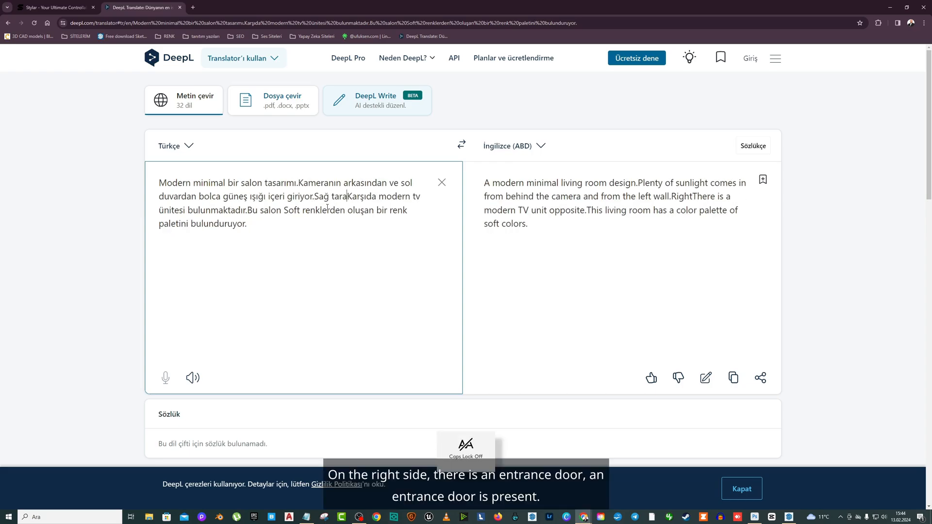
pyautogui.write('fda giriş k')
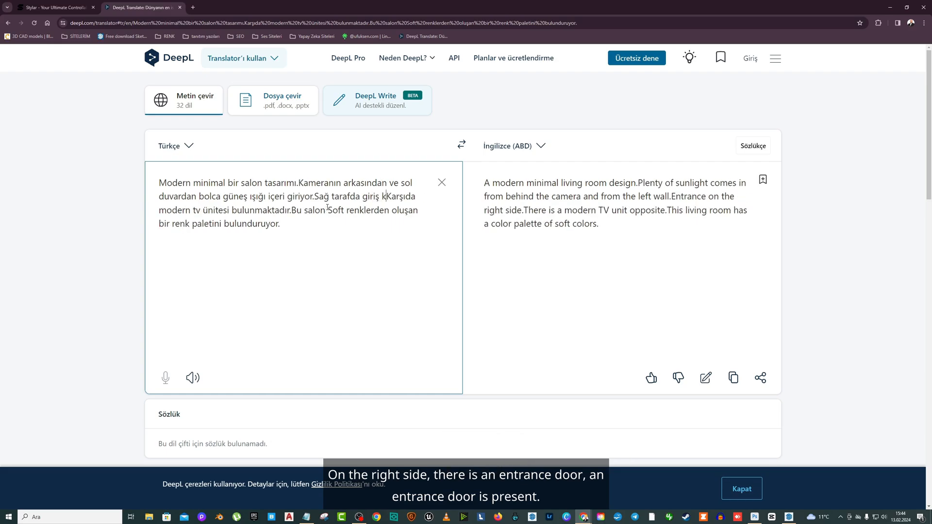
pyautogui.write('apısı bulunmak')
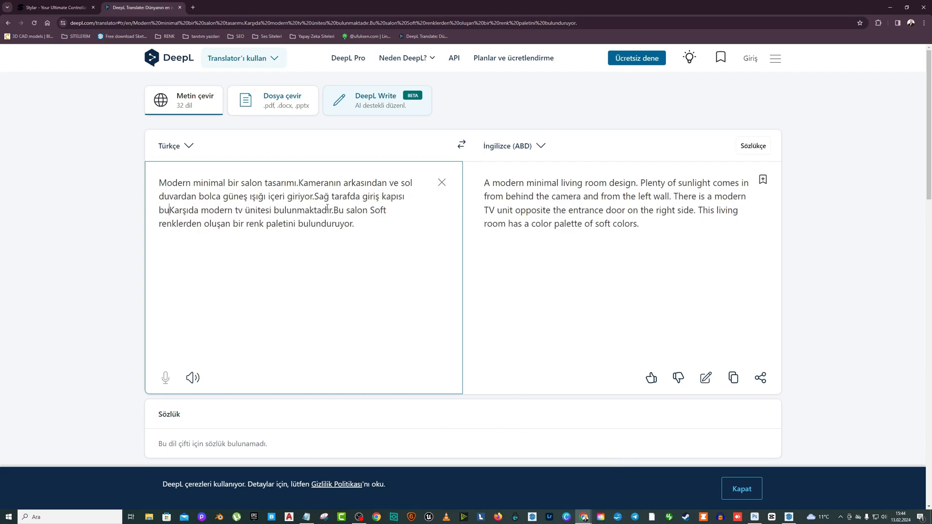
pyautogui.write('tadır')
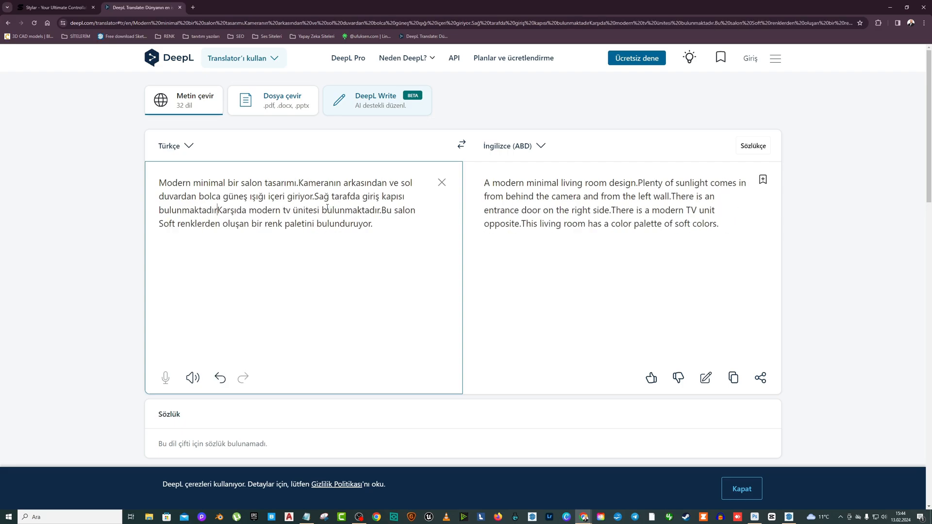
pyautogui.write('.')
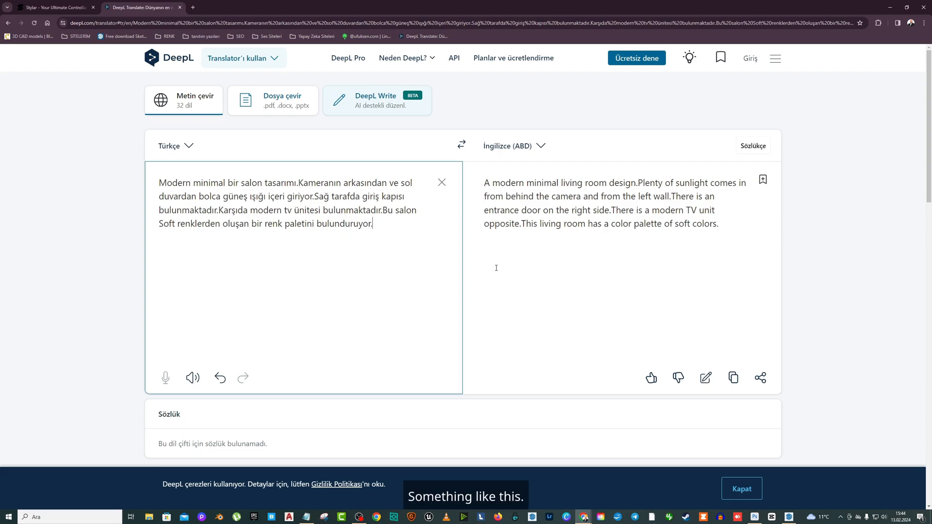
# Copy the English translation into the Image-to-Image prompt in Stylar and generate the Scandi variants
pyautogui.click(734, 377)
pyautogui.click(43, 3)
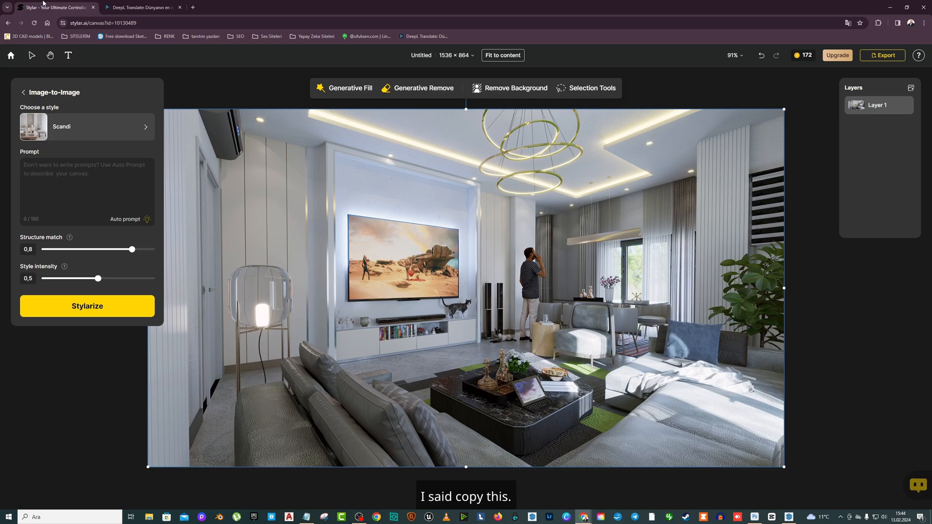
pyautogui.hotkey('ctrl', 'v')
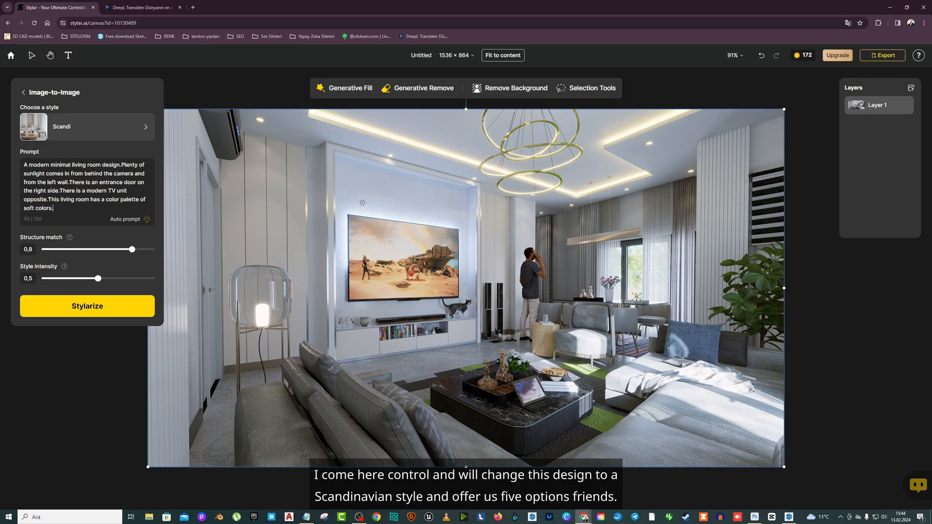
pyautogui.click(90, 308)
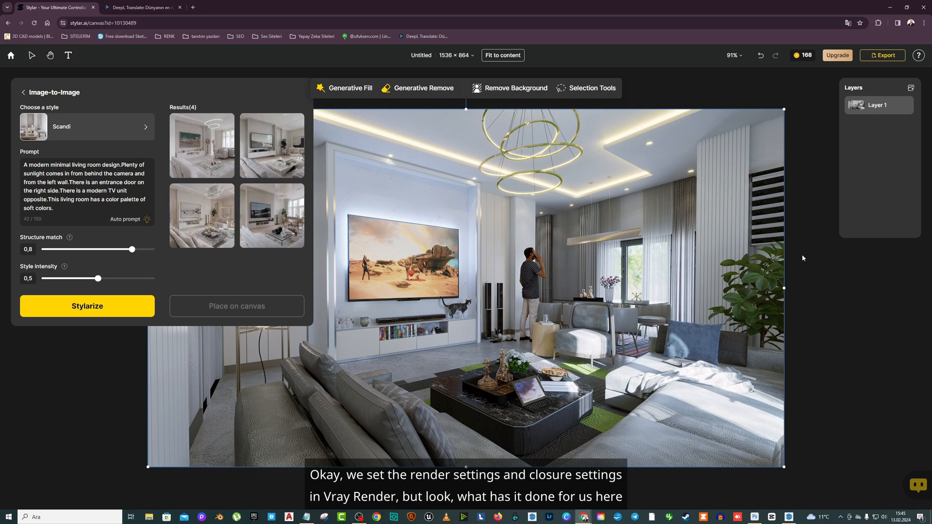
# Select all four generated results and place them on the canvas
pyautogui.click(217, 139)
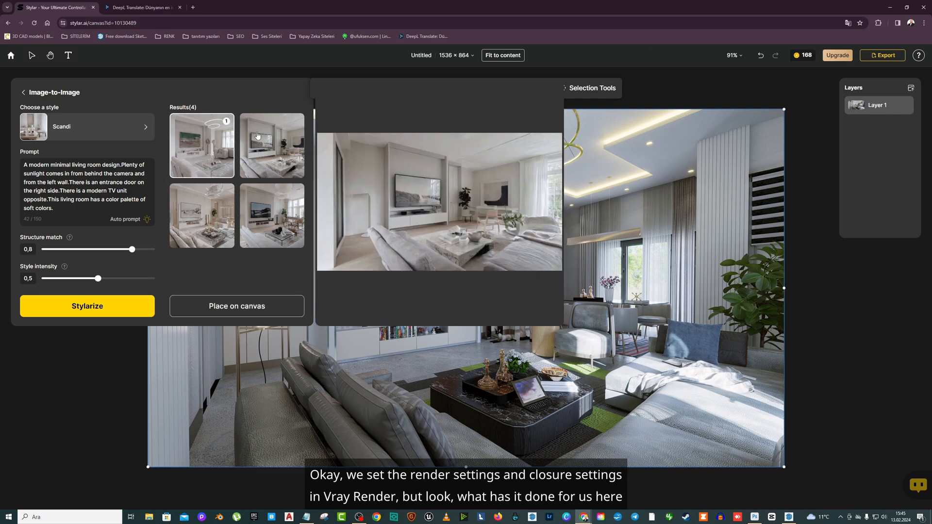
pyautogui.click(257, 135)
pyautogui.click(204, 214)
pyautogui.click(281, 210)
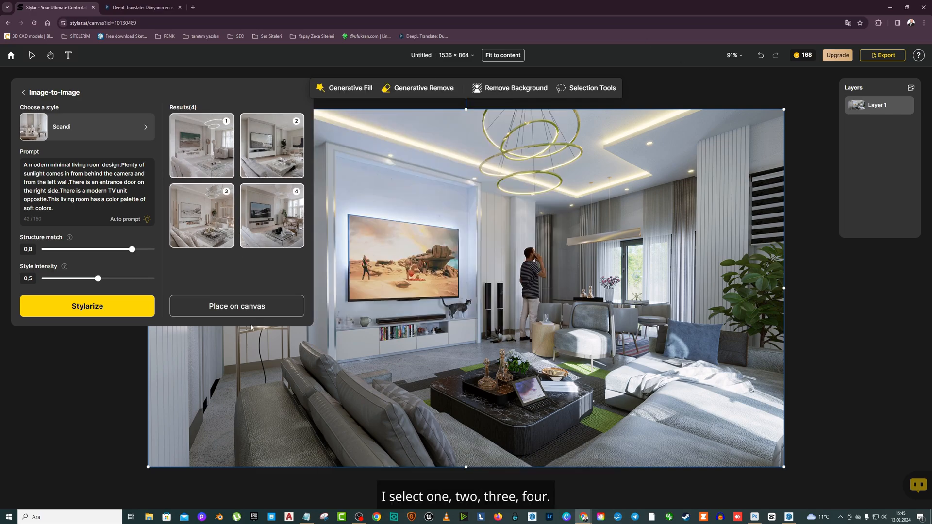
pyautogui.click(249, 308)
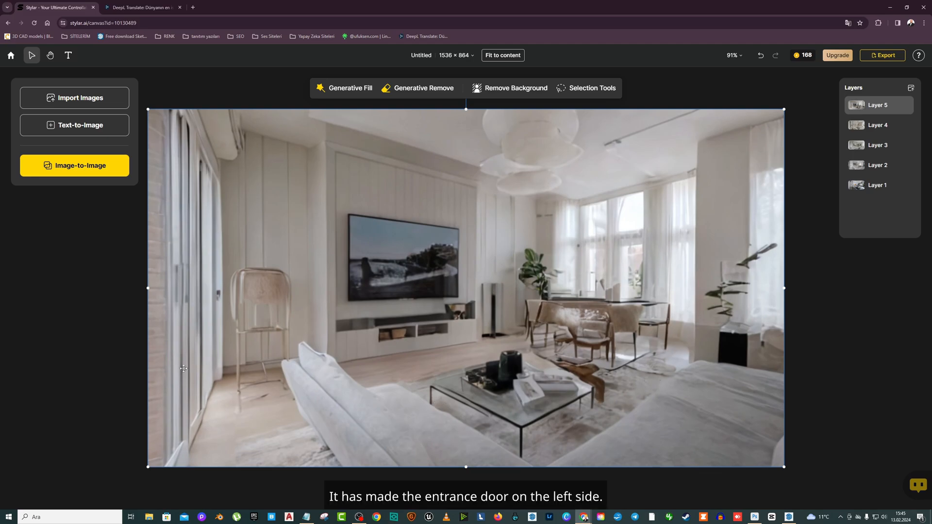
# Hide Layers 5, 4 and 3 one after another to examine each variant, and toggle Layer 2 off and on
pyautogui.click(907, 106)
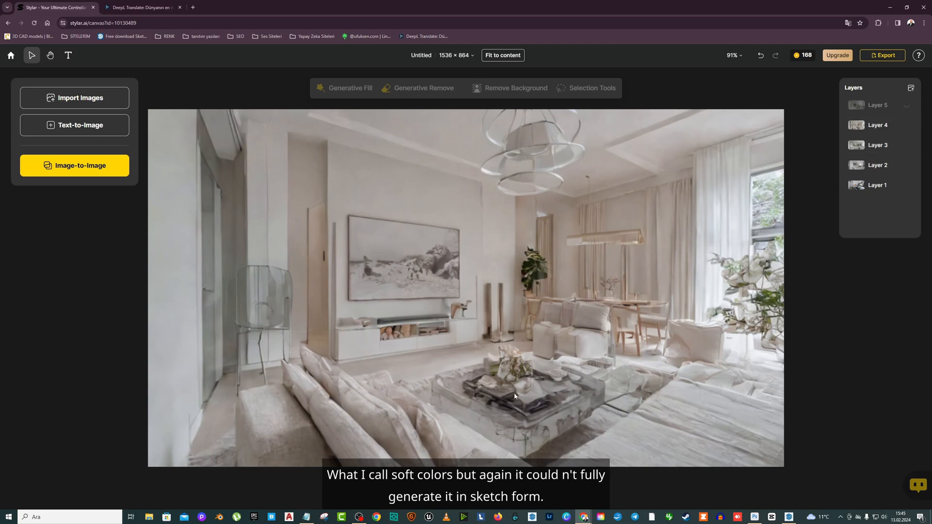
pyautogui.click(907, 125)
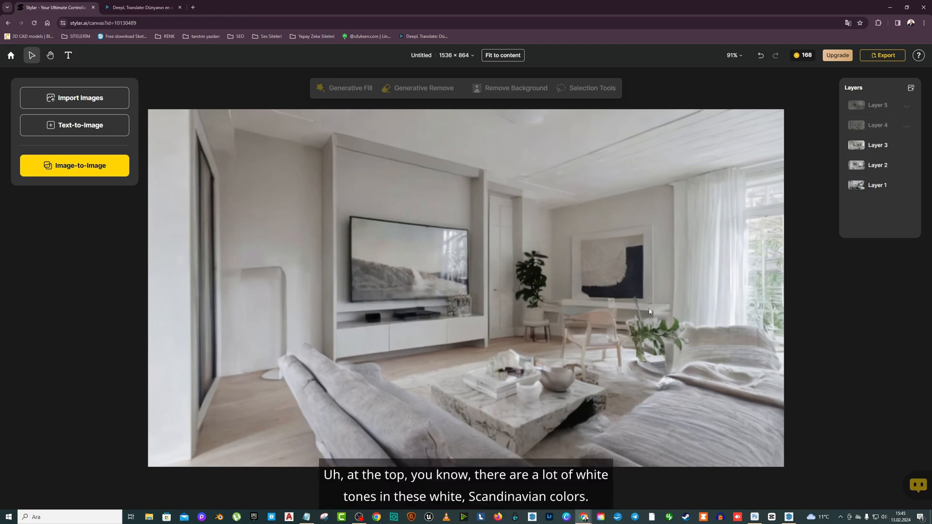
pyautogui.moveTo(909, 147)
pyautogui.click(906, 145)
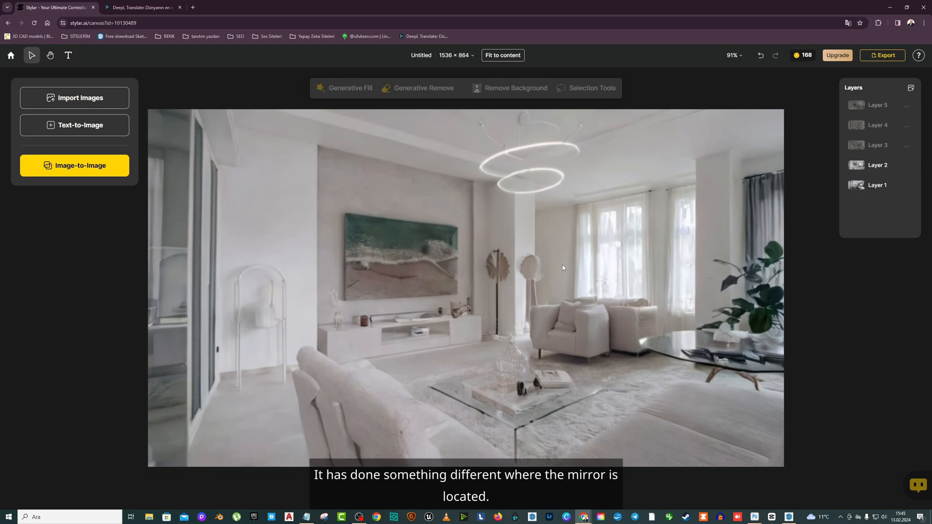
pyautogui.click(907, 168)
pyautogui.click(906, 167)
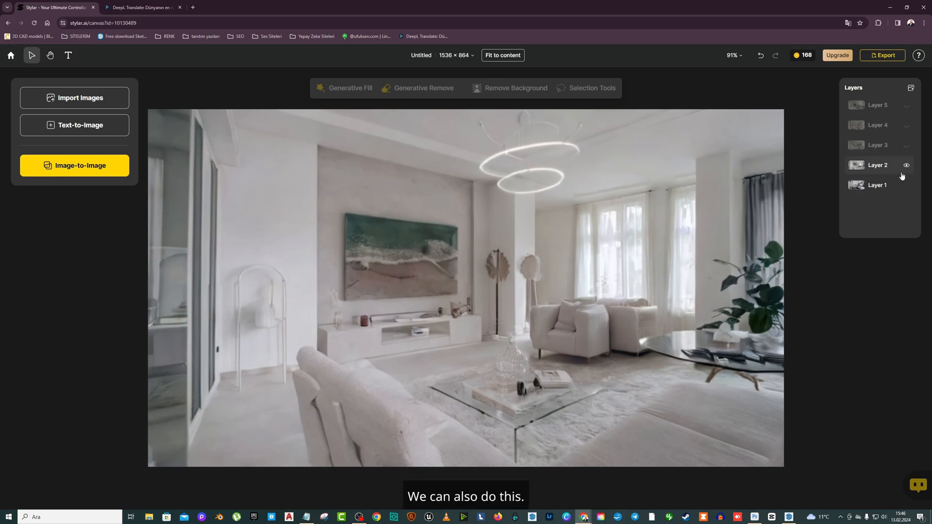
# Start a new Stylar project and import the render 41K -1SAAT.png
pyautogui.click(10, 55)
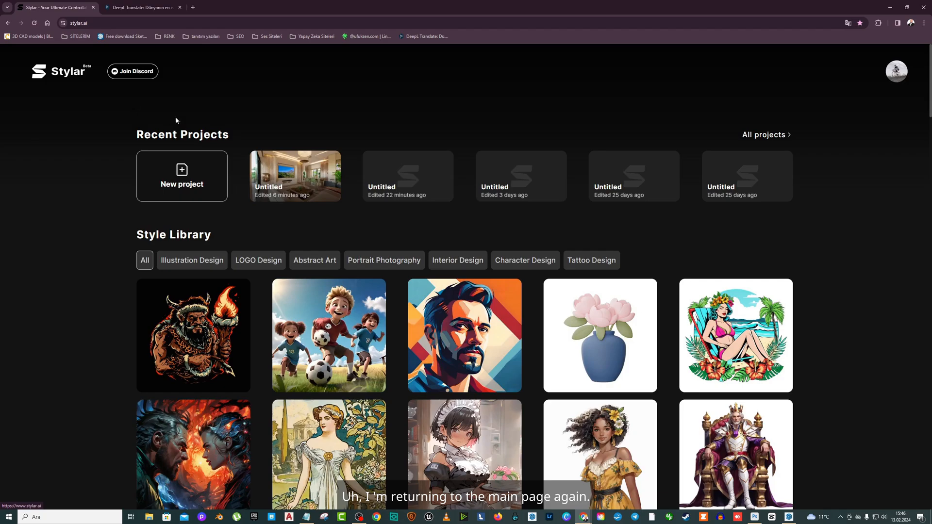
pyautogui.click(199, 187)
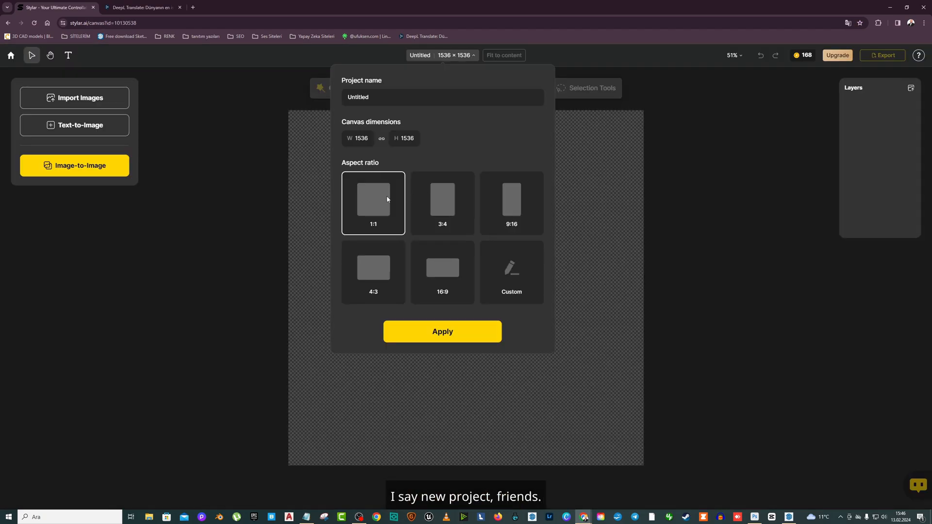
pyautogui.click(96, 107)
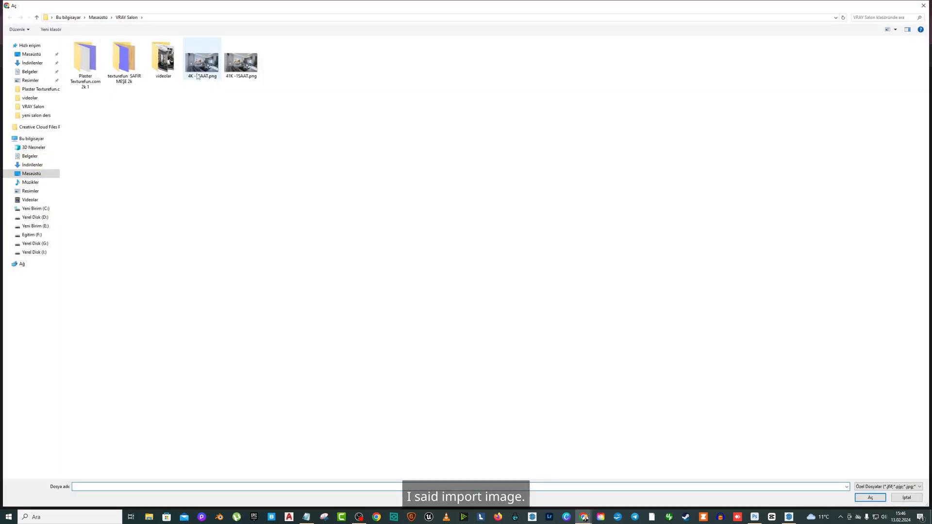
pyautogui.click(241, 62)
pyautogui.click(871, 498)
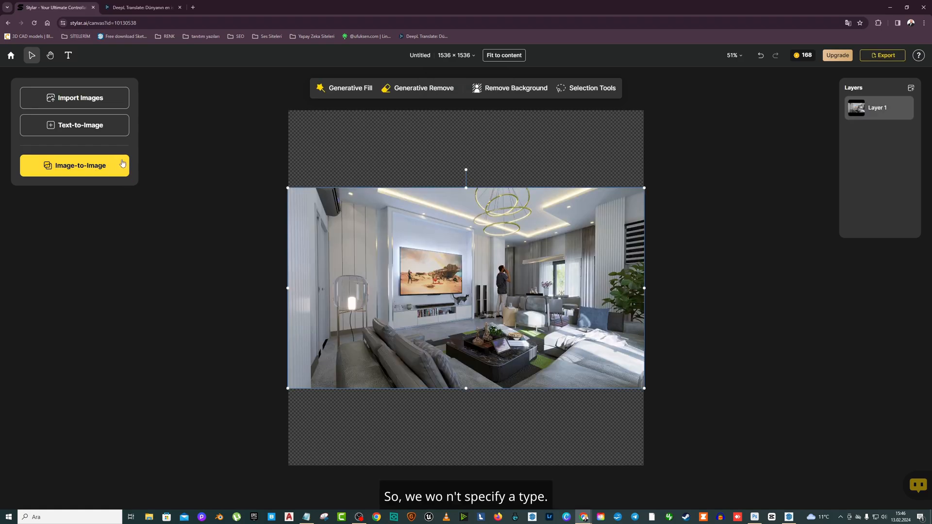
# Set the canvas aspect ratio to 16:9
pyautogui.click(439, 57)
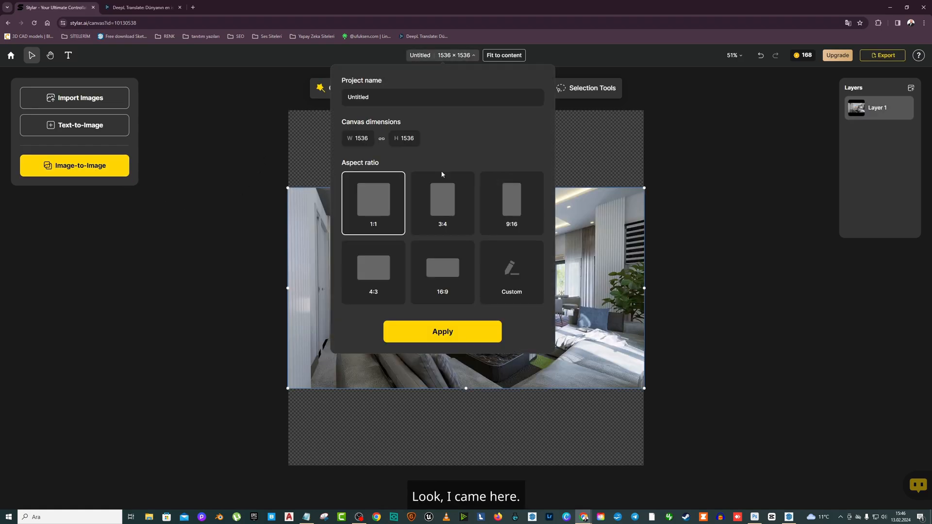
pyautogui.click(443, 270)
pyautogui.click(467, 339)
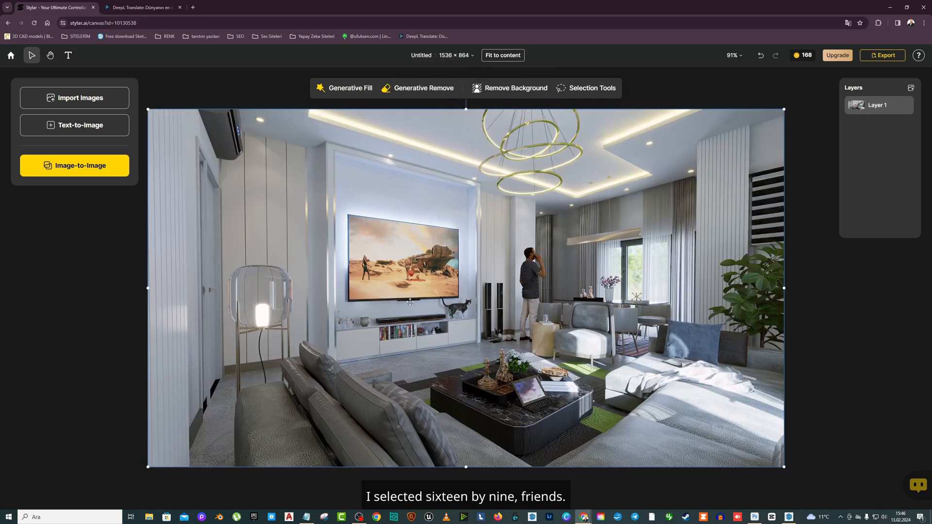
# Start an Image-to-Image restyle of the imported render and choose the Realistic style
pyautogui.click(67, 167)
pyautogui.click(95, 138)
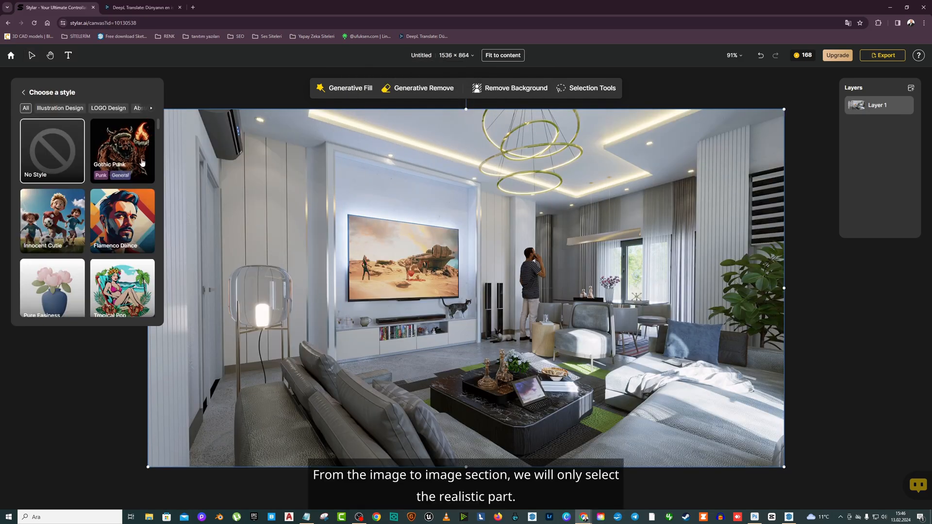
pyautogui.scroll(-2, 139, 198)
pyautogui.scroll(-8, 139, 199)
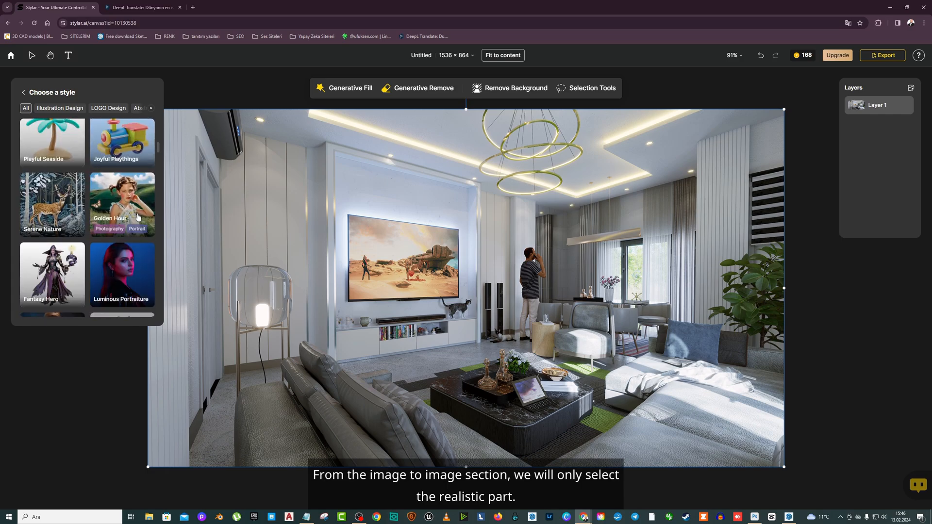
pyautogui.scroll(-8, 138, 222)
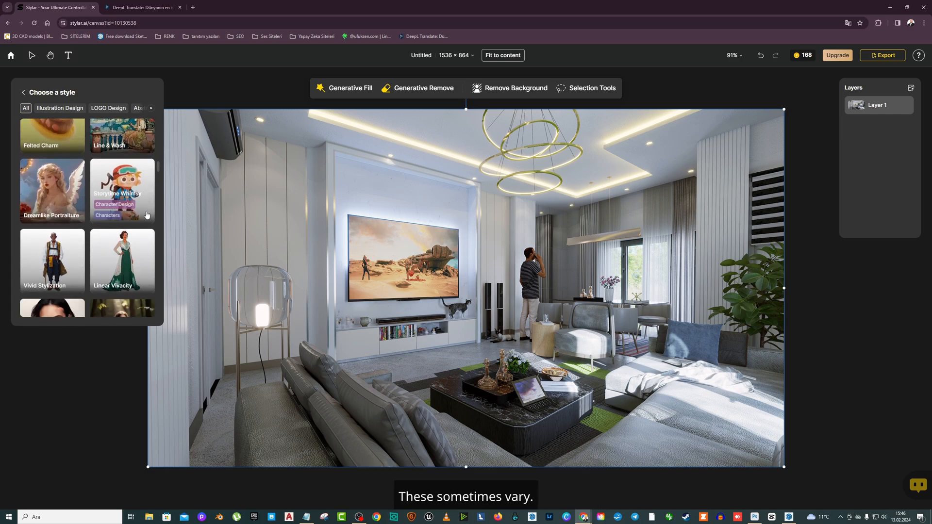
pyautogui.scroll(-8, 119, 219)
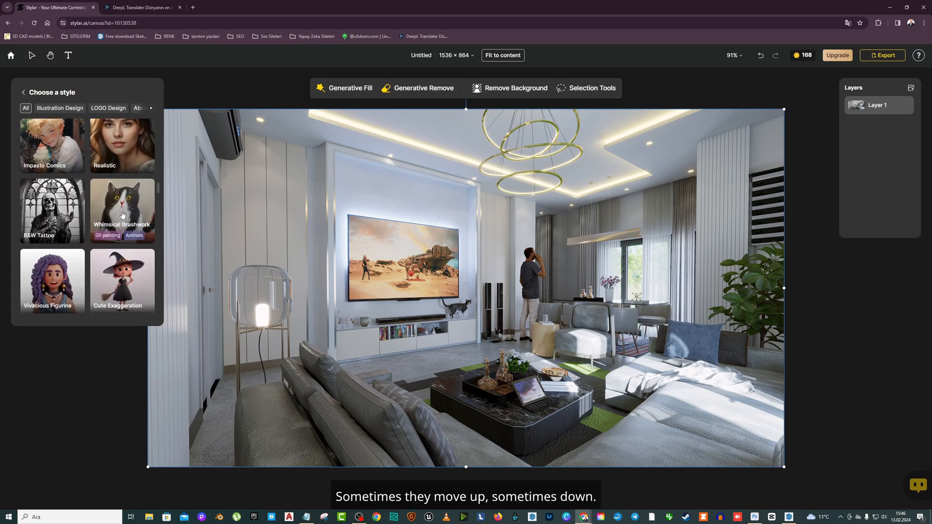
pyautogui.click(129, 144)
# Paste the DeepL-translated prompt beginning "A modern minimal living room design" and generate the Realistic variations
pyautogui.rightClick(62, 175)
pyautogui.click(80, 221)
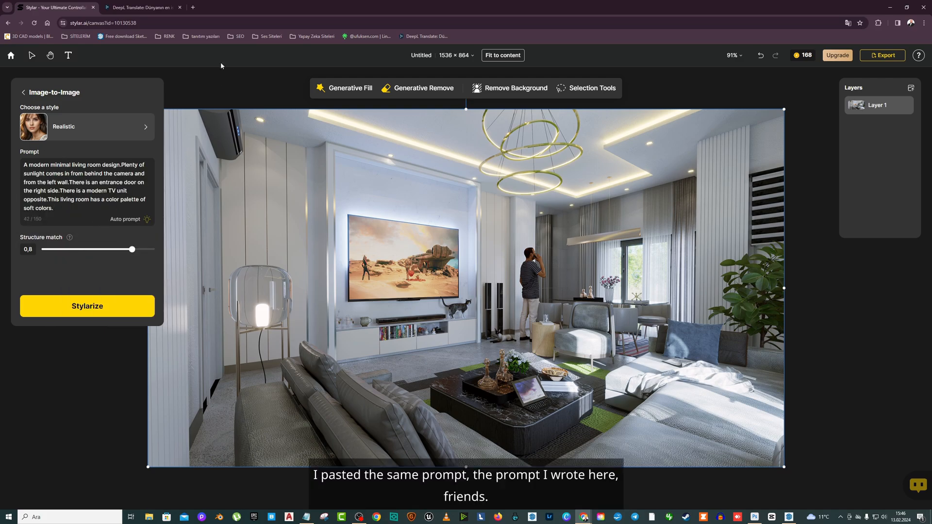
pyautogui.click(141, 7)
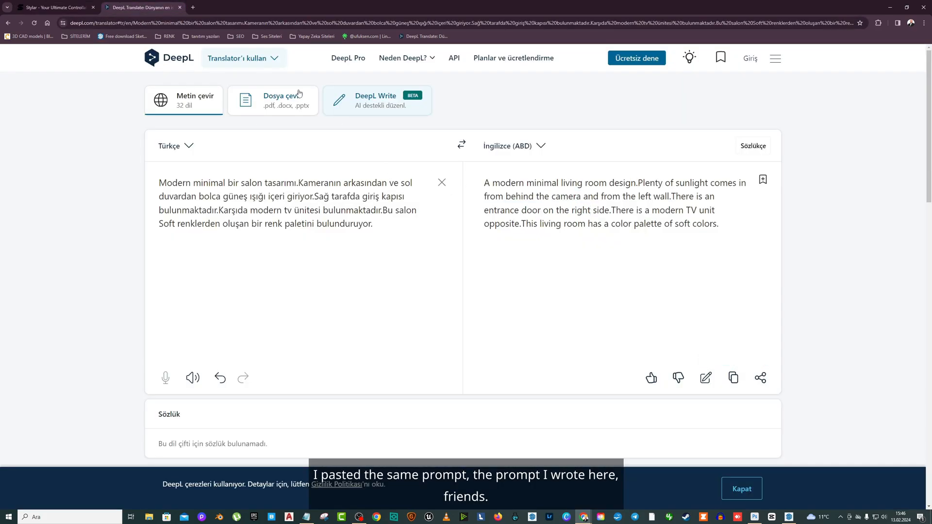
pyautogui.click(53, 7)
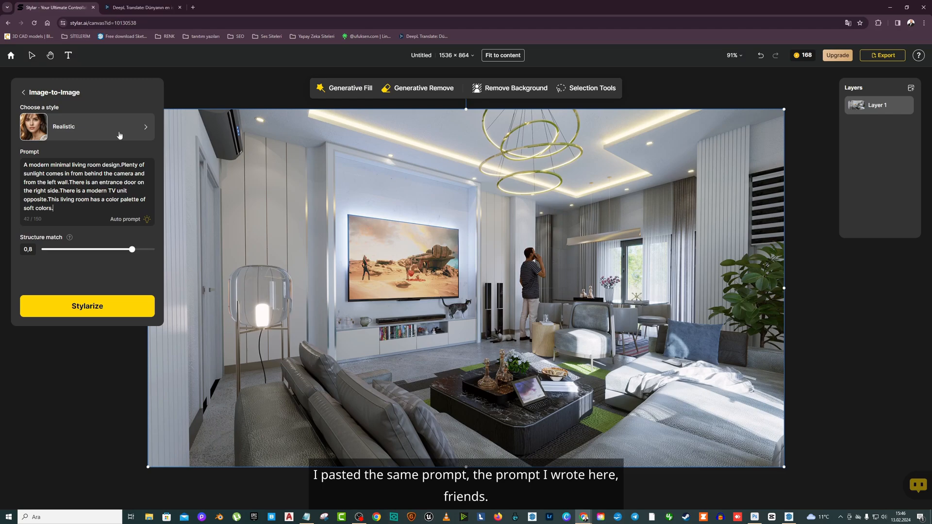
pyautogui.click(96, 314)
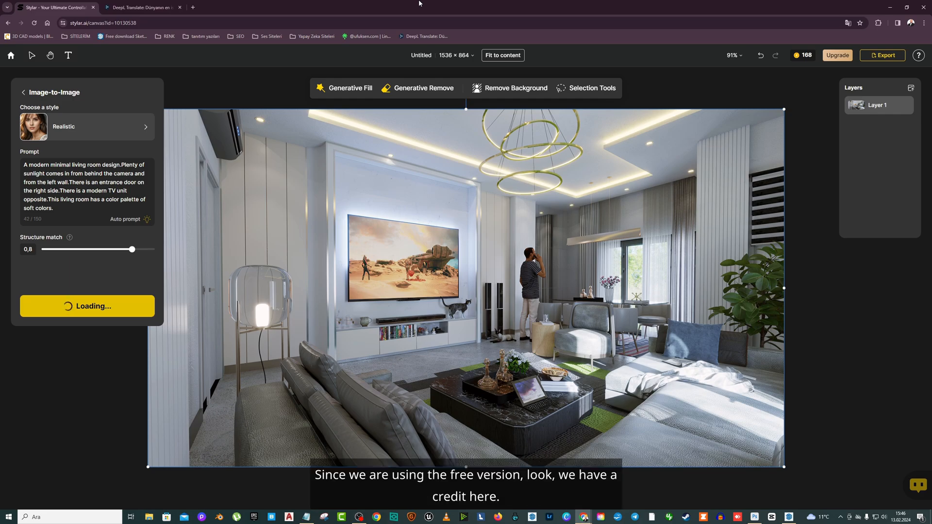
pyautogui.moveTo(806, 54)
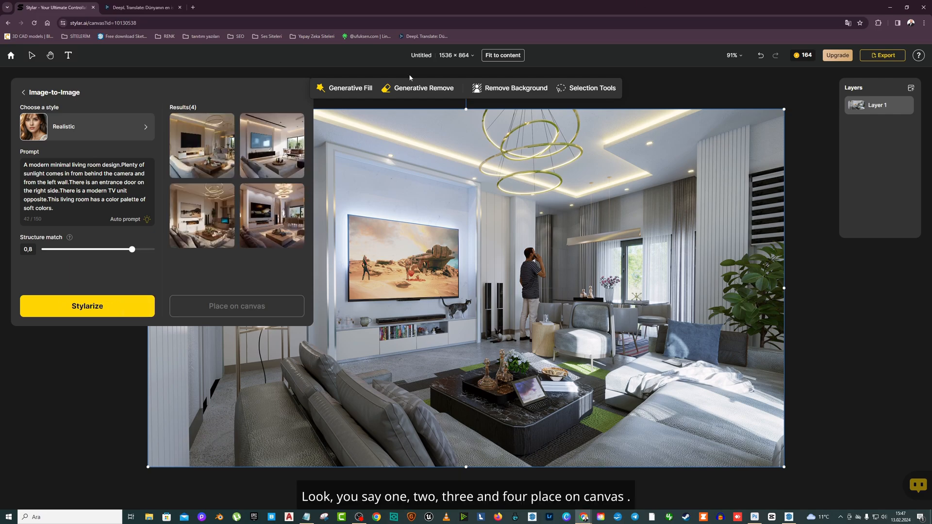
# Select all four Realistic results and place them on the canvas
pyautogui.click(202, 142)
pyautogui.click(254, 139)
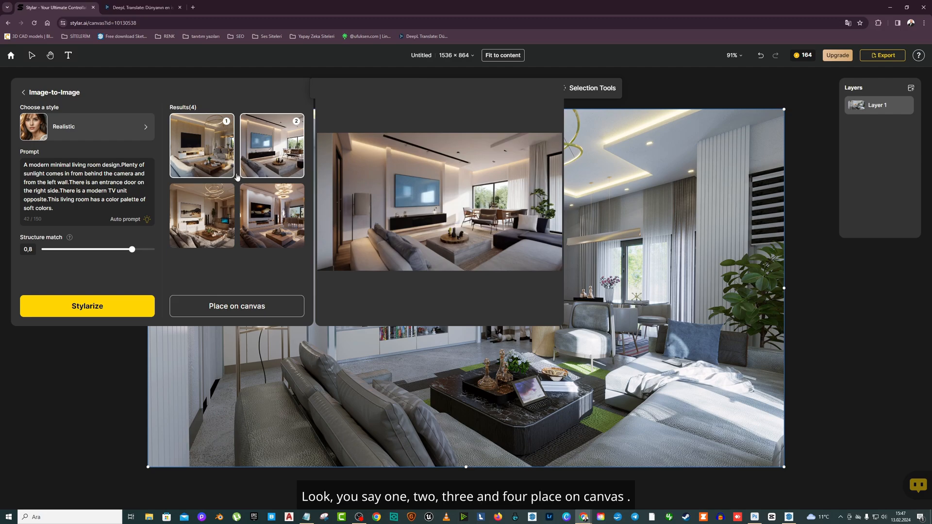
pyautogui.click(213, 204)
pyautogui.click(254, 207)
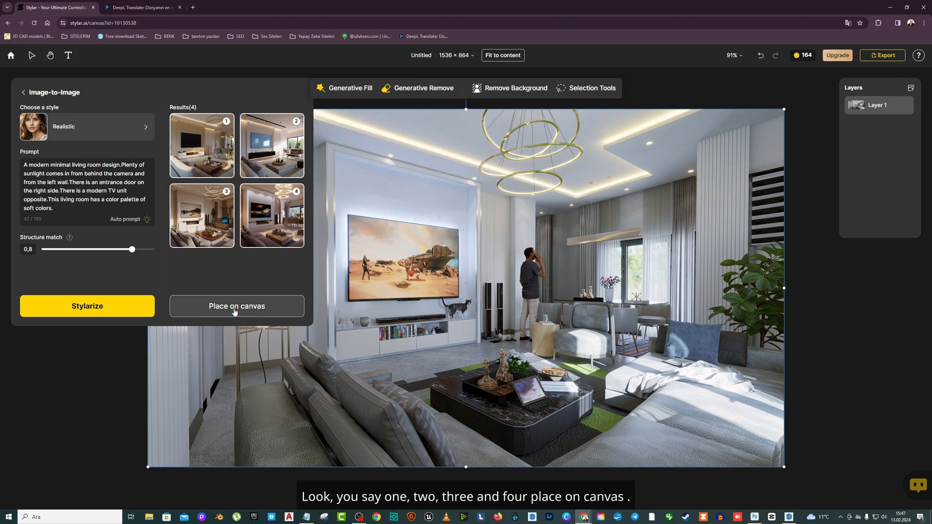
pyautogui.click(235, 311)
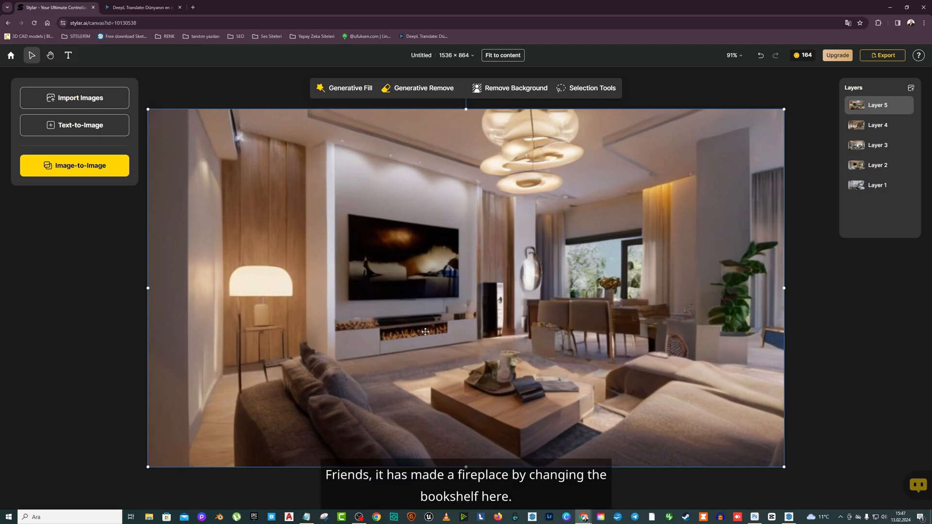
# Hide Layers 5, 4 and 3 one by one to examine each variant, and toggle Layer 2 to compare it with the original
pyautogui.click(907, 106)
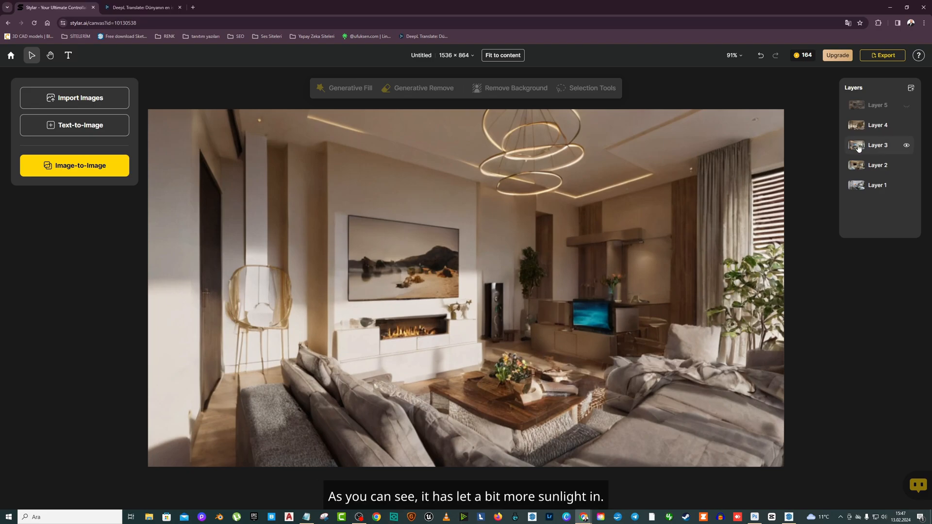
pyautogui.click(907, 125)
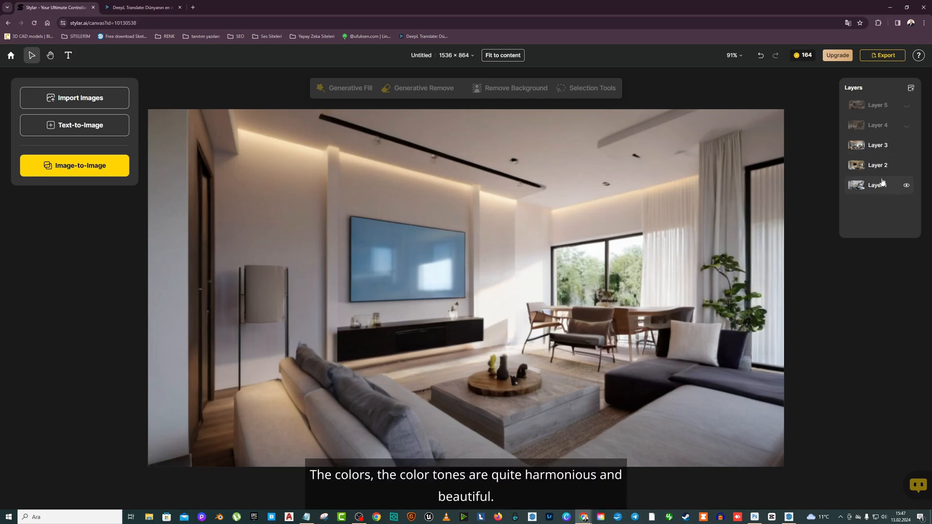
pyautogui.click(906, 145)
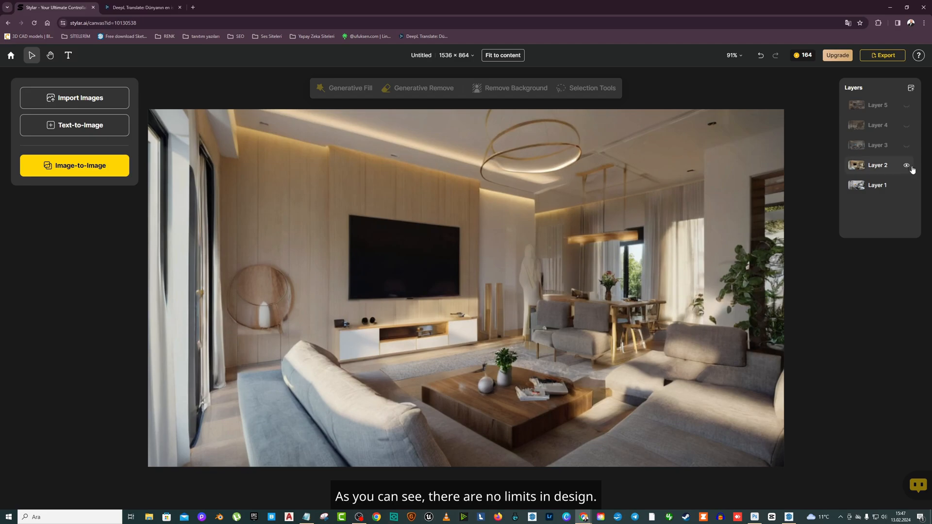
pyautogui.click(908, 167)
pyautogui.click(907, 166)
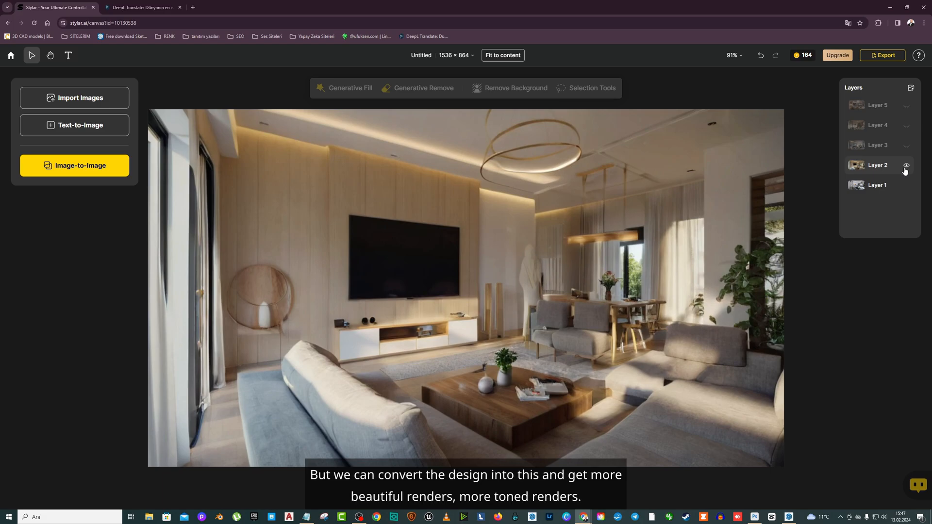
pyautogui.click(907, 166)
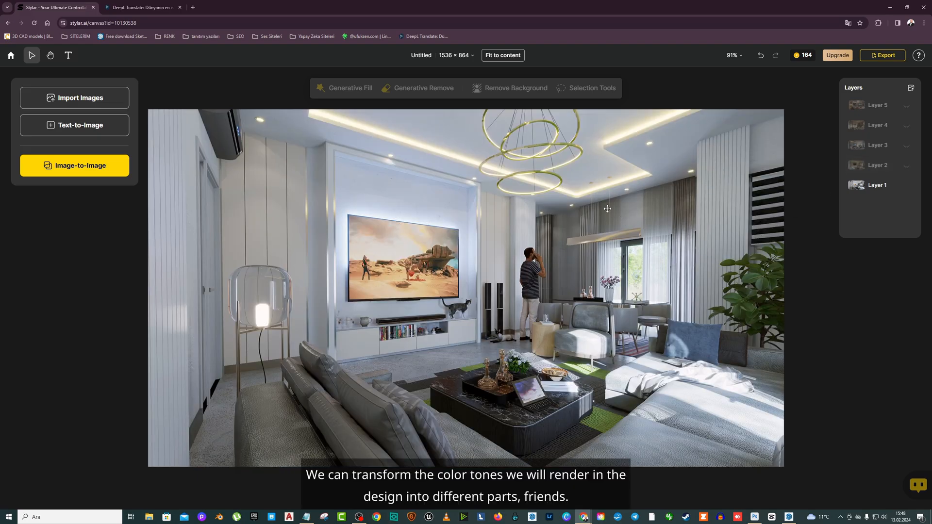
pyautogui.click(907, 166)
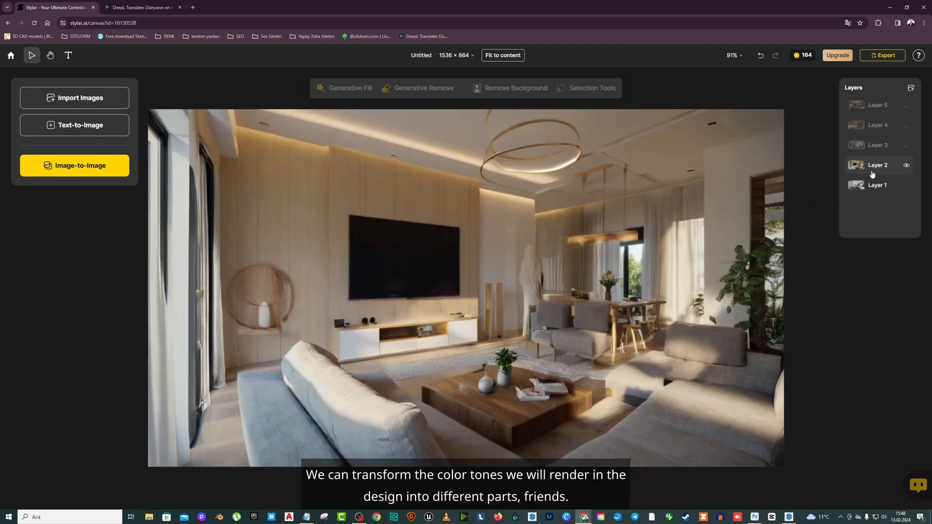
# Show Layer 3 again, hide Layer 2 and select Layer 1
pyautogui.click(906, 144)
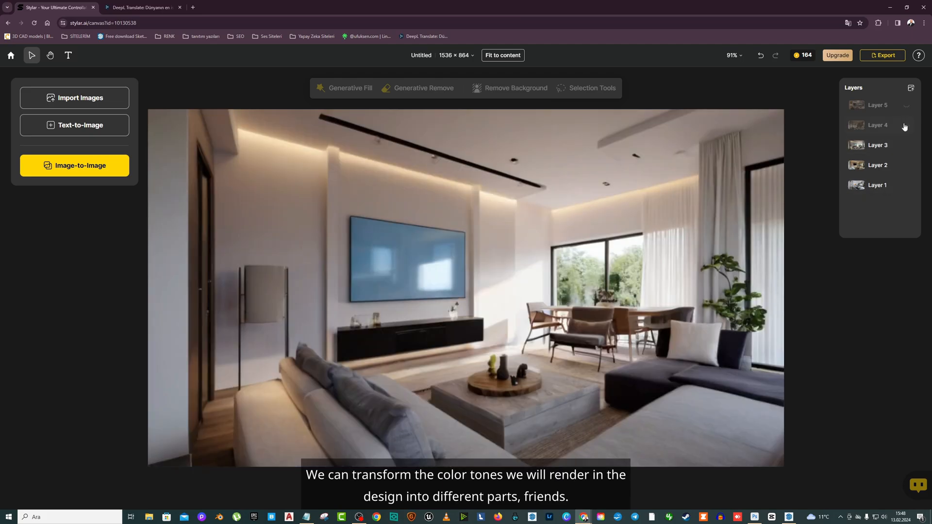
pyautogui.click(907, 166)
pyautogui.click(897, 184)
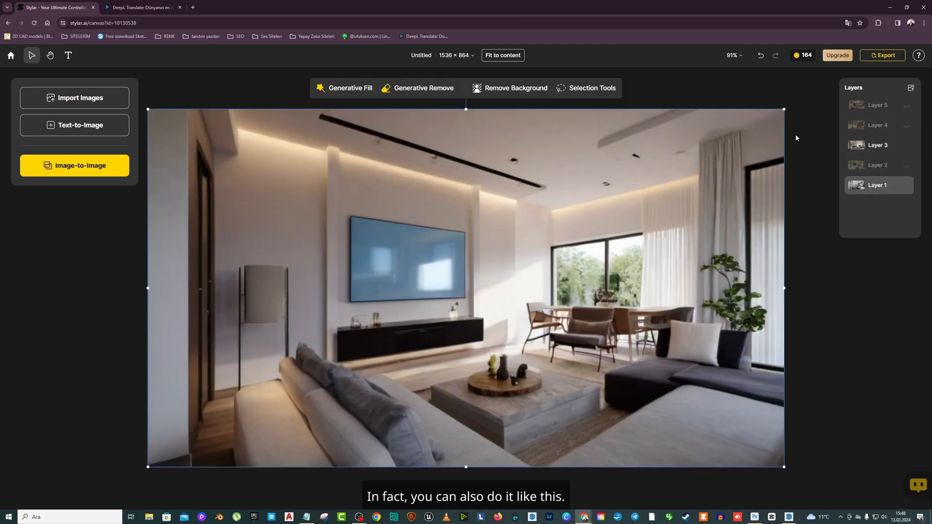
# Start another new Stylar project and import the render 41K -1SAAT.png
pyautogui.click(11, 55)
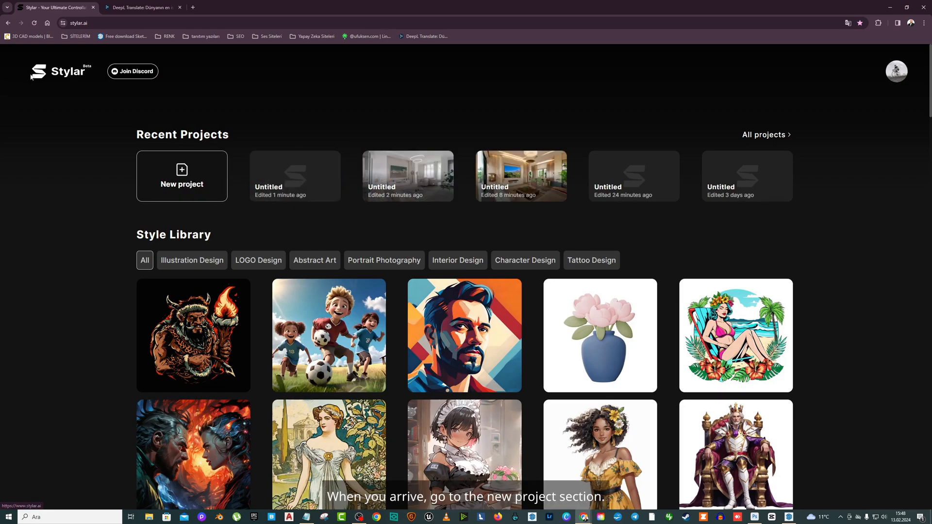
pyautogui.click(179, 178)
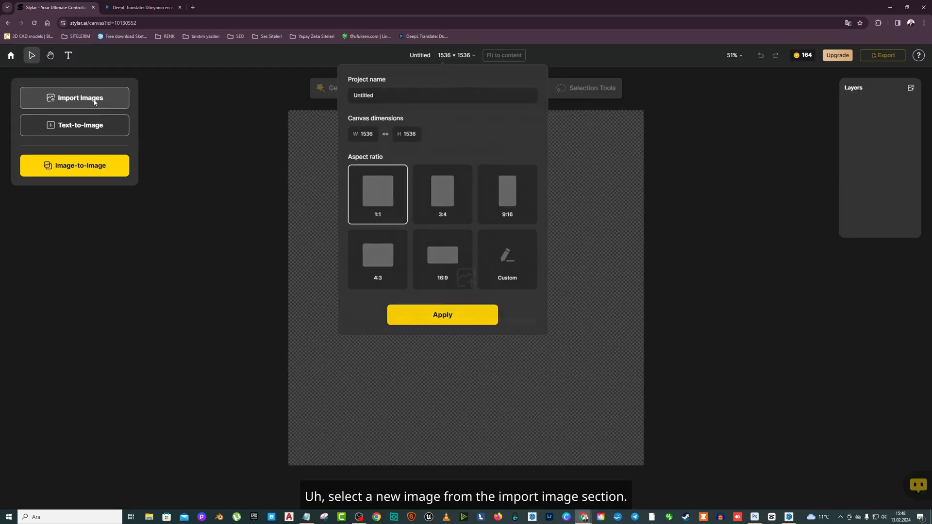
pyautogui.click(94, 97)
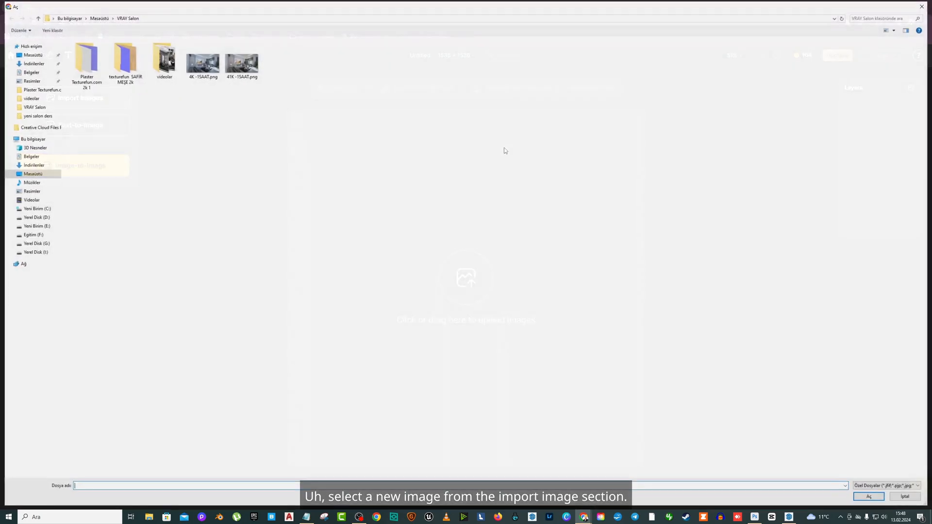
pyautogui.doubleClick(241, 63)
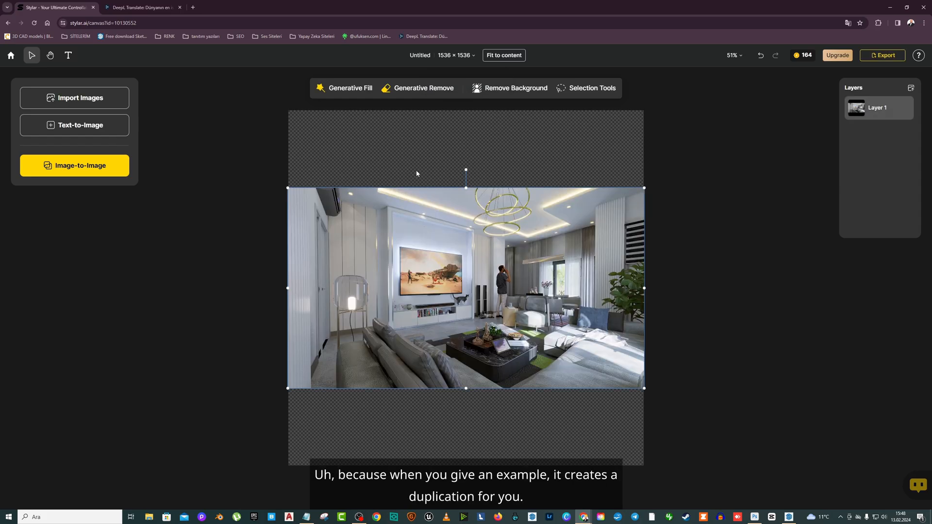
# Set the new project's canvas aspect ratio to 16:9
pyautogui.click(452, 54)
pyautogui.click(457, 272)
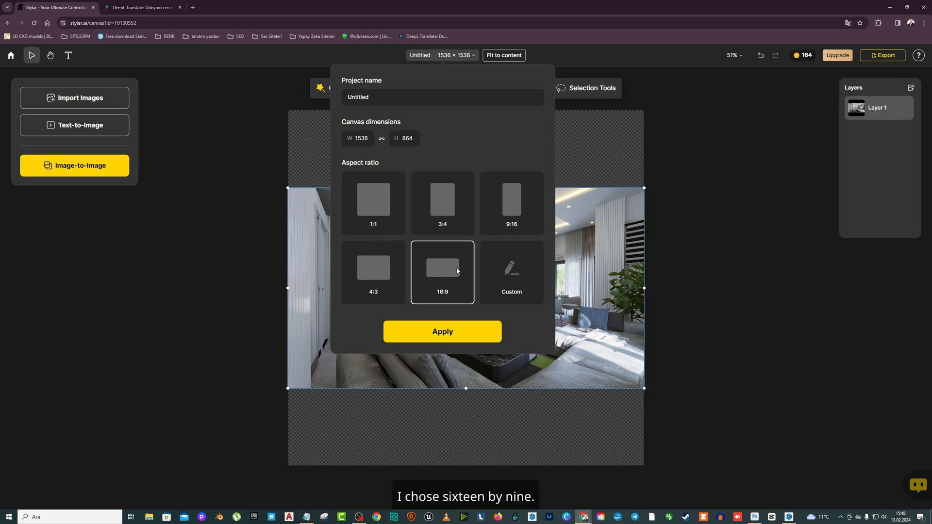
pyautogui.click(442, 332)
# Start an Image-to-Image restyle of the render and choose the Interior Design Insight style
pyautogui.click(82, 166)
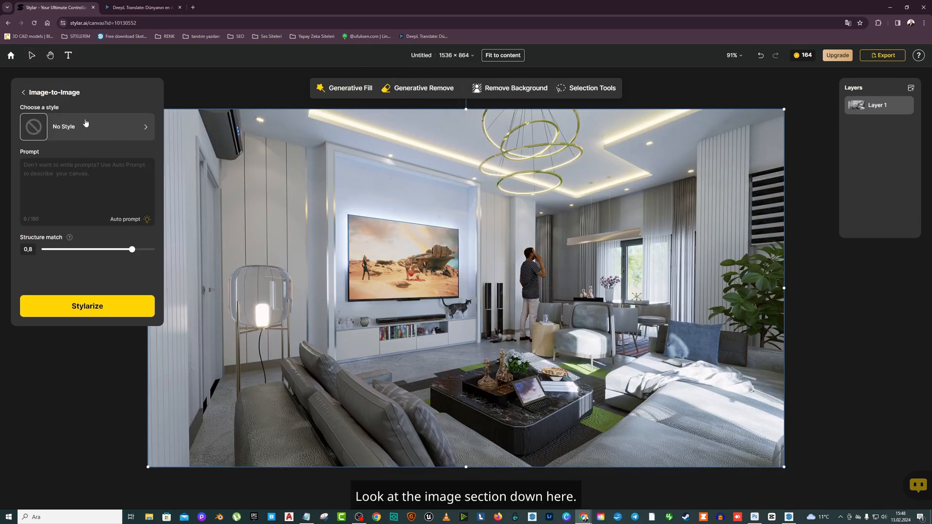
pyautogui.click(87, 124)
pyautogui.scroll(-1, 152, 171)
pyautogui.scroll(-15, 152, 171)
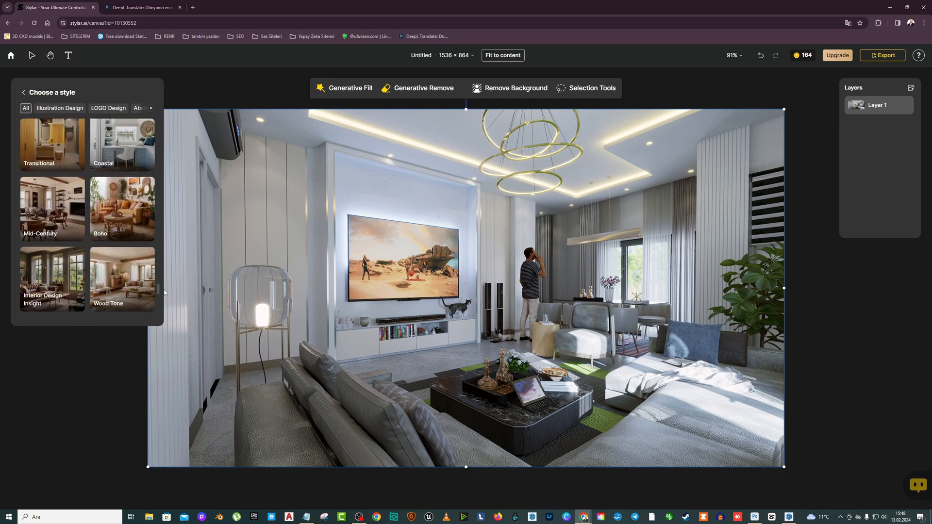
pyautogui.scroll(-1, 164, 292)
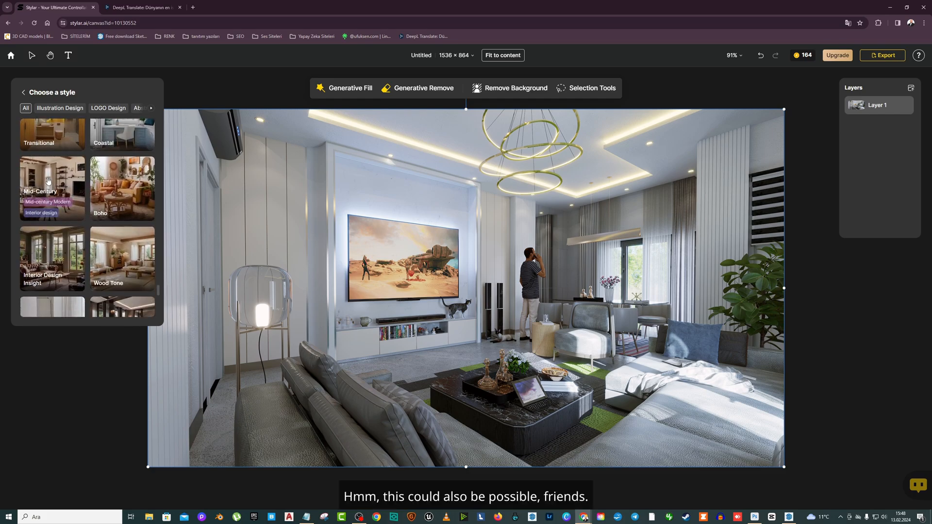
pyautogui.scroll(-2, 48, 181)
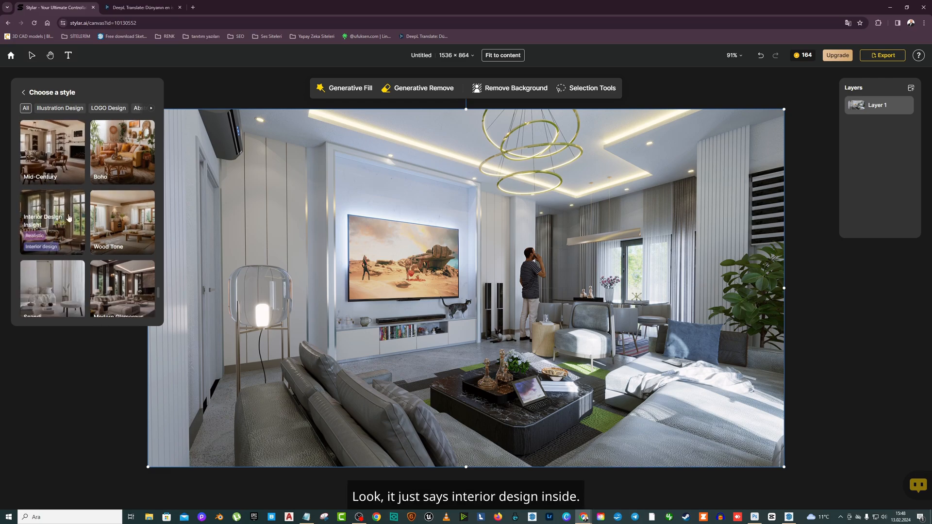
pyautogui.click(54, 219)
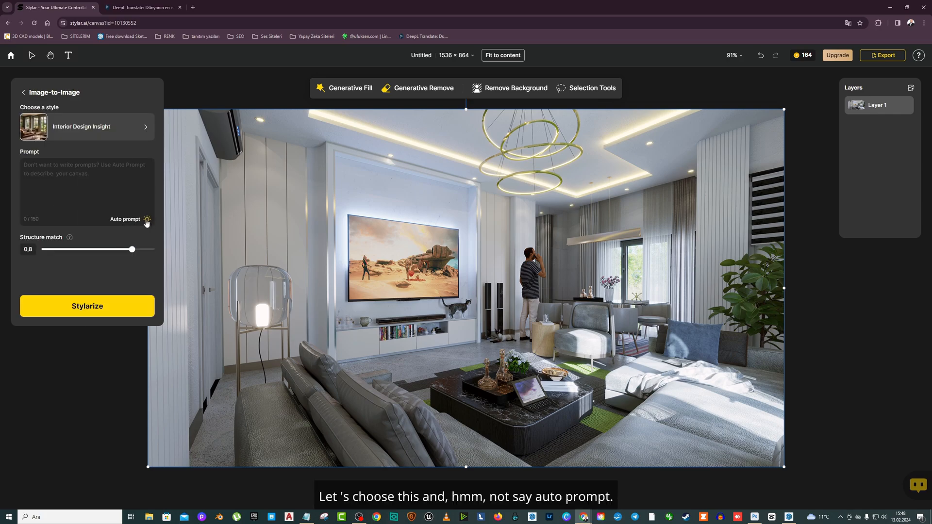
# Switch to DeepL, remove "minimal" from the Turkish prompt, and copy the updated English translation back for use in Stylar
pyautogui.rightClick(71, 176)
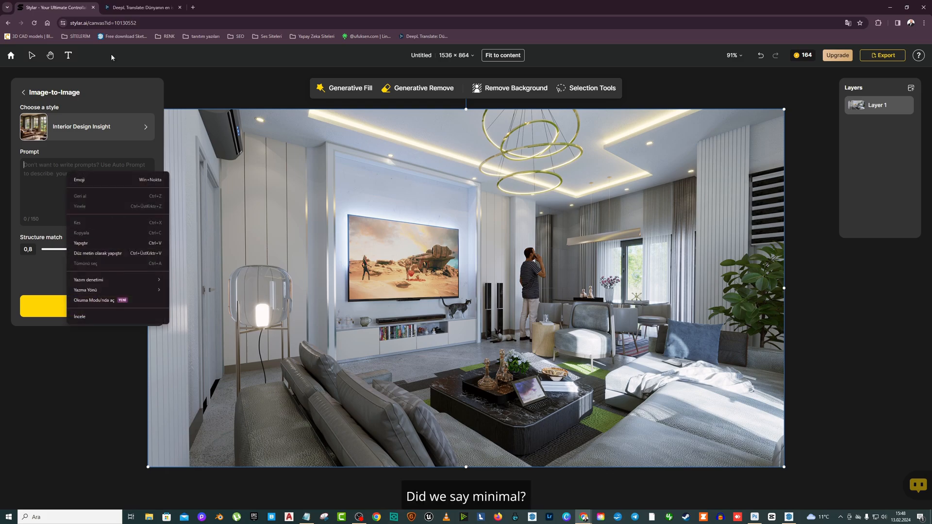
pyautogui.hotkey('ctrl', 'Tab')
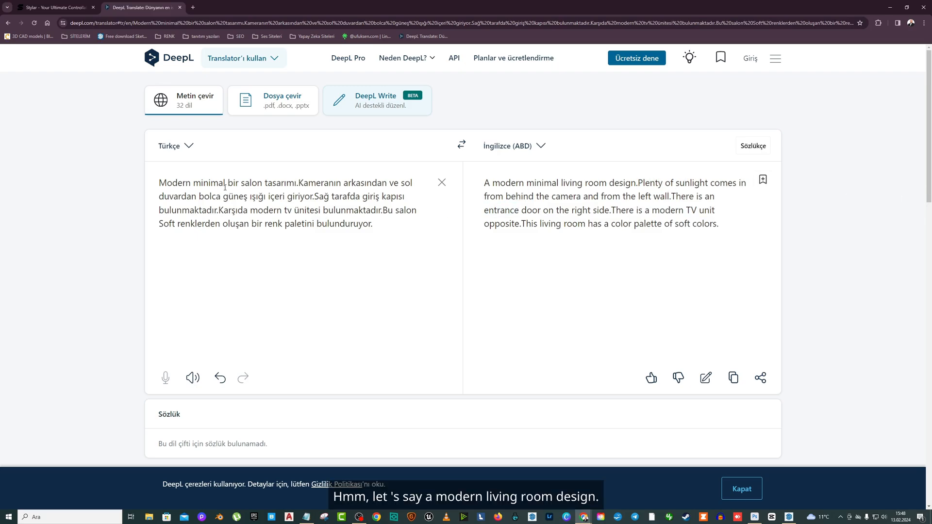
pyautogui.moveTo(227, 185); pyautogui.dragTo(193, 185)
pyautogui.press('BackSpace')
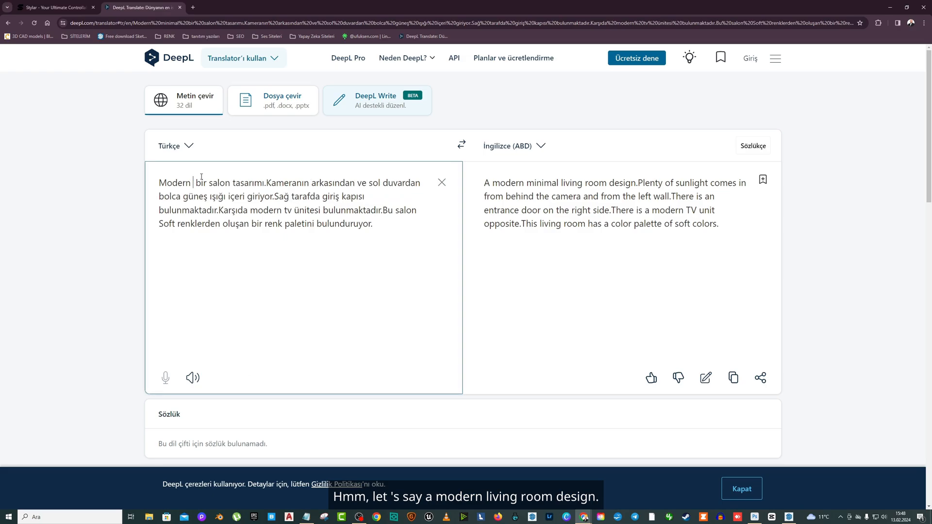
pyautogui.moveTo(373, 224); pyautogui.dragTo(159, 183)
pyautogui.click(734, 378)
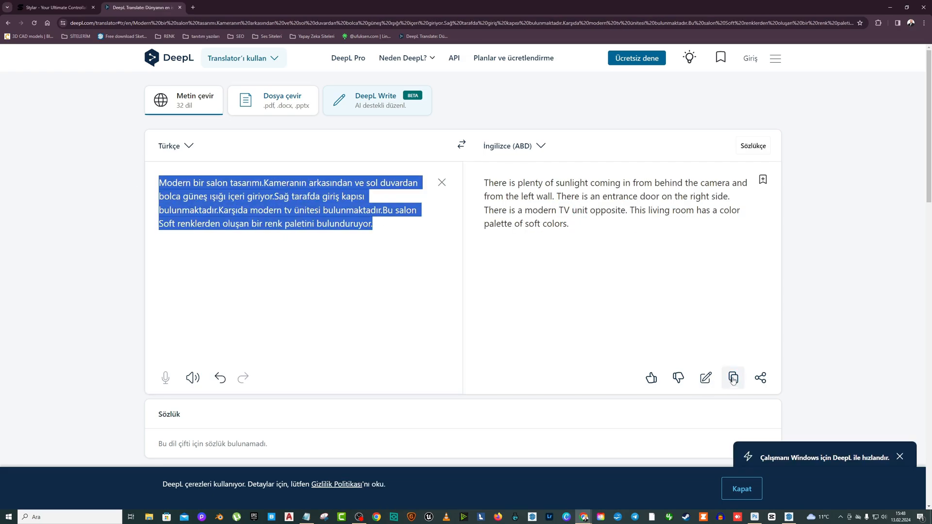
pyautogui.click(53, 7)
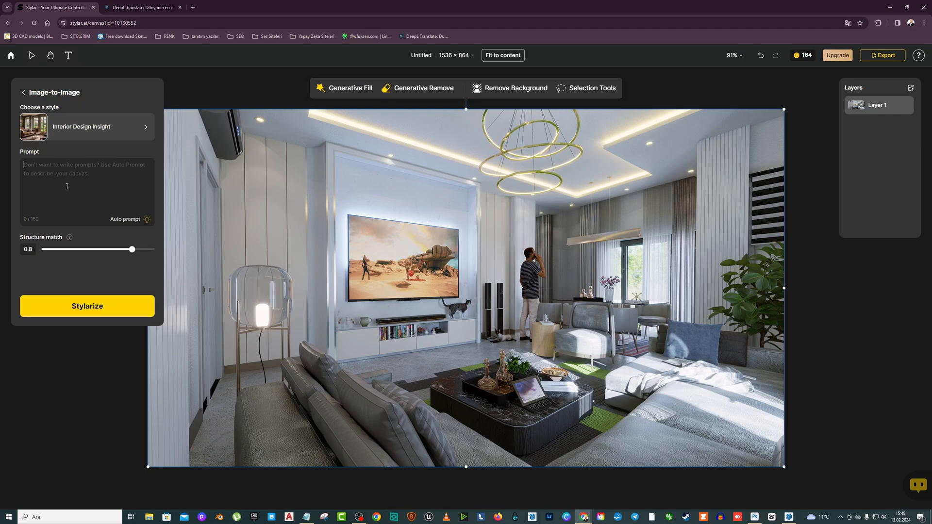
# Generate Interior Design Insight variations of the render from the translated prompt and place all four results on the canvas
pyautogui.hotkey('ctrl', 'v')
pyautogui.hotkey('ctrl', 'v')
pyautogui.click(109, 305)
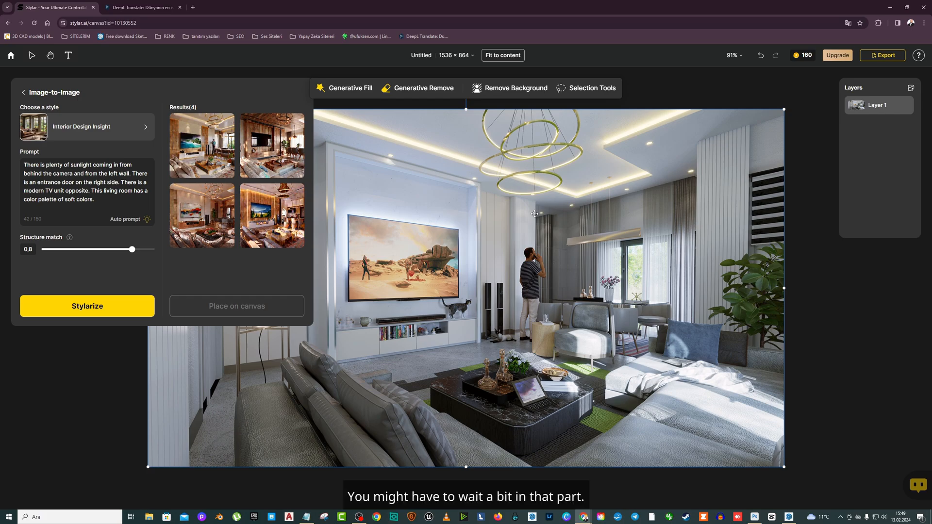
pyautogui.click(213, 144)
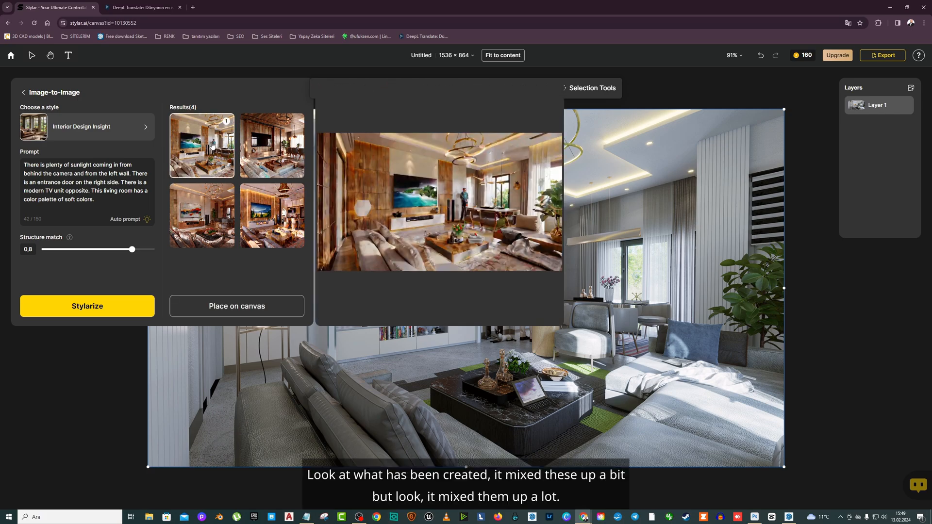
pyautogui.click(236, 306)
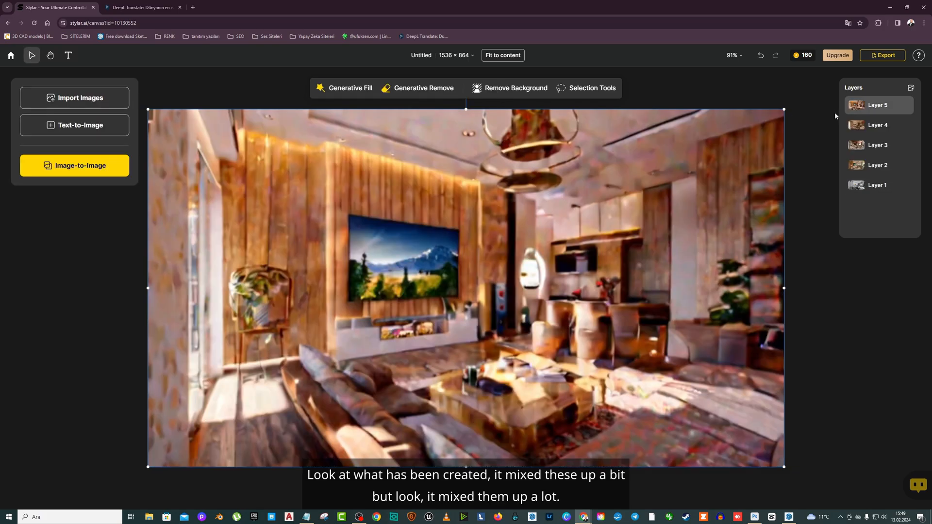
# Hide Layers 5, 4, 3 and 2 one at a time to review the variations and reopen the earlier beige living-room project
pyautogui.click(907, 106)
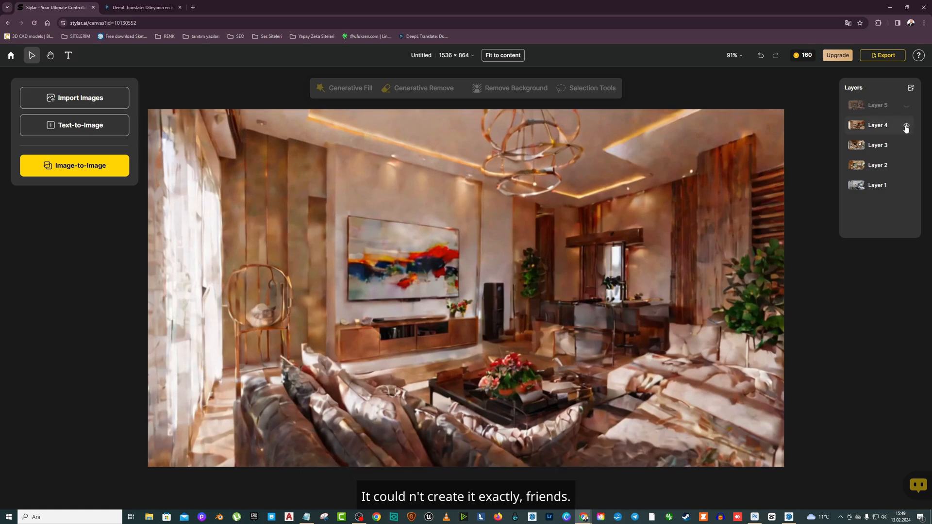
pyautogui.click(906, 126)
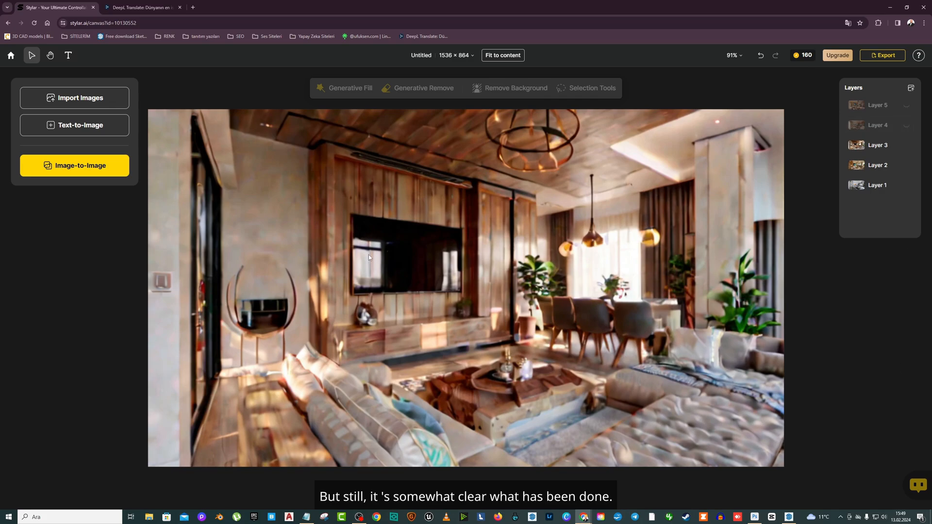
pyautogui.click(905, 146)
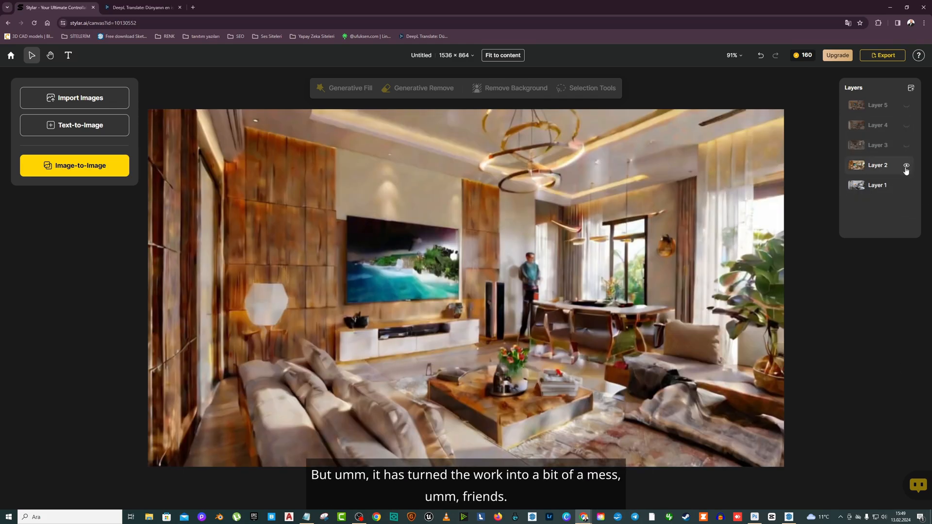
pyautogui.click(906, 166)
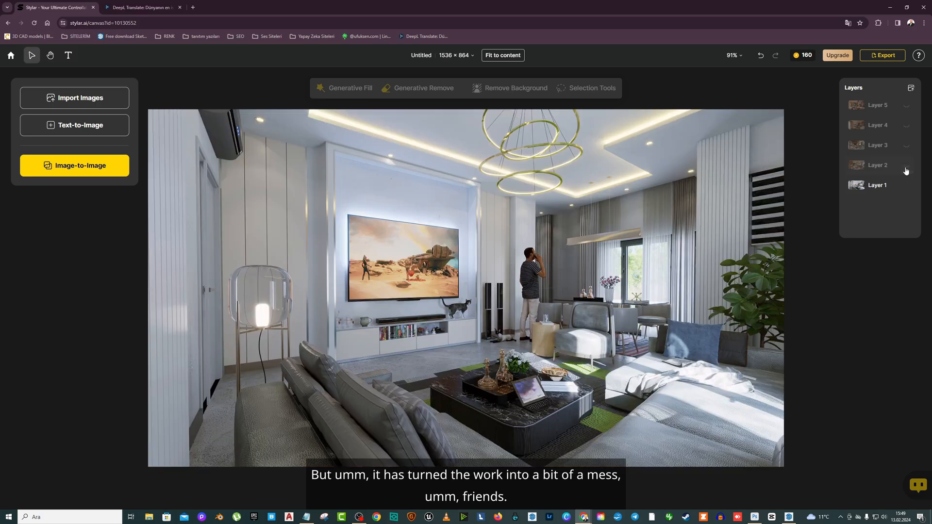
pyautogui.click(10, 56)
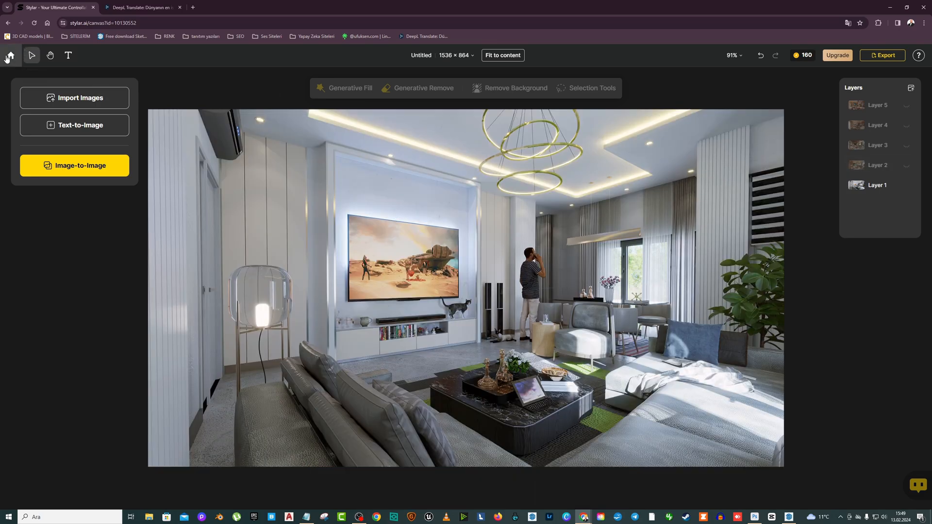
pyautogui.click(615, 190)
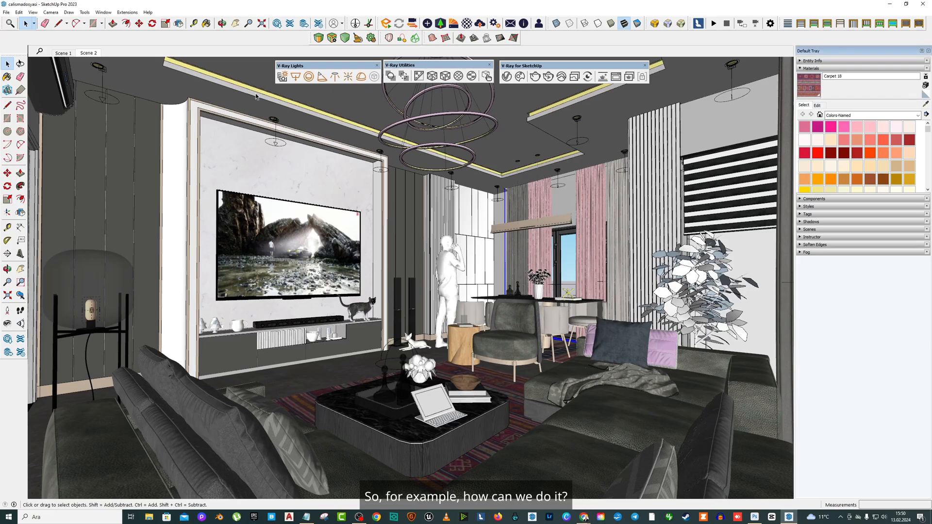
# In the SketchUp living-room model, search Chaos Cosmos for marble and browse the results alongside the wall panels beside the TV unit
pyautogui.moveTo(422, 262); pyautogui.dragTo(297, 374)
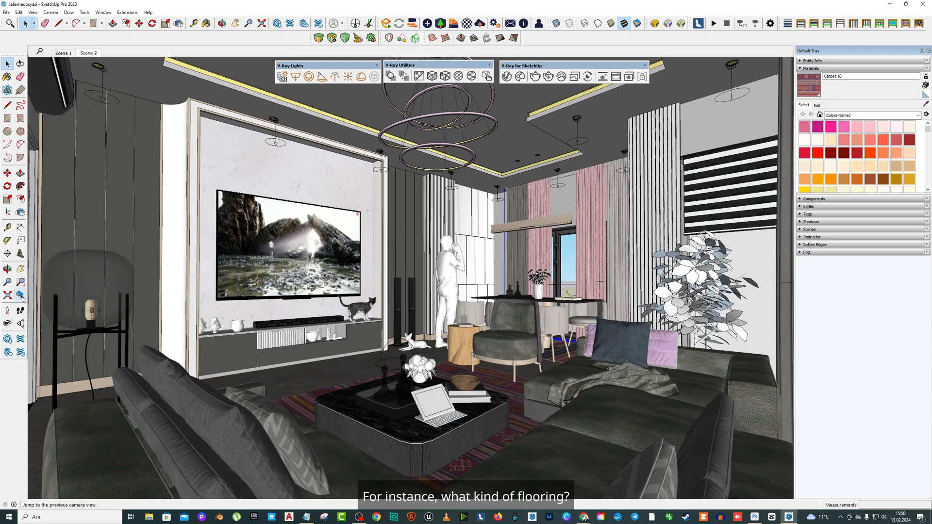
pyautogui.moveTo(301, 374); pyautogui.dragTo(350, 434)
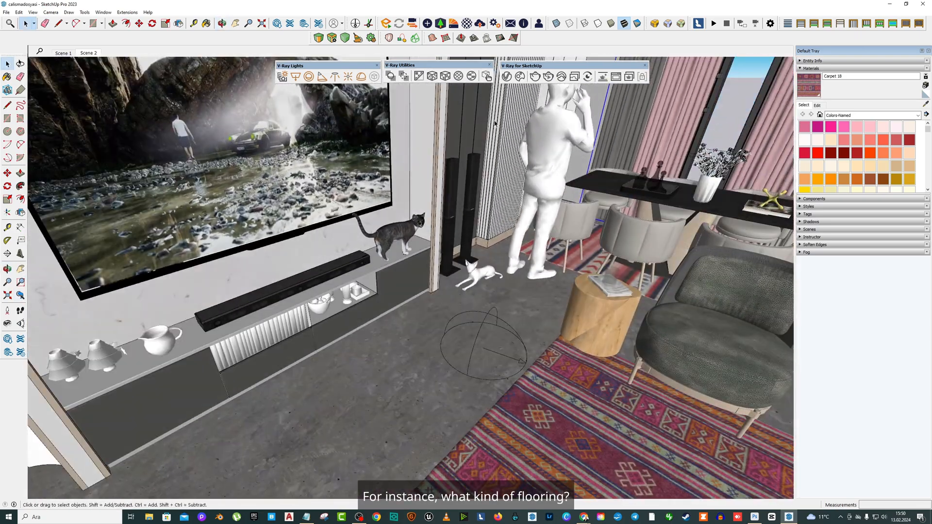
pyautogui.click(402, 77)
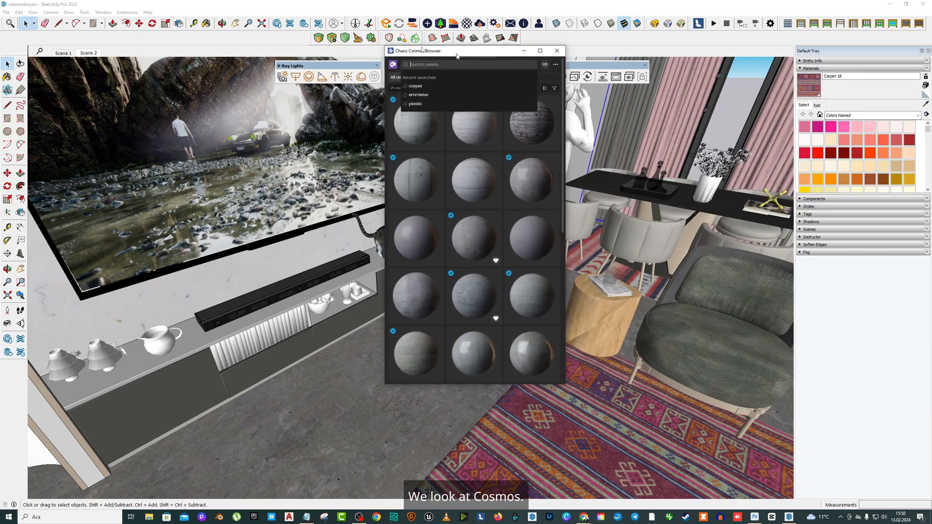
pyautogui.moveTo(456, 55); pyautogui.dragTo(362, 14)
pyautogui.click(343, 24)
pyautogui.write('ma')
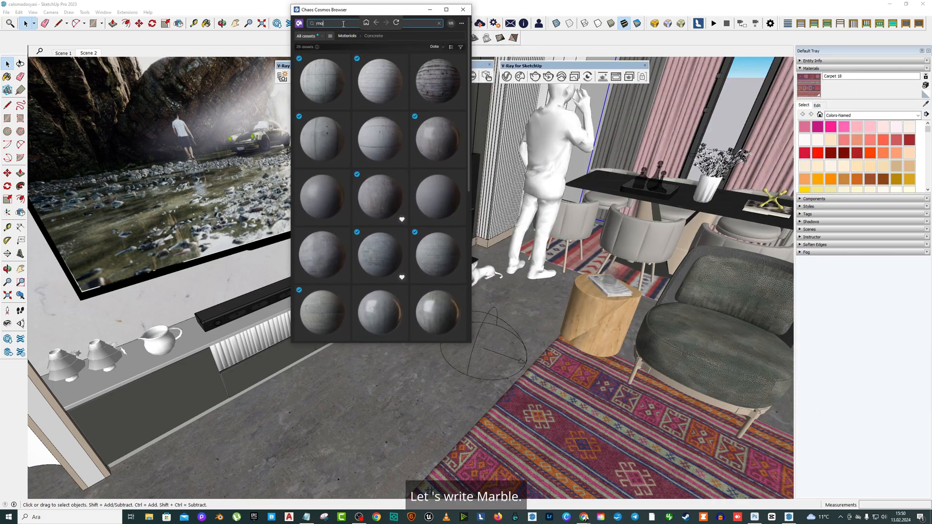
pyautogui.write('rble')
pyautogui.press('Return')
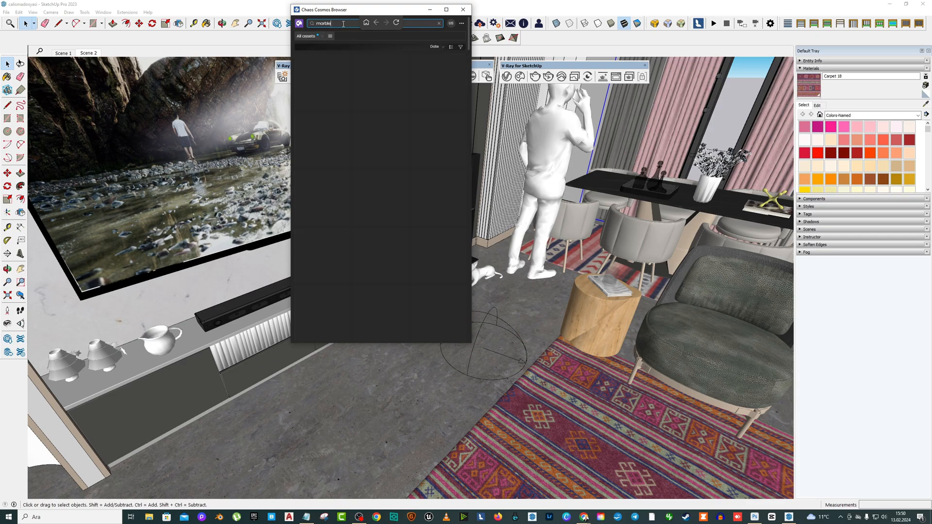
pyautogui.moveTo(470, 112)
pyautogui.mouseDown()
pyautogui.moveTo(468, 191)
pyautogui.moveTo(476, 163)
pyautogui.mouseUp()
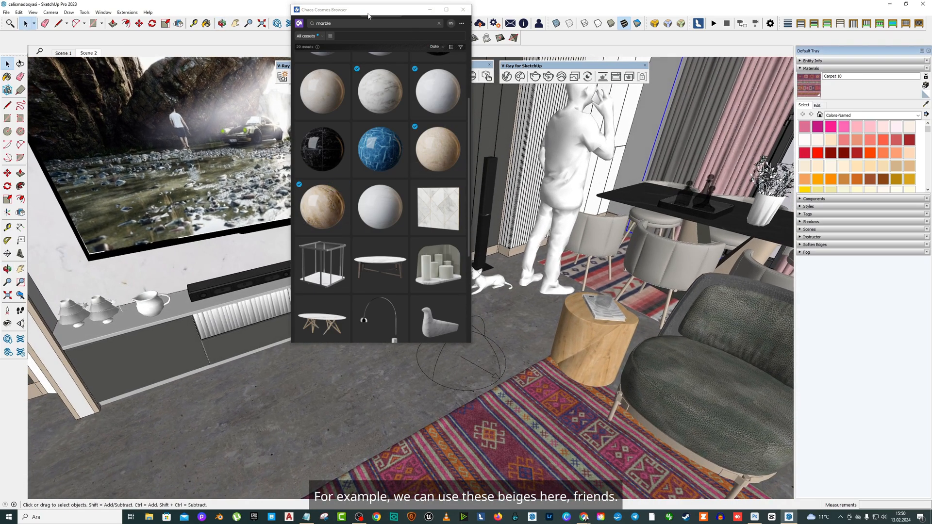
pyautogui.moveTo(370, 12); pyautogui.dragTo(249, 28)
pyautogui.scroll(3, 478, 141)
pyautogui.moveTo(479, 141); pyautogui.dragTo(478, 127)
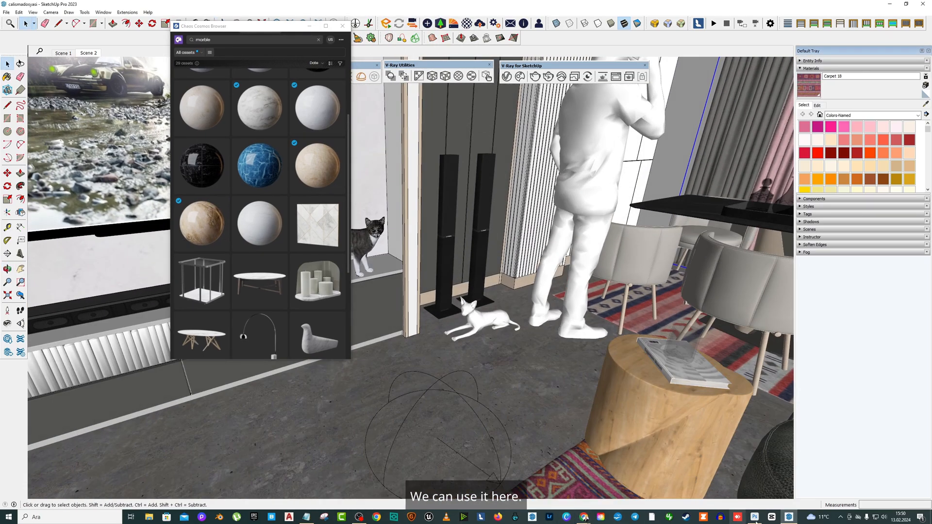
# Check the restyled living-room image in Stylar as a material reference and return to the SketchUp model
pyautogui.moveTo(583, 519)
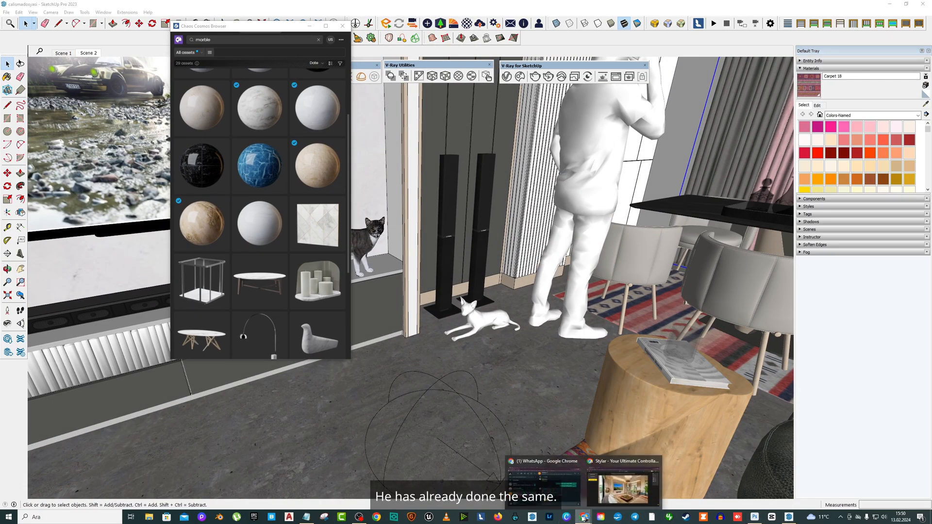
pyautogui.click(627, 481)
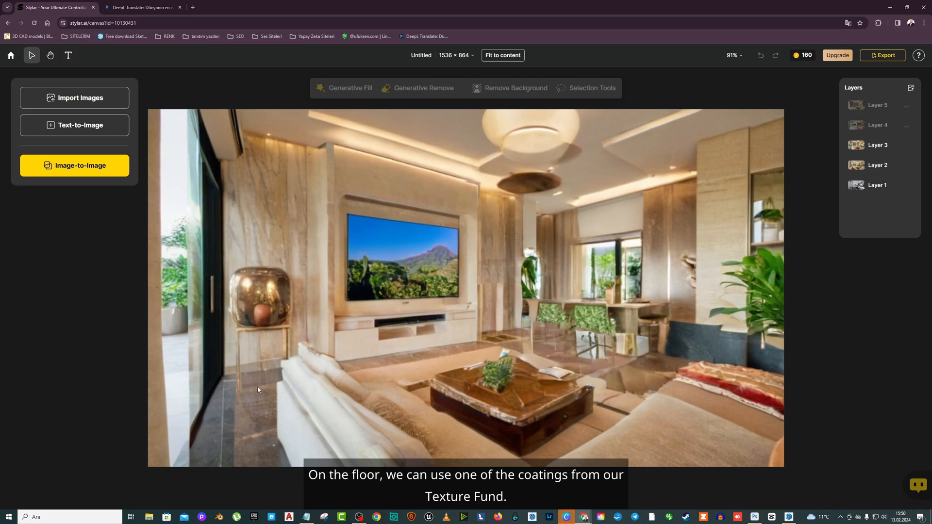
pyautogui.click(890, 7)
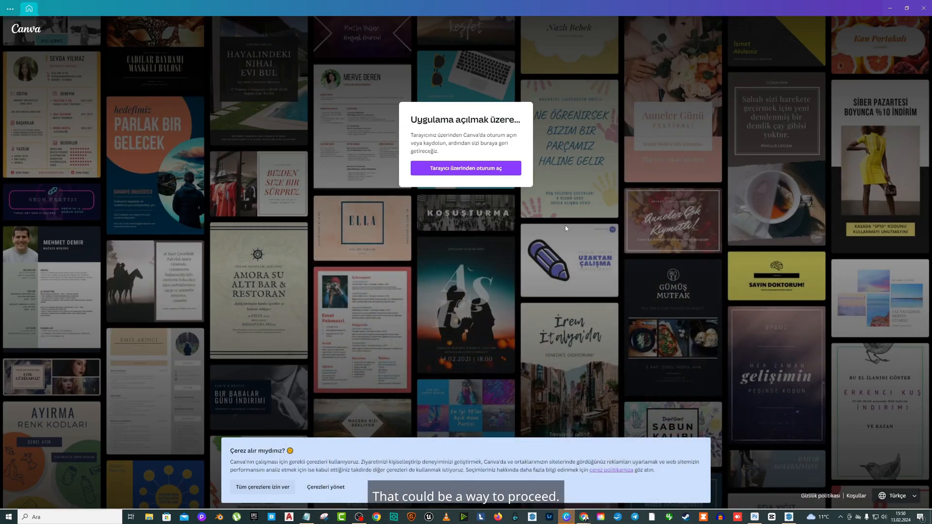
pyautogui.click(916, 10)
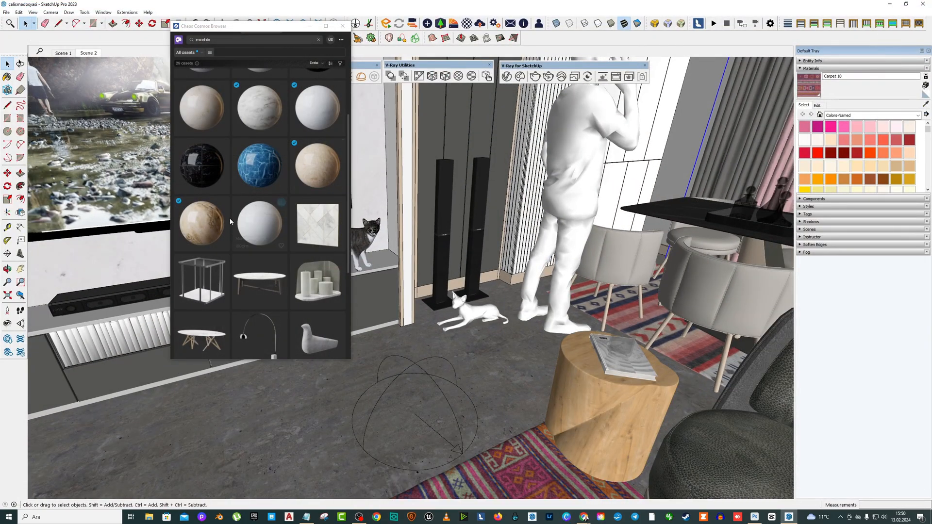
# Open the V-Ray Asset Editor and import Marble Beige 23-58 150cm from Chaos Cosmos into the scene
pyautogui.moveTo(219, 213)
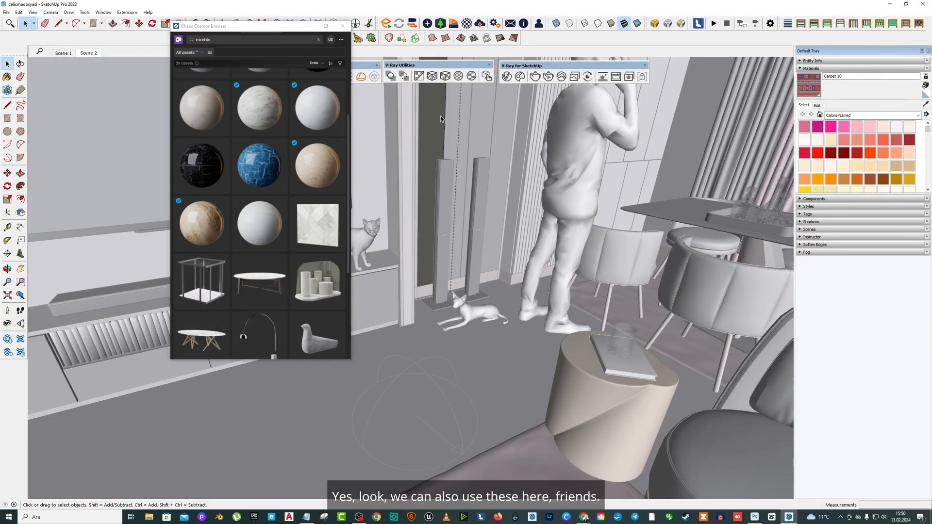
pyautogui.moveTo(333, 26); pyautogui.dragTo(257, 71)
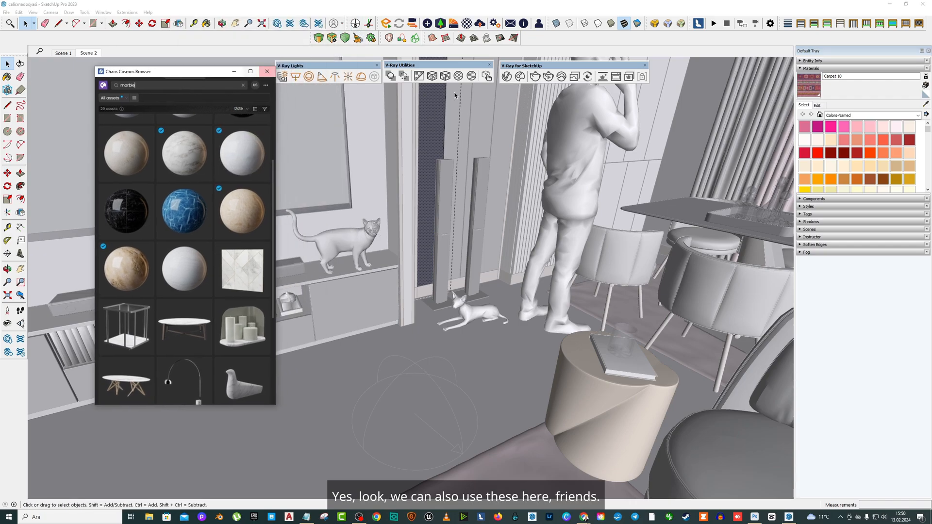
pyautogui.click(506, 76)
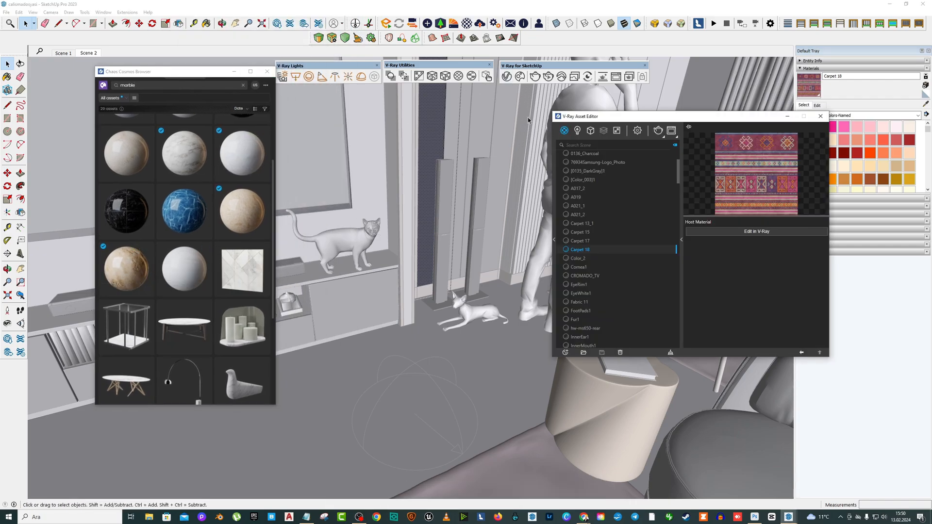
pyautogui.scroll(3, 593, 291)
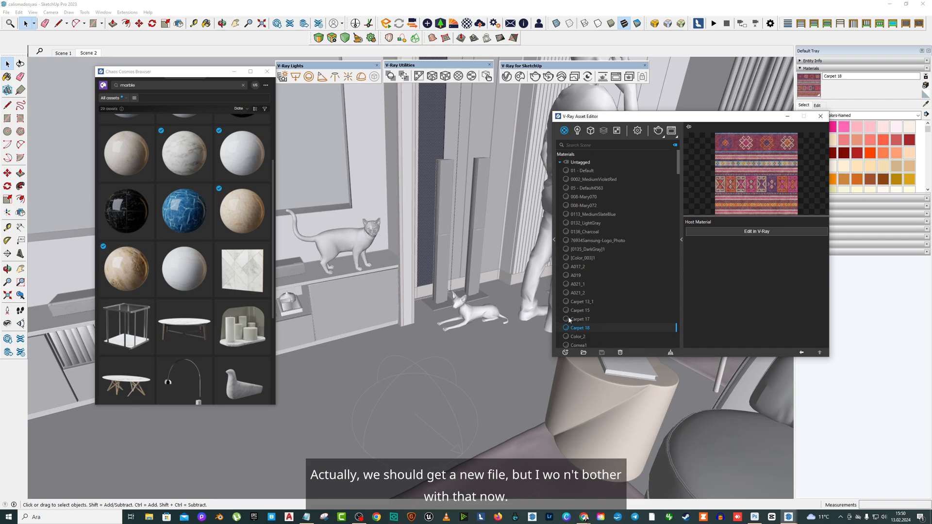
pyautogui.click(140, 248)
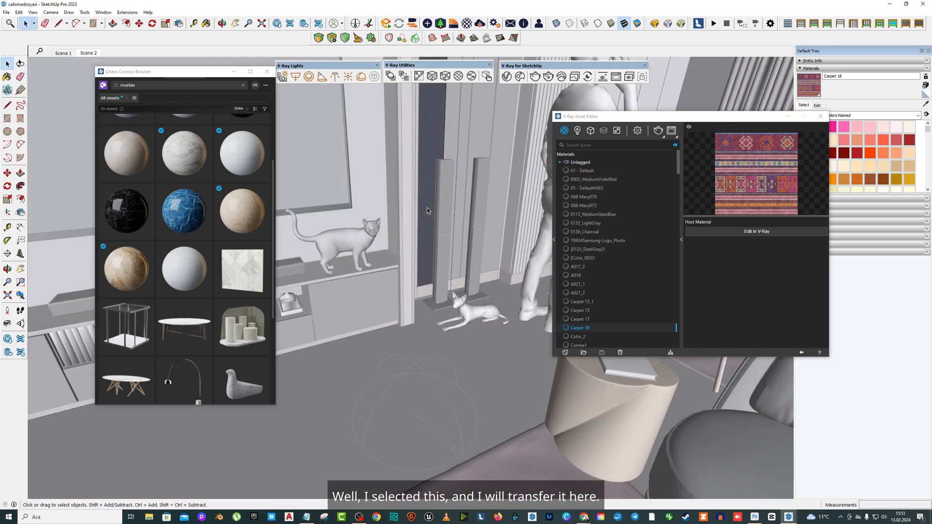
pyautogui.click(142, 248)
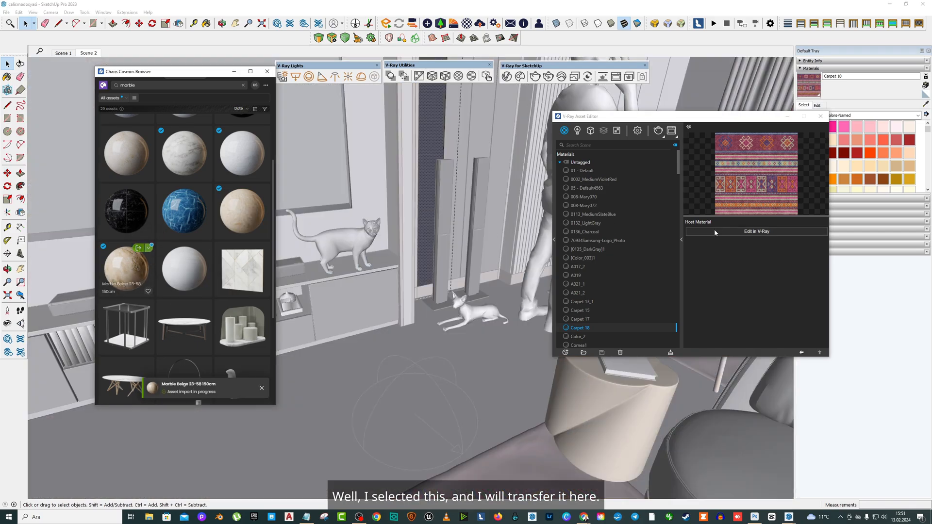
# Find Marble Beige 23-58 150cm among the scene materials and apply it to the selected wall panel beside the TV unit
pyautogui.click(592, 259)
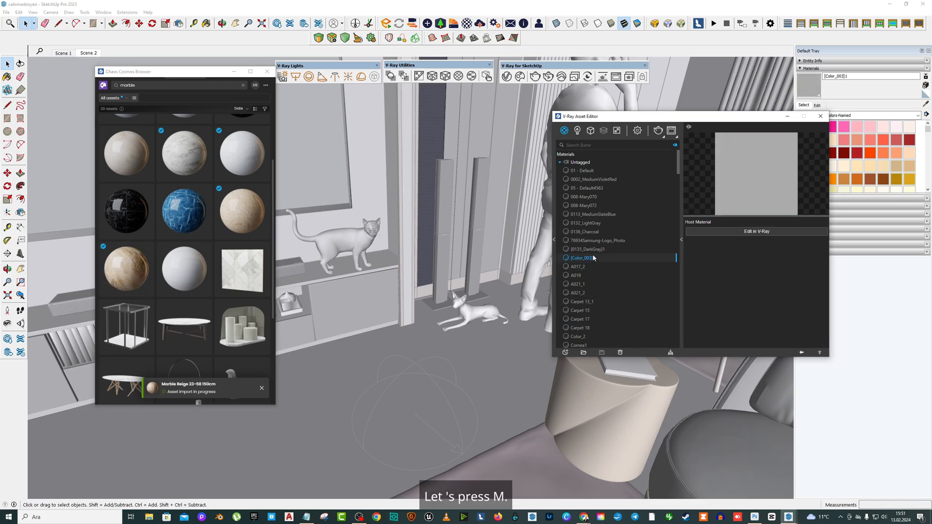
pyautogui.scroll(-10, 598, 297)
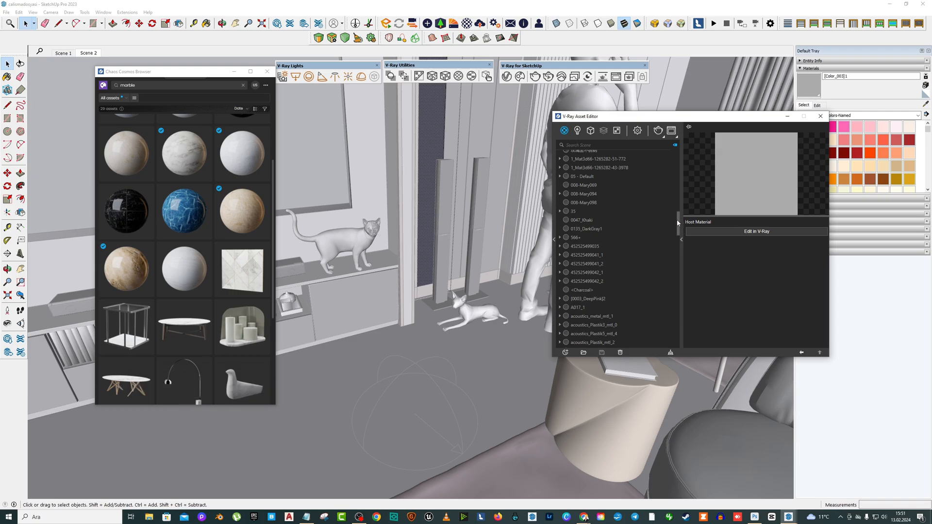
pyautogui.moveTo(678, 223); pyautogui.dragTo(684, 284)
pyautogui.moveTo(131, 268)
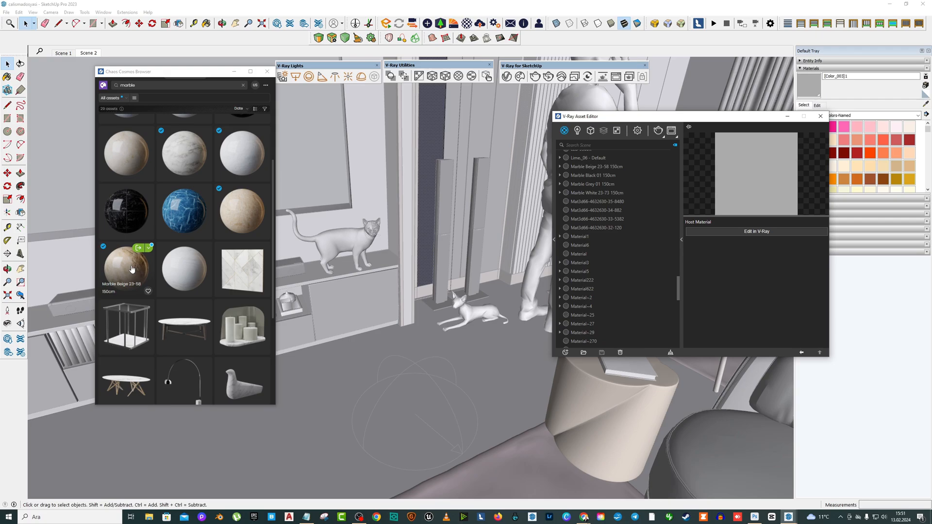
pyautogui.click(578, 166)
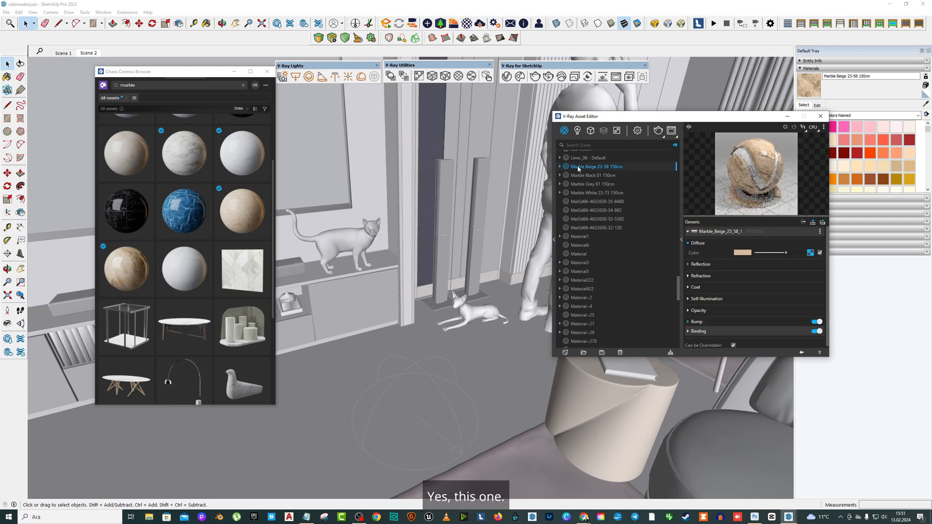
pyautogui.rightClick(612, 167)
pyautogui.click(629, 179)
pyautogui.moveTo(458, 219); pyautogui.dragTo(436, 150)
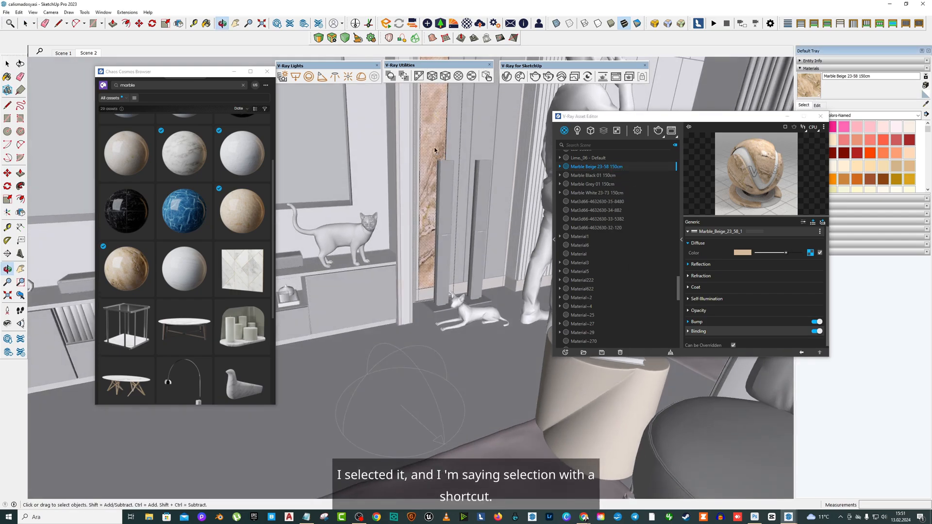
pyautogui.click(235, 23)
pyautogui.moveTo(480, 195); pyautogui.dragTo(451, 192)
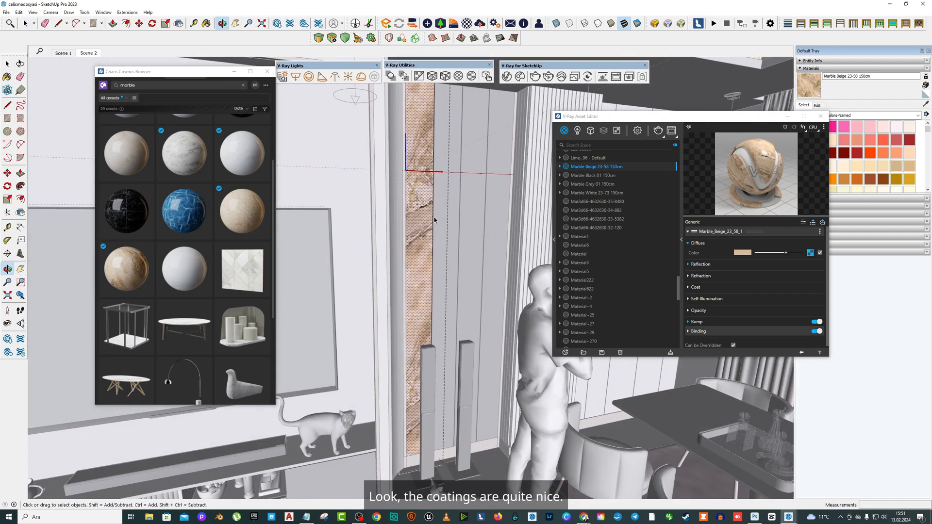
# Sample the beige marble with the Paint Bucket and paint it onto the adjacent second wall panel
pyautogui.press('space')
pyautogui.press('b')
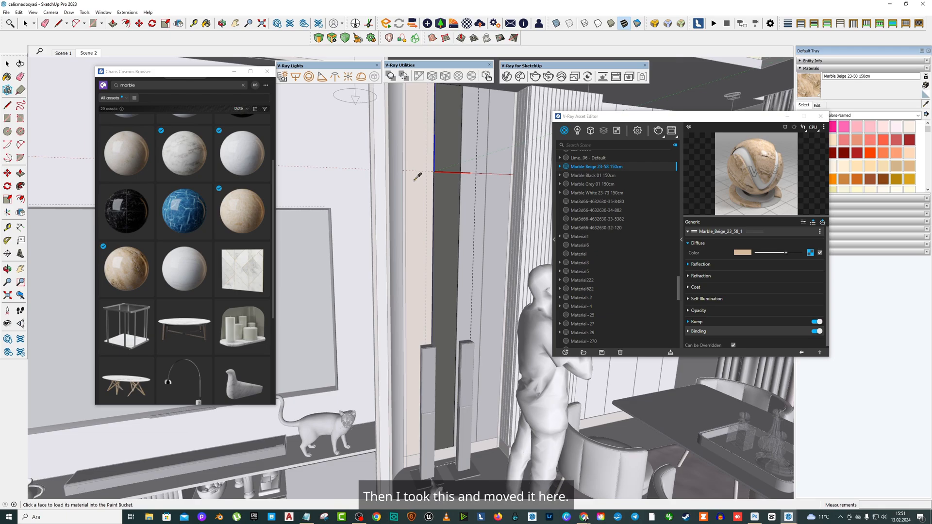
pyautogui.click(446, 185)
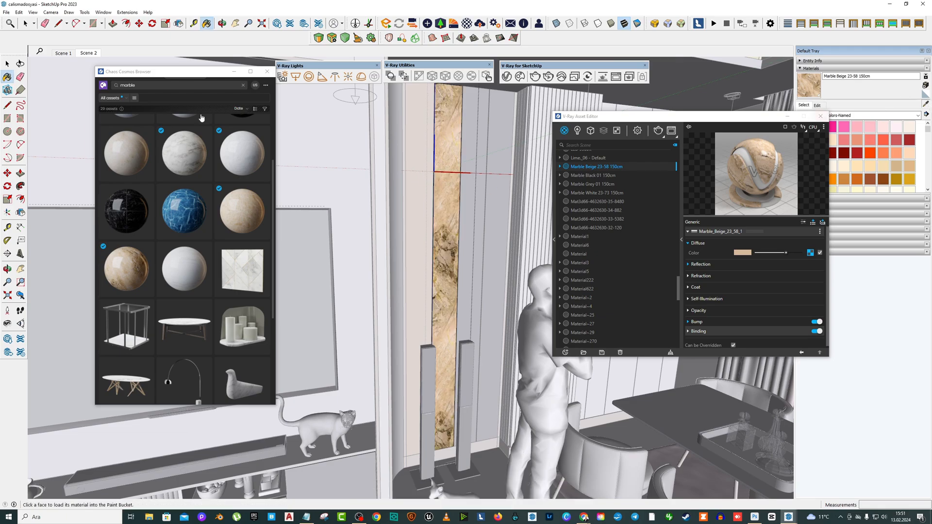
# Select the third wall panel beside the TV unit and paint it with Marble Beige 23-58 150cm
pyautogui.press('space')
pyautogui.hotkey('ctrl', 'z')
pyautogui.click(482, 163)
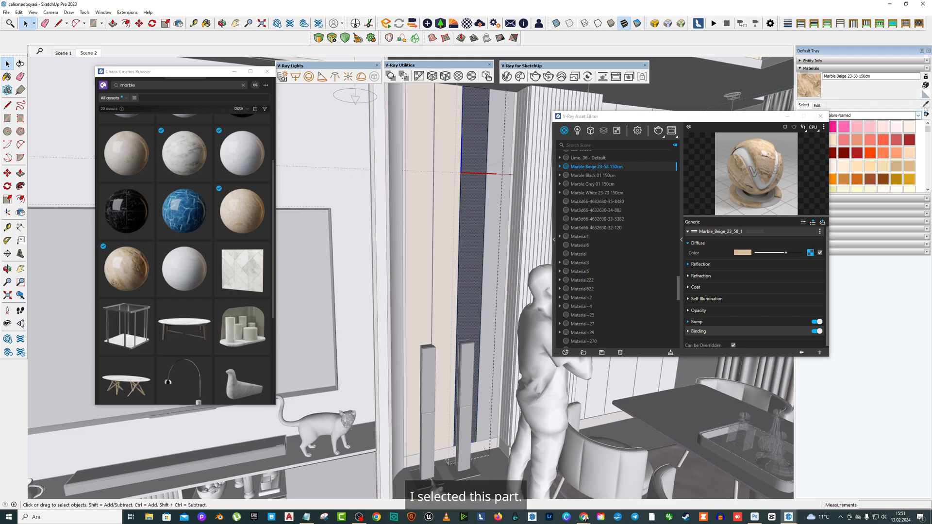
pyautogui.press('b')
pyautogui.click(479, 150)
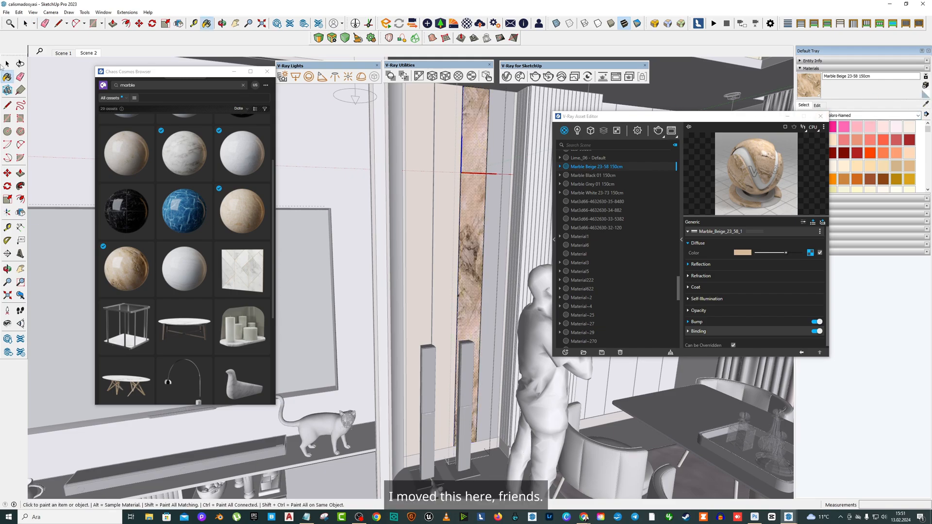
# Select the fourth wall panel behind the speakers, sample the beige marble from its neighbour and paint the panel with it
pyautogui.click(6, 64)
pyautogui.press('Delete')
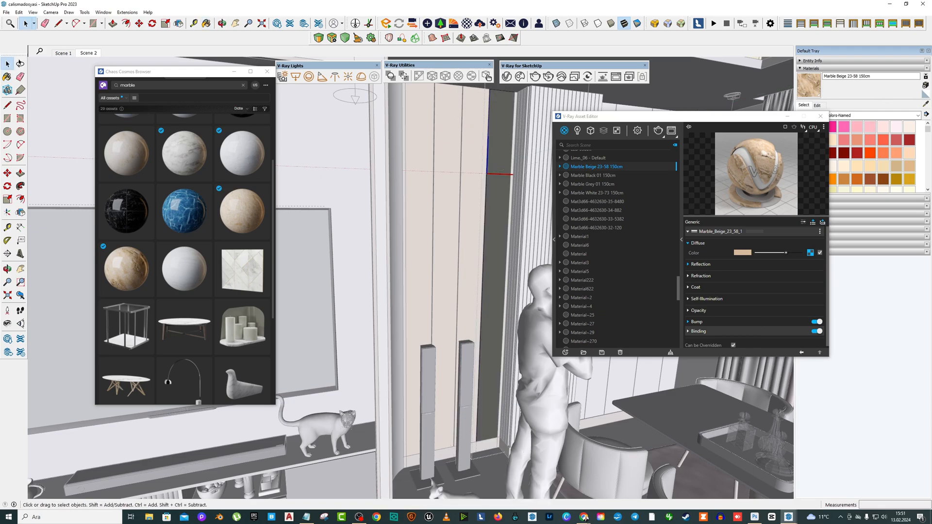
pyautogui.click(925, 104)
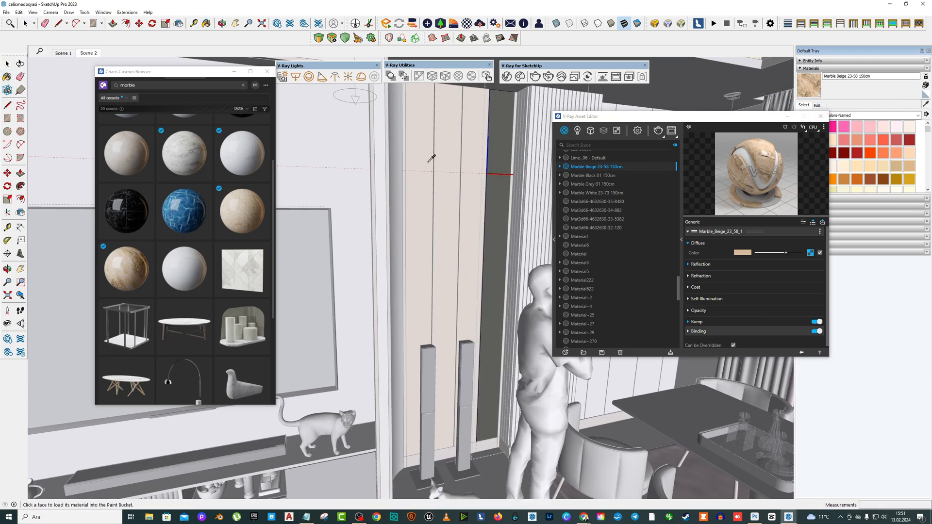
pyautogui.click(481, 142)
pyautogui.press('space')
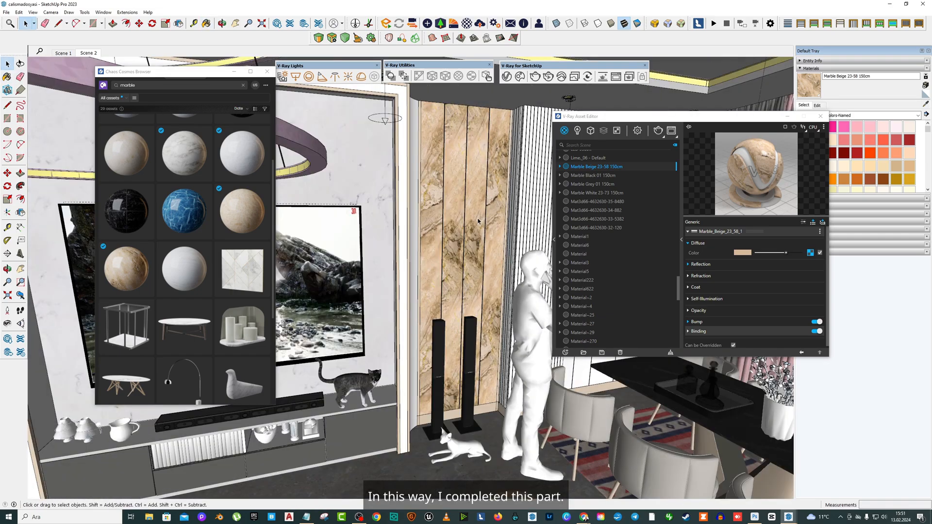
# Bring the dark wall panels between the entrance door and the TV unit into view and check the restyled Stylar image
pyautogui.scroll(-3, 478, 222)
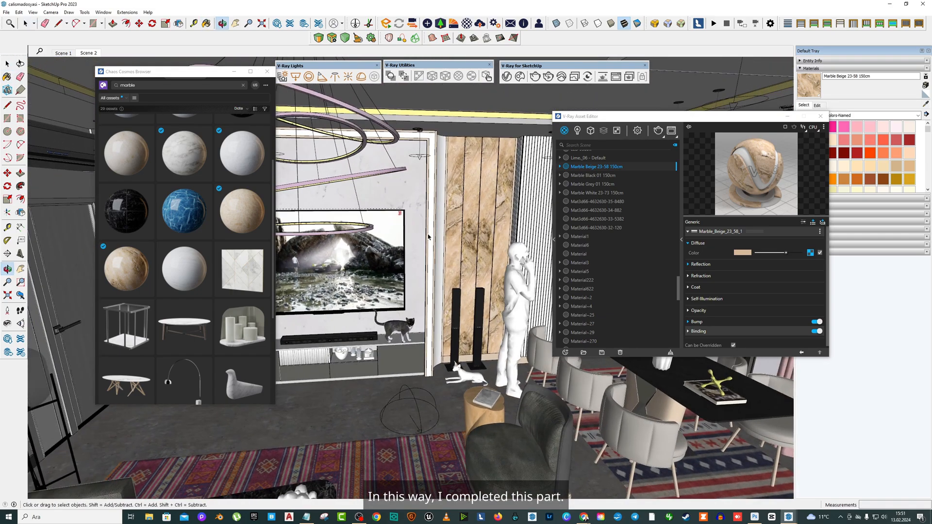
pyautogui.click(237, 28)
pyautogui.moveTo(479, 267); pyautogui.dragTo(610, 267)
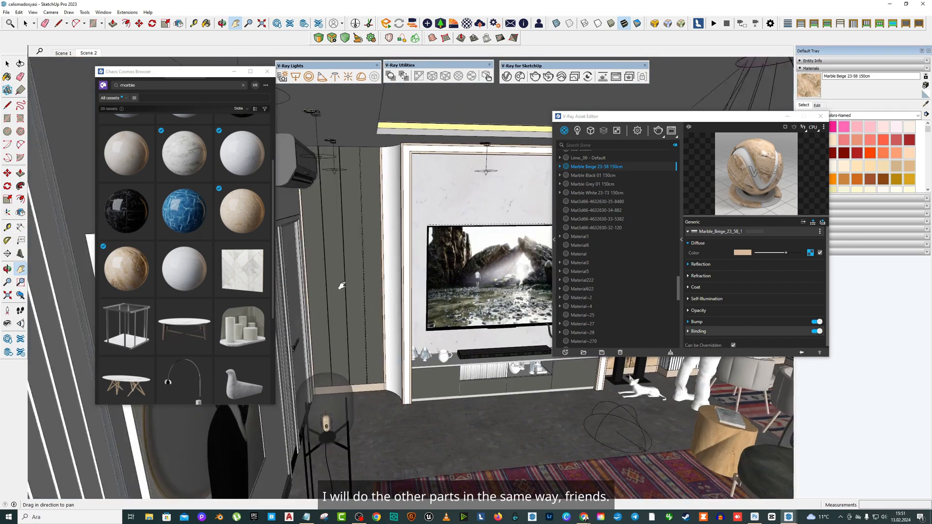
pyautogui.moveTo(342, 286)
pyautogui.mouseDown()
pyautogui.moveTo(225, 277)
pyautogui.moveTo(332, 286)
pyautogui.mouseUp()
pyautogui.scroll(3, 332, 271)
pyautogui.moveTo(324, 251); pyautogui.dragTo(432, 317)
pyautogui.rightClick(443, 258)
pyautogui.click(452, 263)
pyautogui.scroll(2, 455, 326)
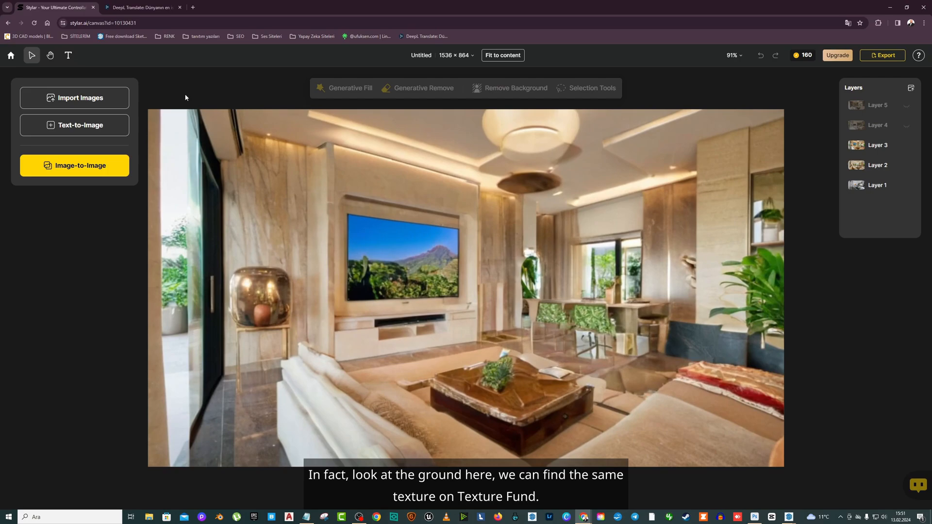
# Open texturefun.com in a new browser tab and go to its Stone texture category
pyautogui.click(193, 7)
pyautogui.write('tex')
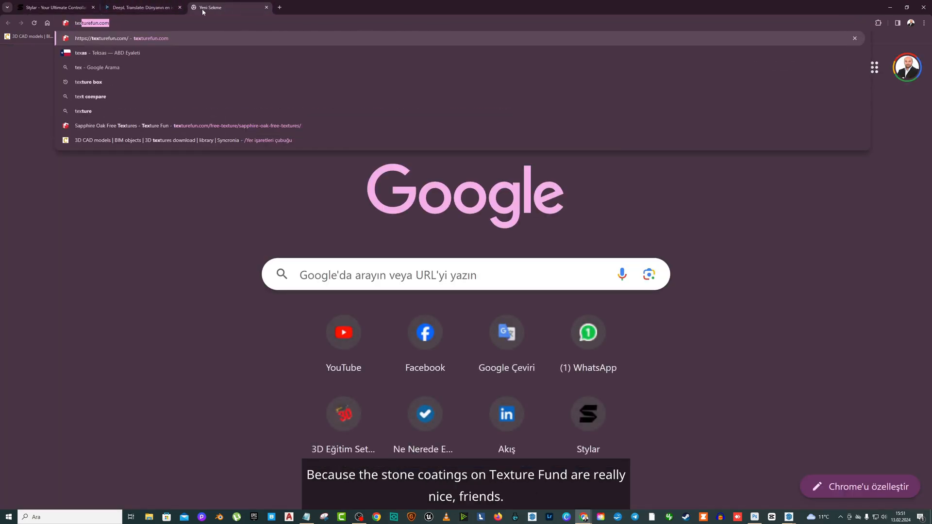
pyautogui.press('Return')
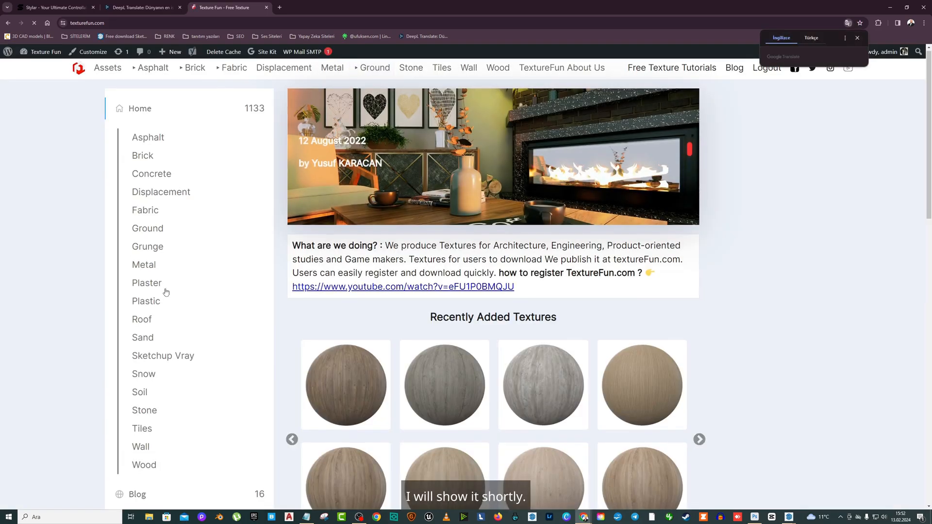
pyautogui.scroll(-2, 146, 297)
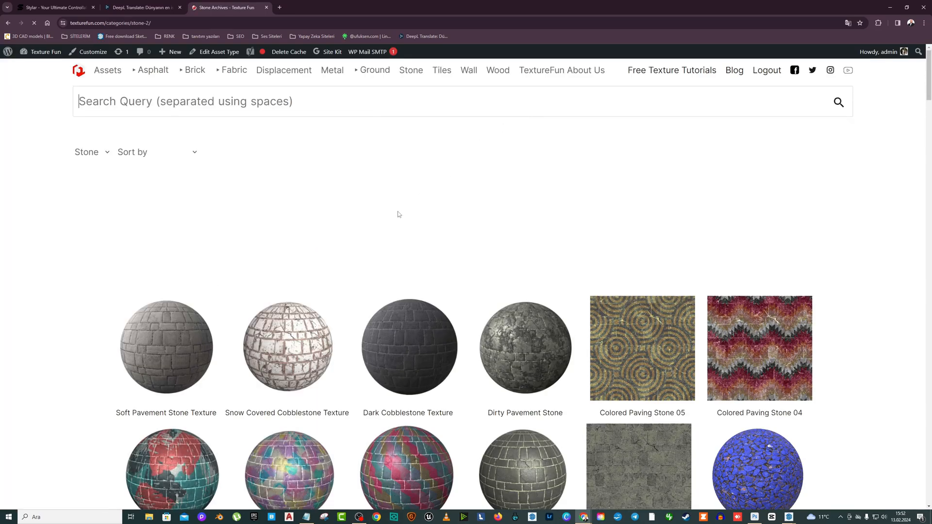
# Browse the Stone textures for one matching the floor in the restyled image, and return to the SketchUp model
pyautogui.scroll(-5, 403, 213)
pyautogui.scroll(-15, 411, 216)
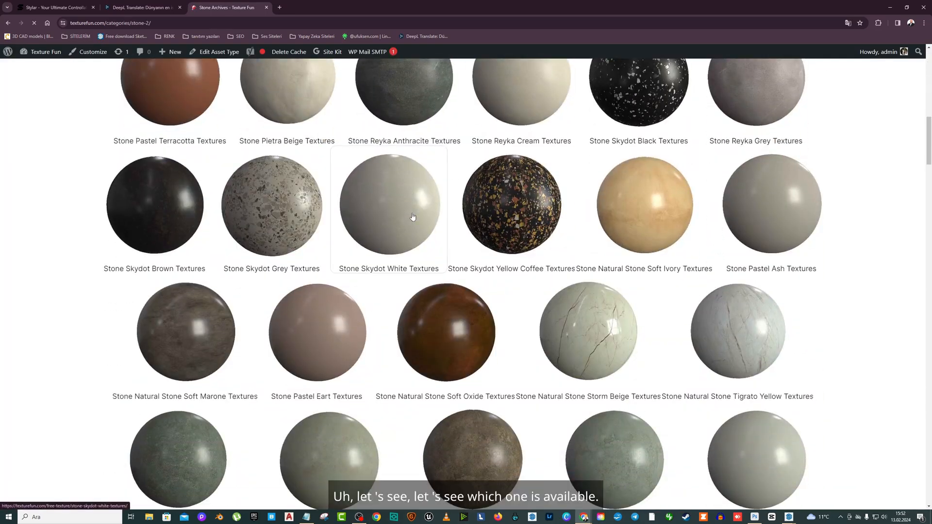
pyautogui.scroll(-2, 606, 232)
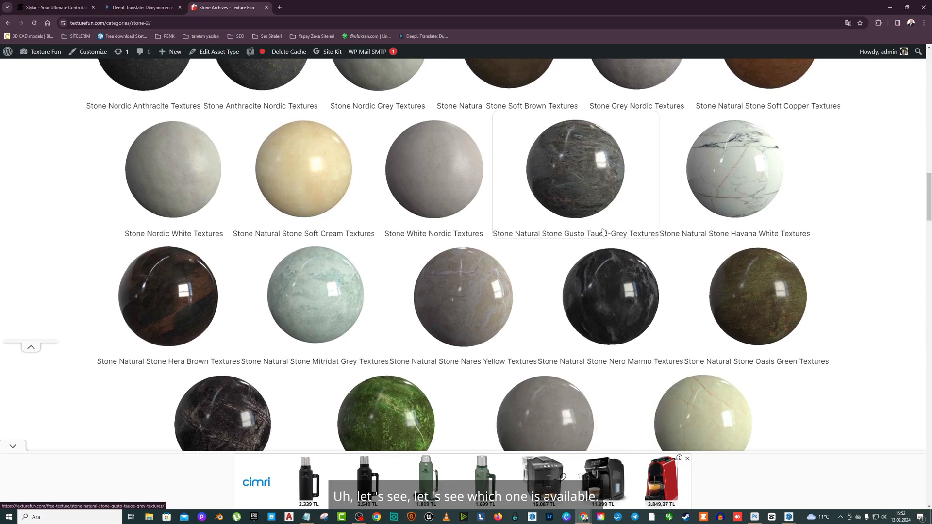
pyautogui.scroll(-2, 486, 243)
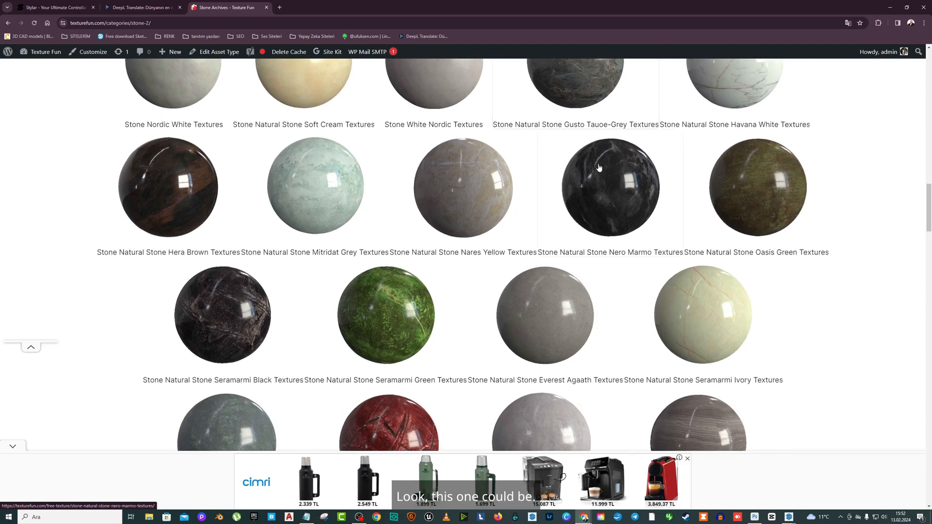
pyautogui.scroll(-2, 365, 351)
pyautogui.scroll(-5, 640, 258)
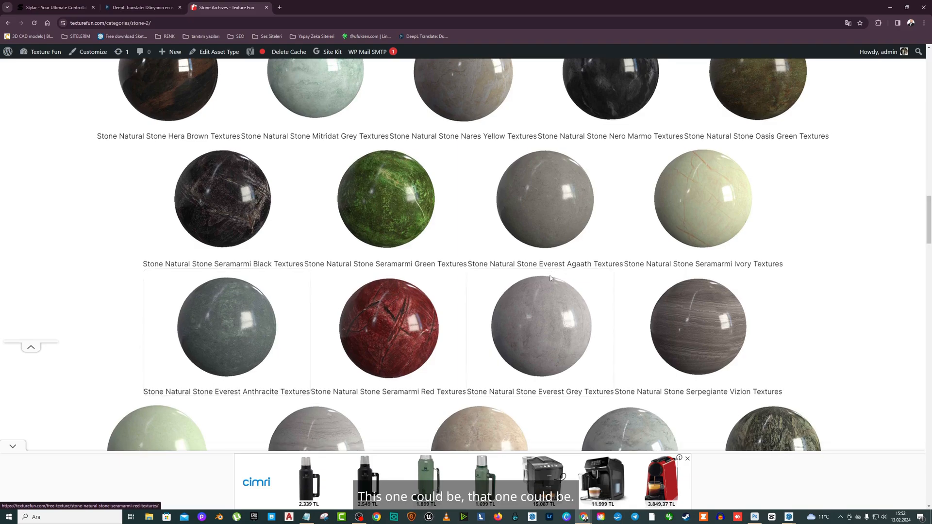
pyautogui.scroll(-9, 640, 259)
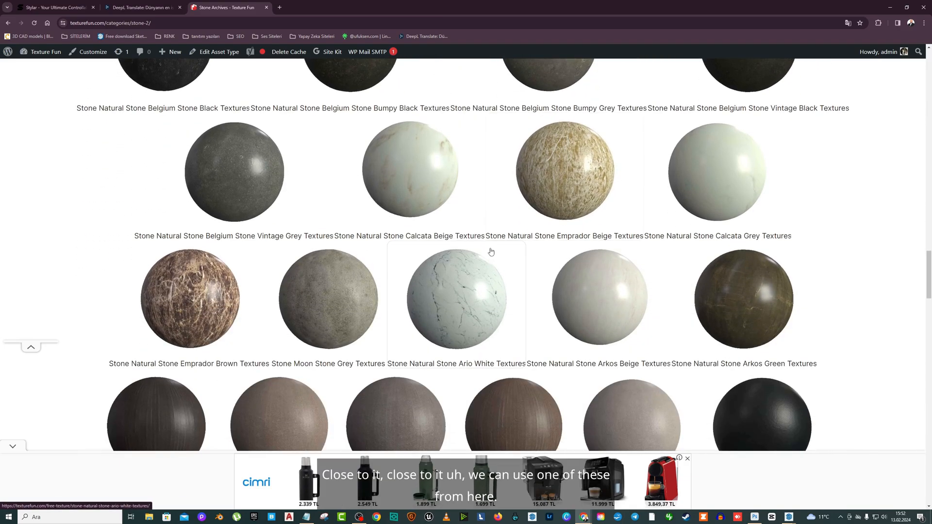
pyautogui.scroll(-7, 578, 251)
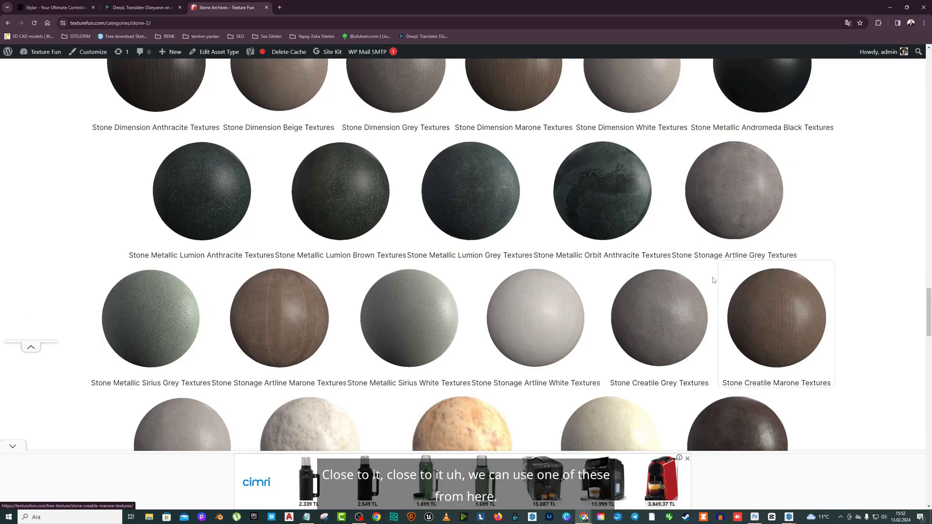
pyautogui.scroll(-11, 583, 259)
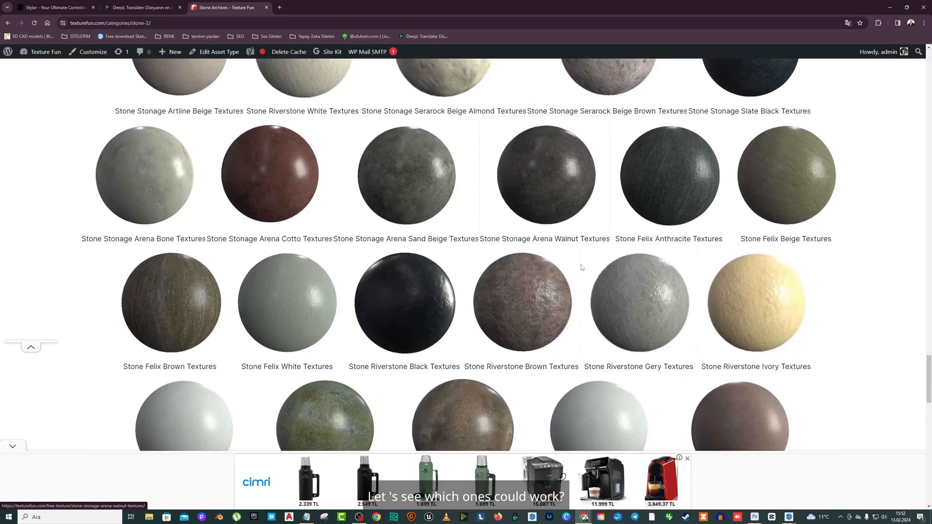
pyautogui.scroll(-14, 579, 271)
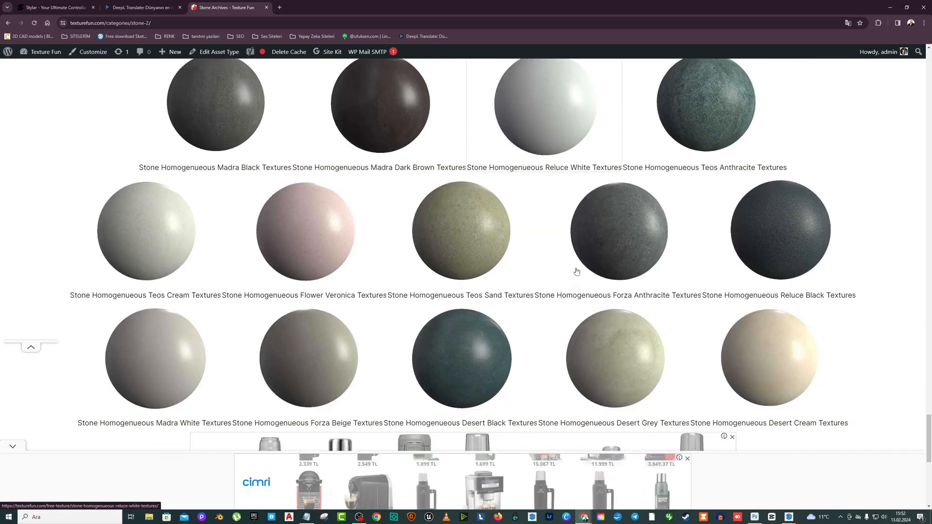
pyautogui.scroll(2, 549, 271)
pyautogui.scroll(-3, 550, 272)
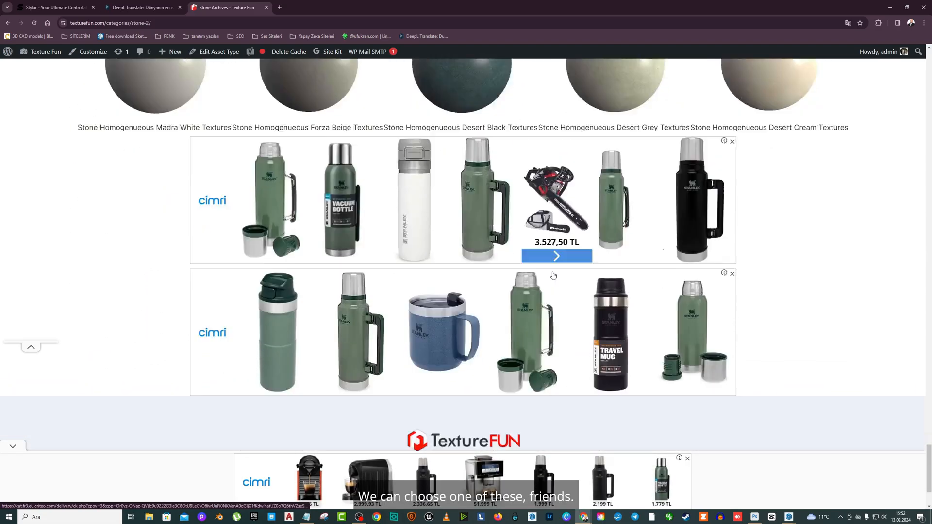
pyautogui.scroll(6, 550, 274)
pyautogui.scroll(20, 549, 275)
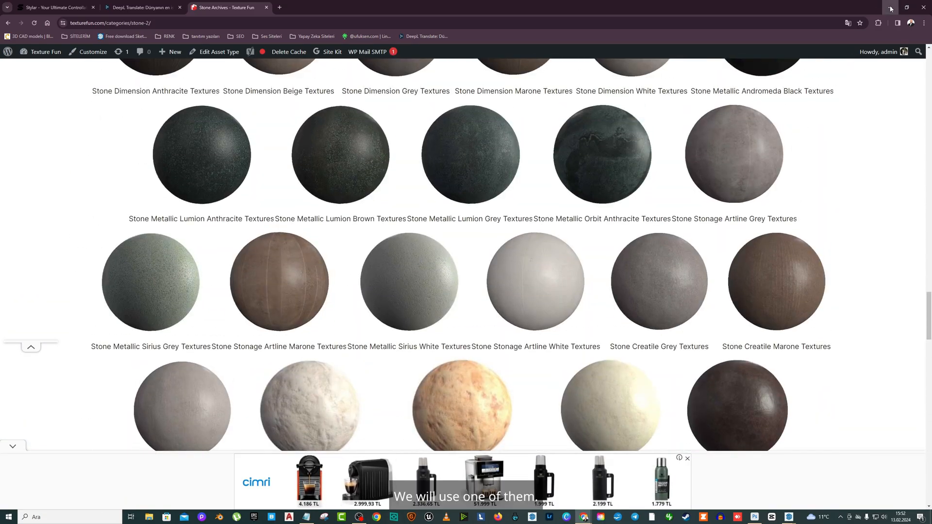
pyautogui.click(891, 9)
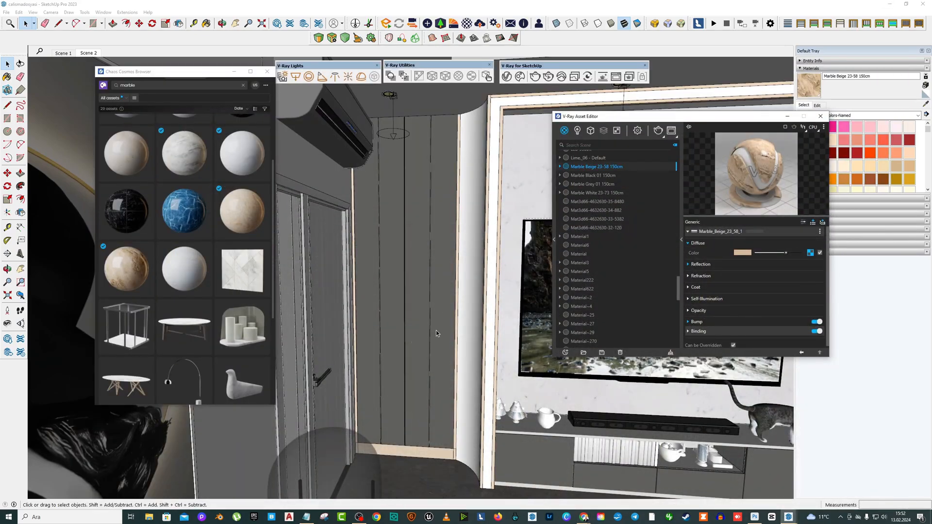
# Apply Marble Beige 23-58 150cm to the door-side wall panel nearest the TV unit and paint the adjacent second panel with it
pyautogui.click(445, 225)
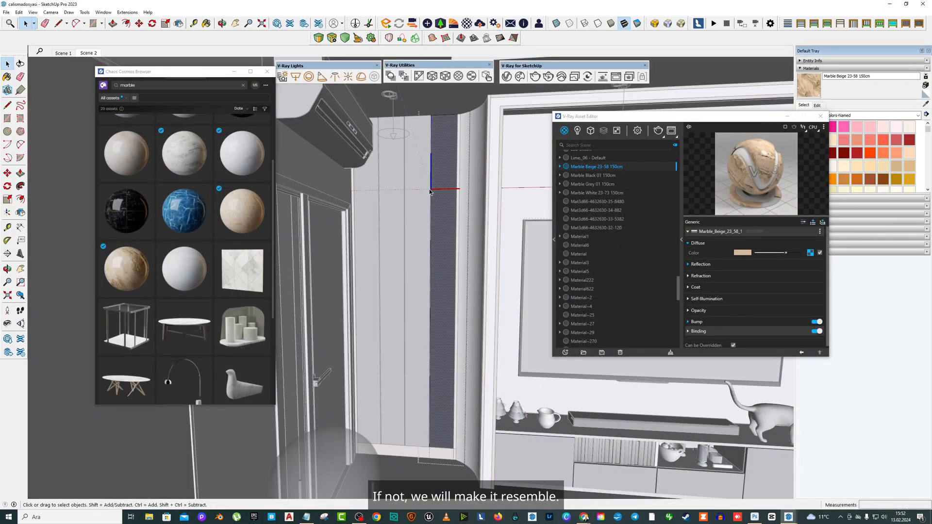
pyautogui.rightClick(593, 166)
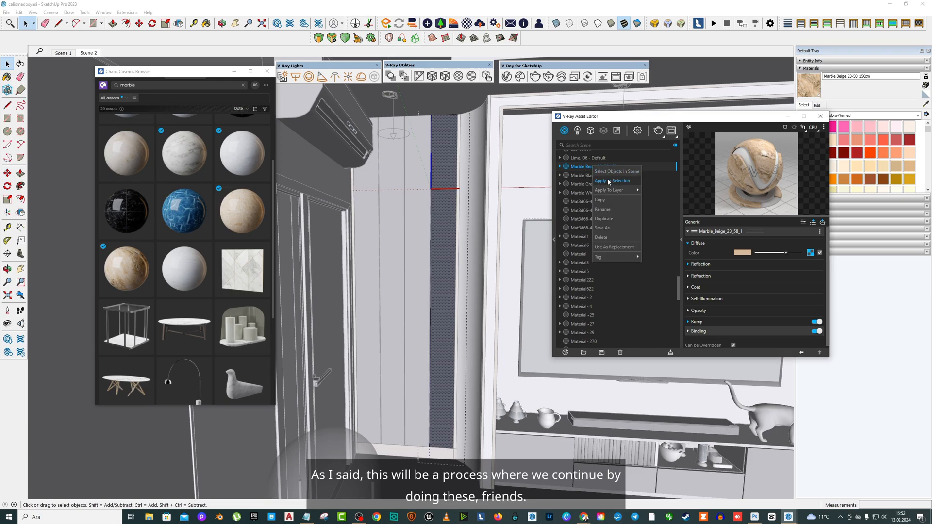
pyautogui.click(607, 179)
pyautogui.click(420, 223)
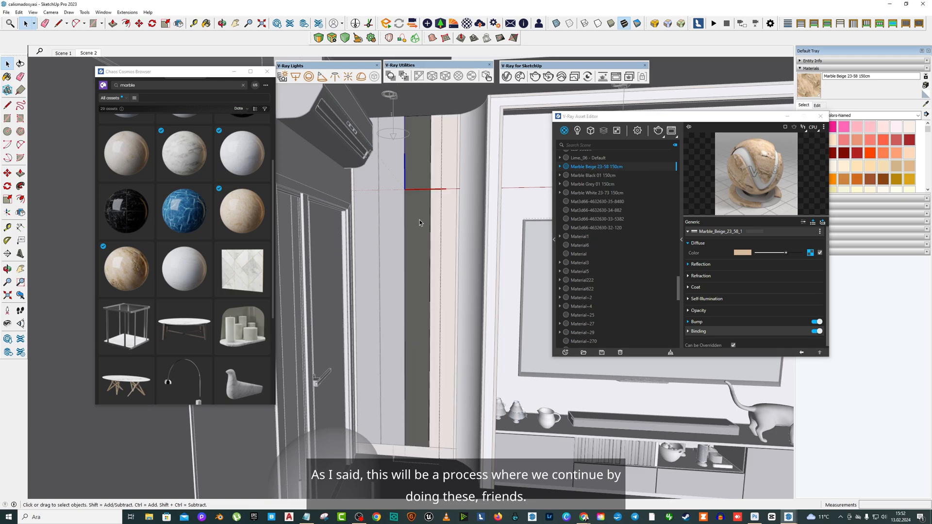
pyautogui.press('b')
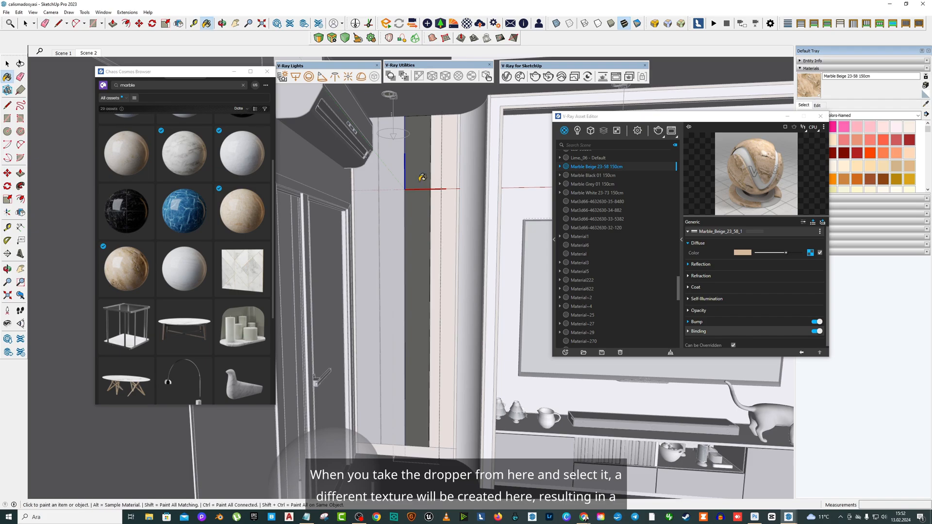
pyautogui.click(420, 178)
pyautogui.click(7, 64)
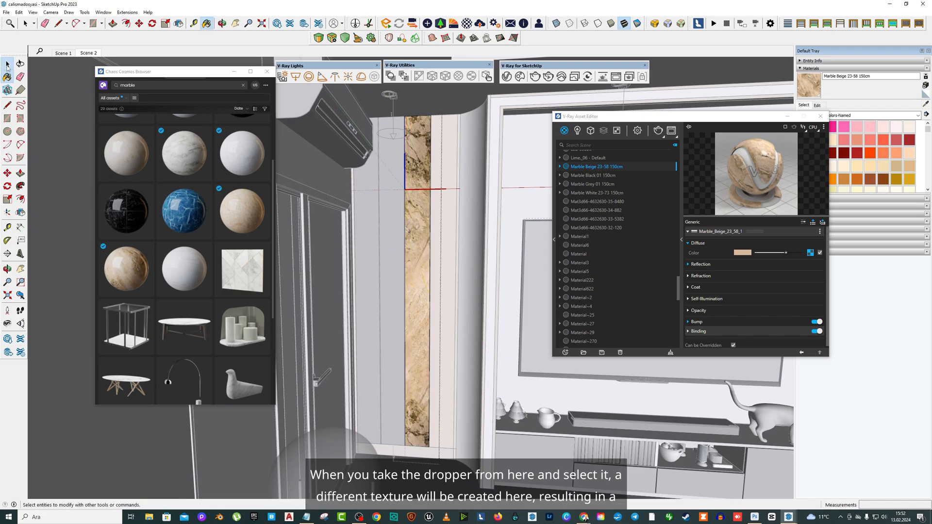
# Paint the third and fourth wall panels next to the entrance door with the sampled beige marble
pyautogui.click(392, 164)
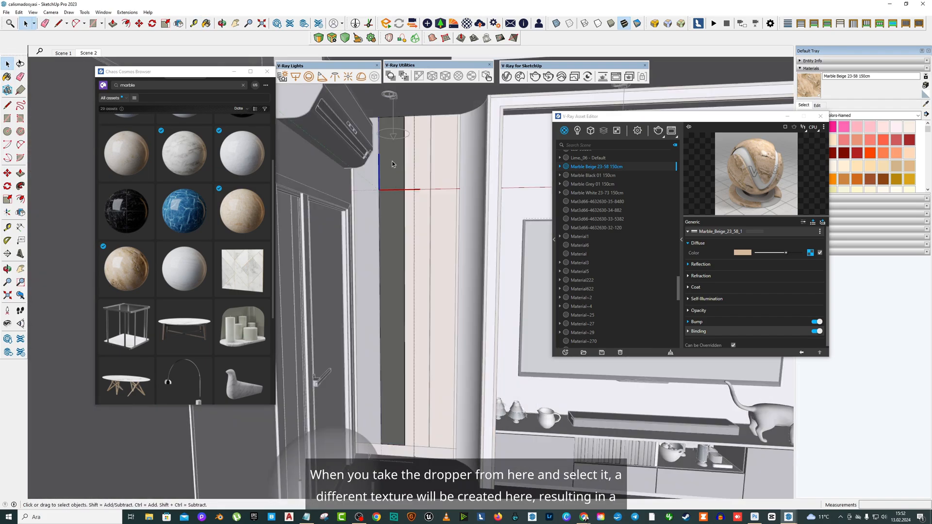
pyautogui.click(926, 104)
pyautogui.click(427, 188)
pyautogui.click(392, 189)
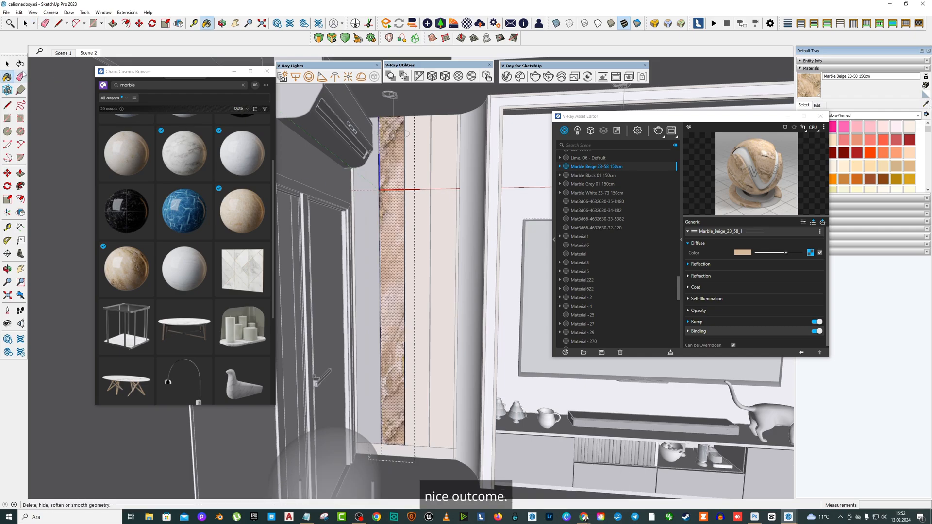
pyautogui.press('space')
pyautogui.hotkey('ctrl', 'z')
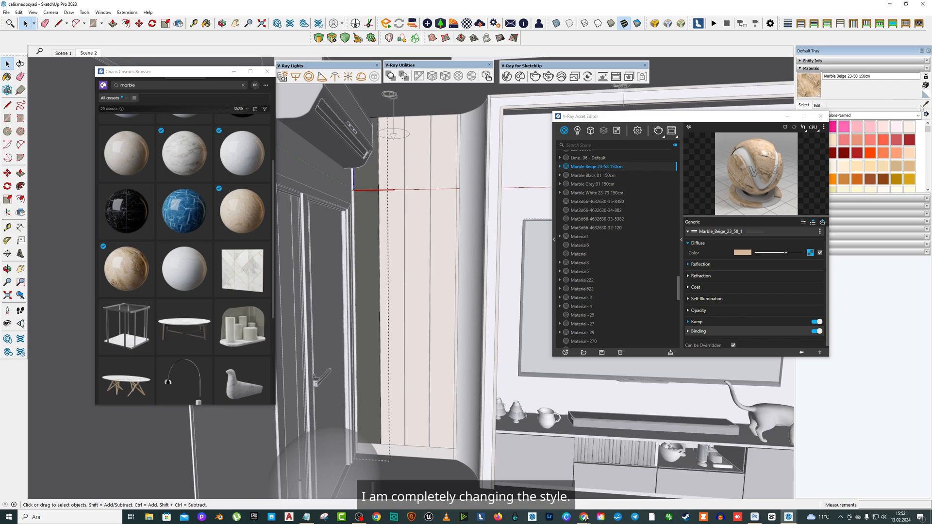
pyautogui.press('b')
pyautogui.click(369, 178)
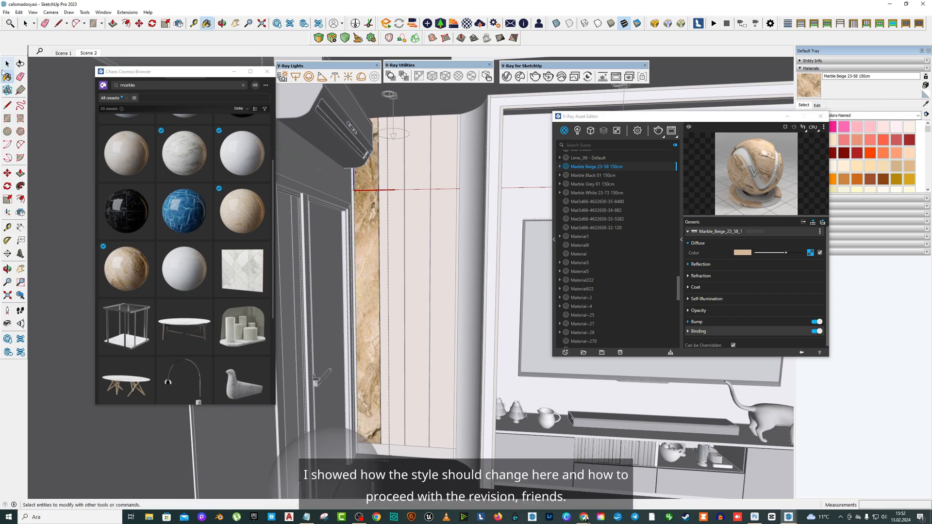
pyautogui.press('space')
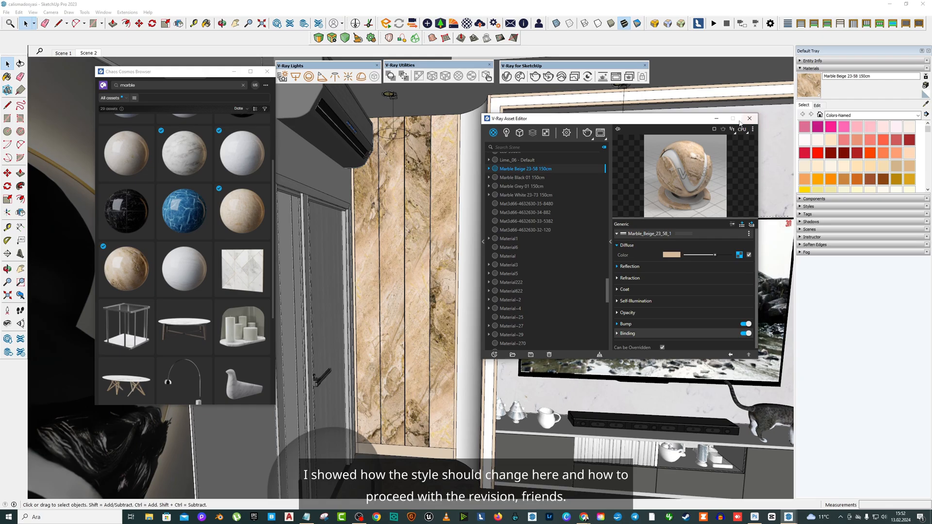
# Create a new material from Marble Beige 23-58 150cm and turn off its texture image to use only the base color
pyautogui.click(820, 116)
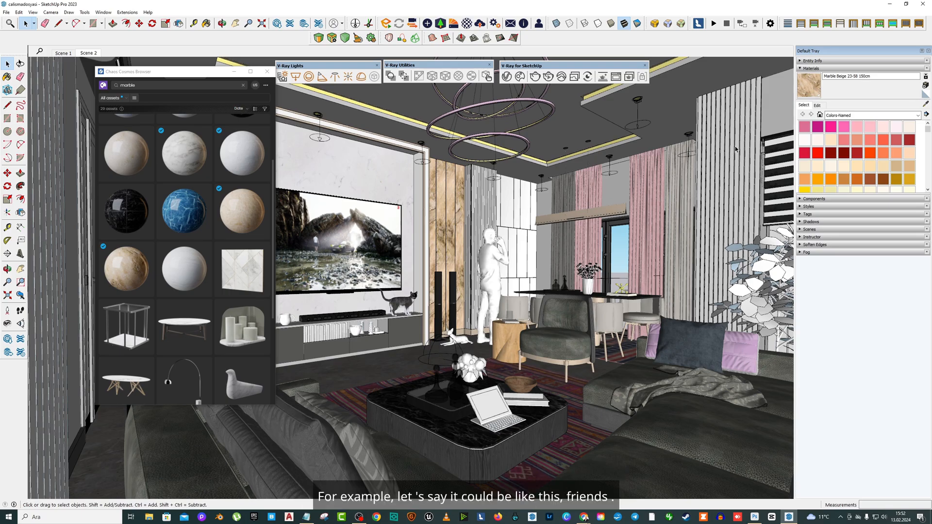
pyautogui.scroll(4, 737, 149)
pyautogui.scroll(3, 738, 205)
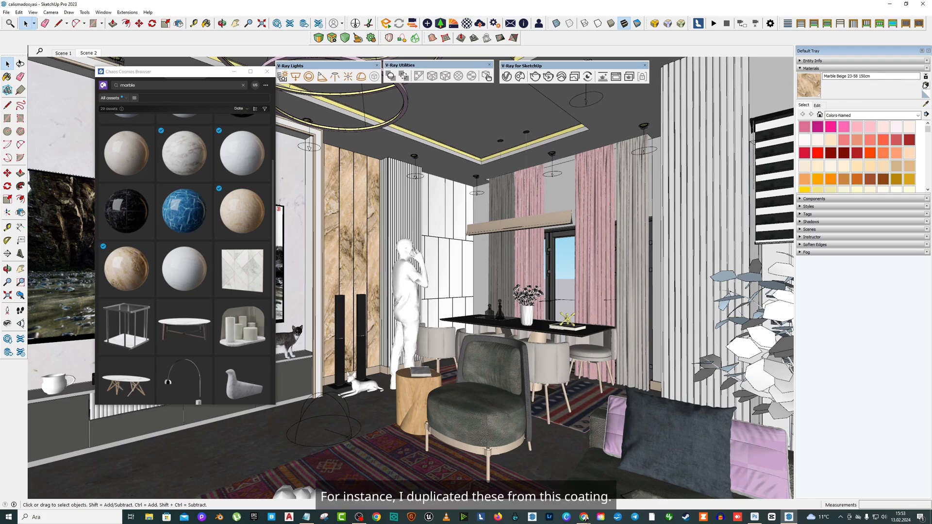
pyautogui.click(925, 85)
pyautogui.click(628, 223)
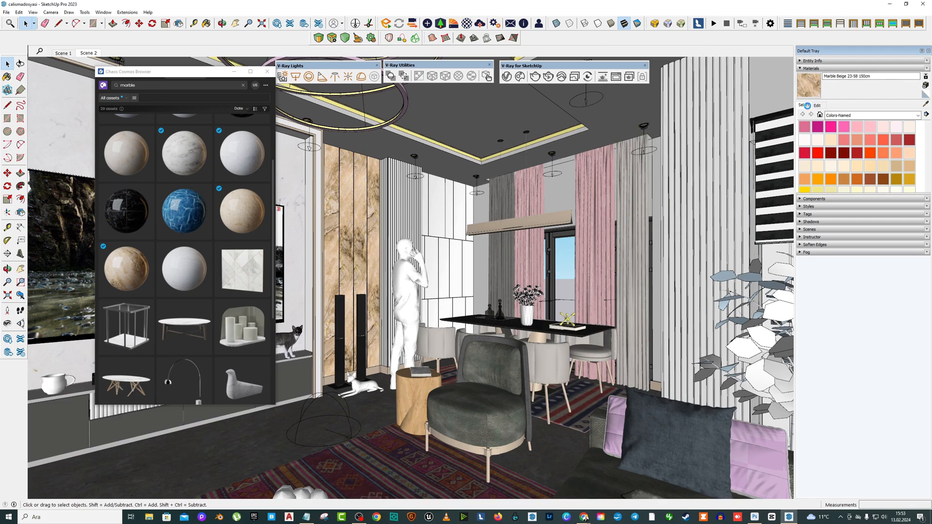
pyautogui.click(819, 104)
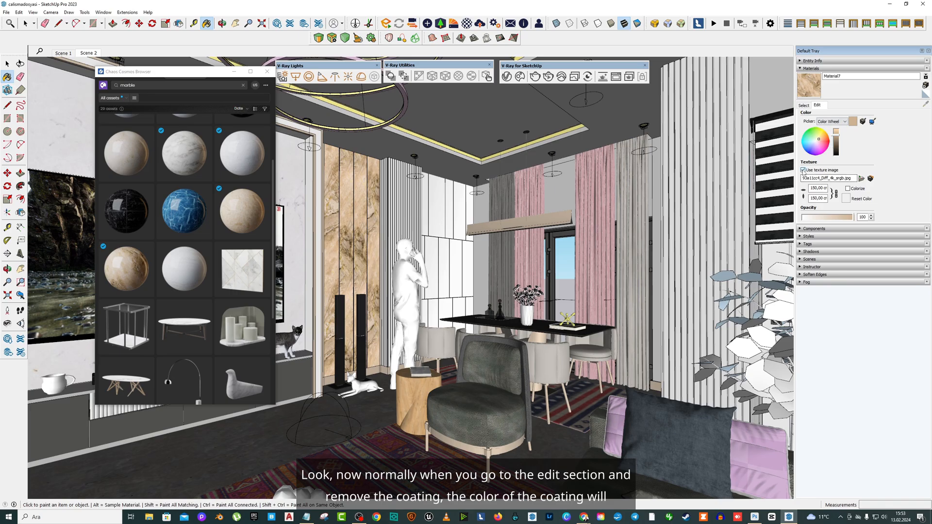
pyautogui.click(803, 170)
# Paint the white slatted cladding on the column beside the blinds with the plain beige material and darken its color
pyautogui.scroll(5, 587, 172)
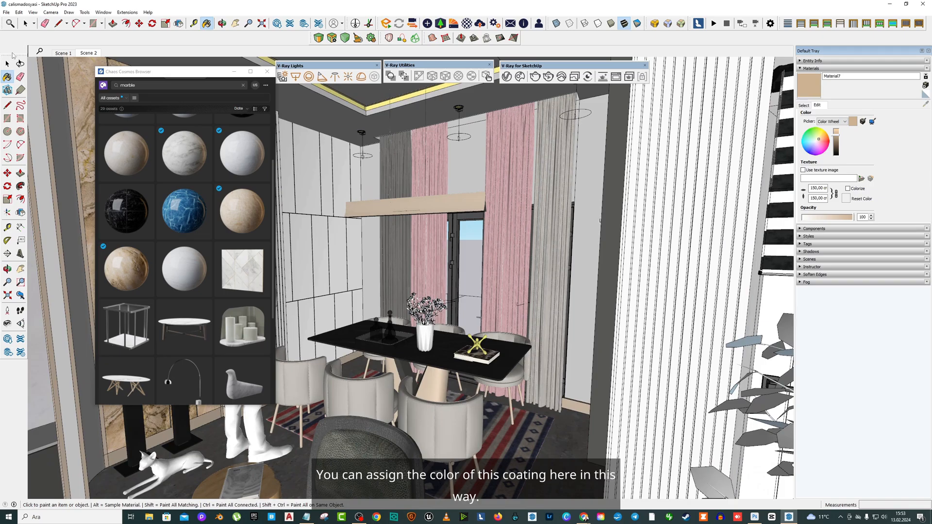
pyautogui.click(7, 63)
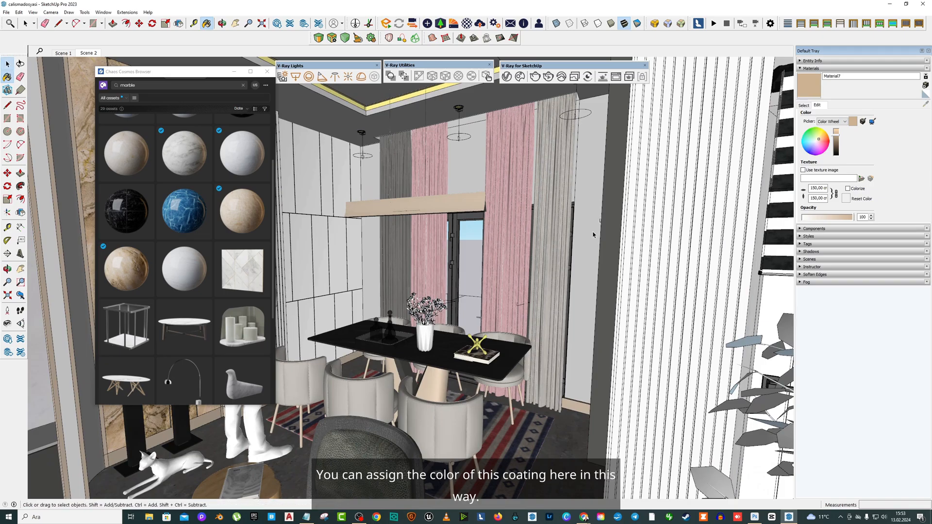
pyautogui.scroll(4, 649, 230)
pyautogui.click(649, 230)
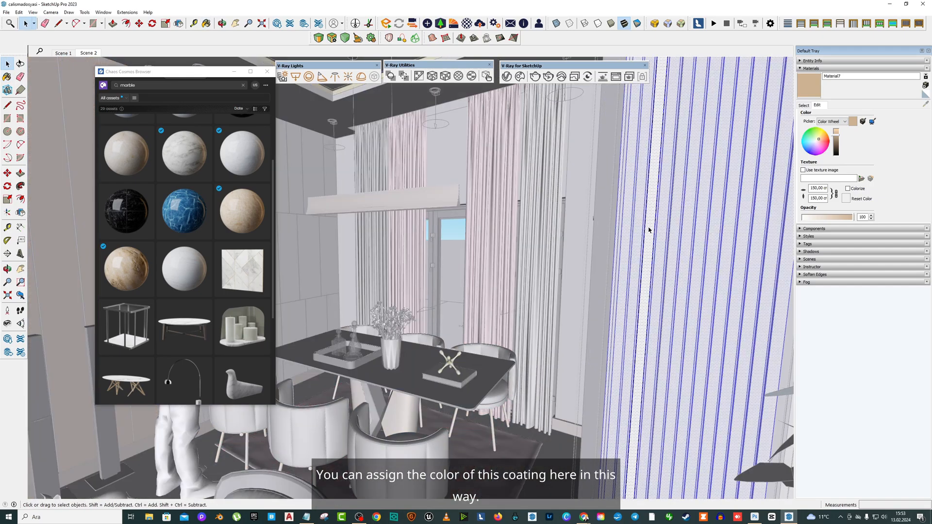
pyautogui.click(7, 77)
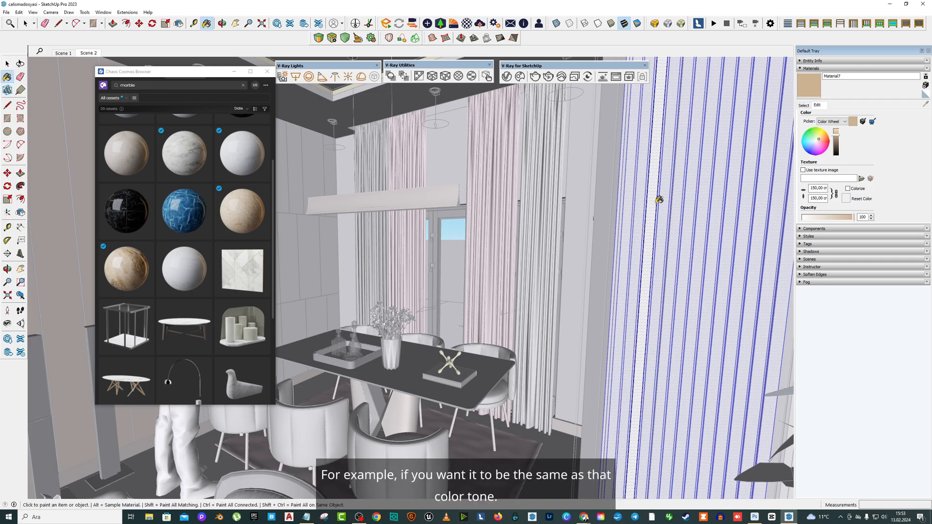
pyautogui.click(657, 198)
pyautogui.click(7, 63)
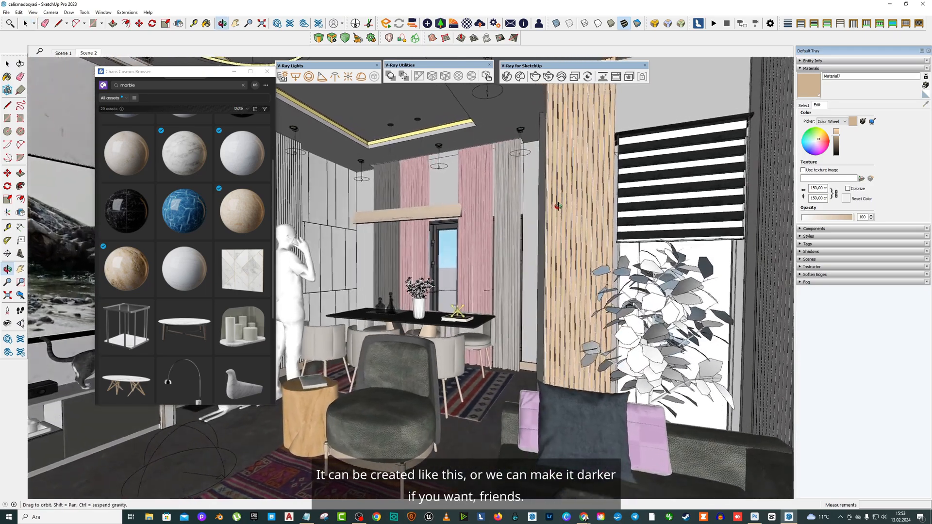
pyautogui.moveTo(835, 143); pyautogui.dragTo(834, 147)
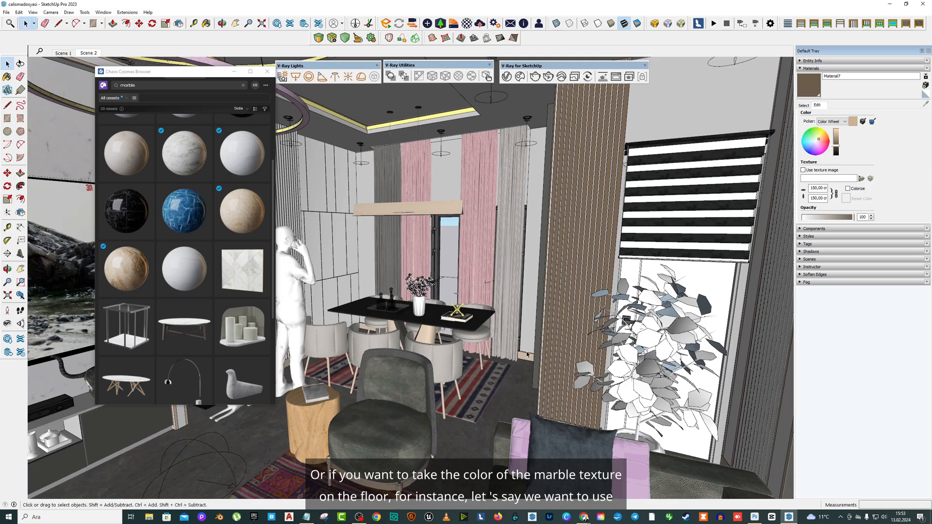
# Match the slatted cladding material's color to the dark floor using a color sampled from the screen
pyautogui.scroll(-10, 527, 355)
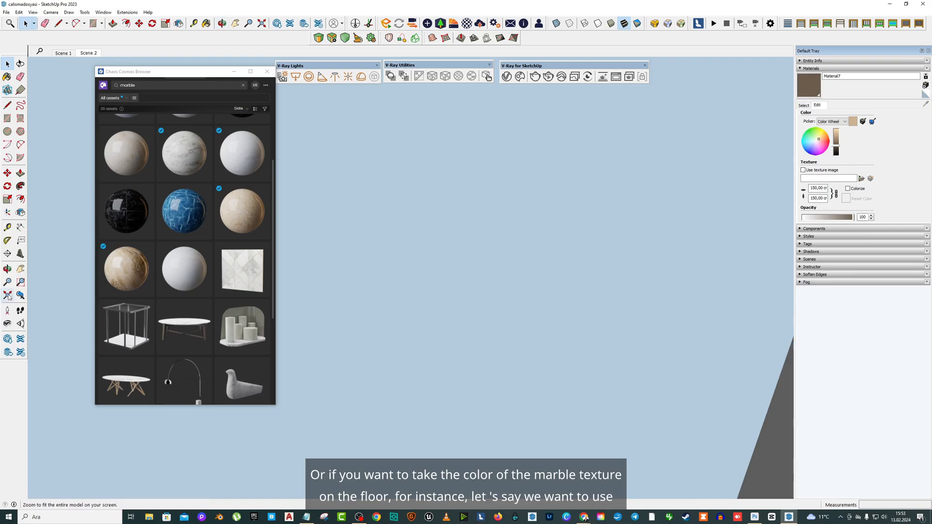
pyautogui.click(21, 294)
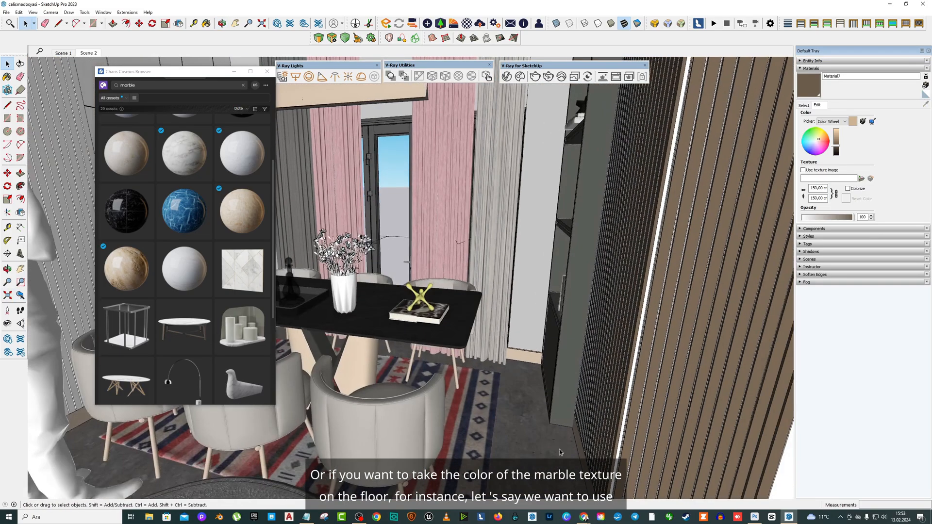
pyautogui.scroll(5, 529, 435)
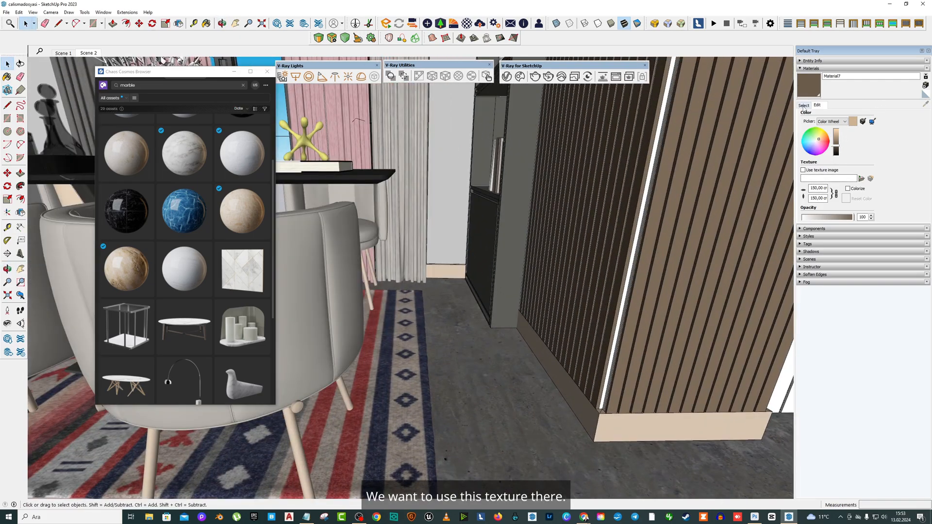
pyautogui.click(804, 106)
pyautogui.click(817, 105)
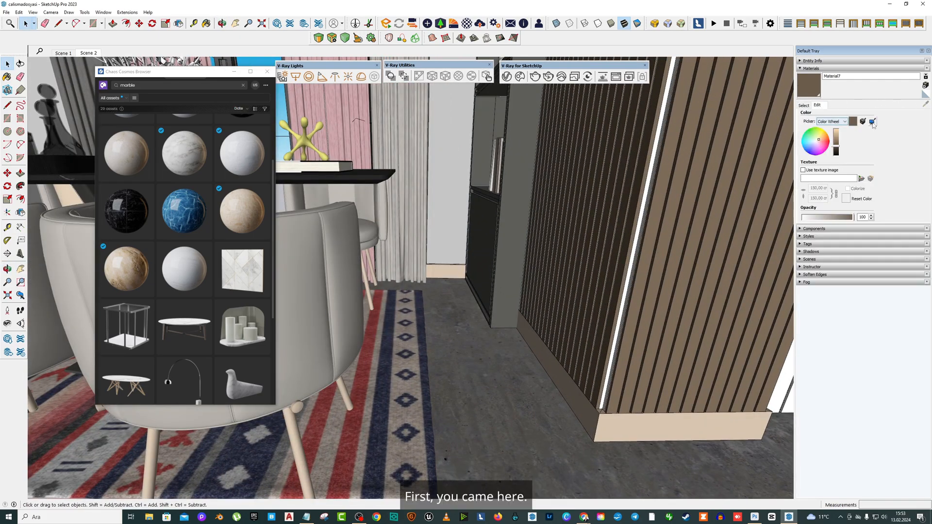
pyautogui.click(539, 450)
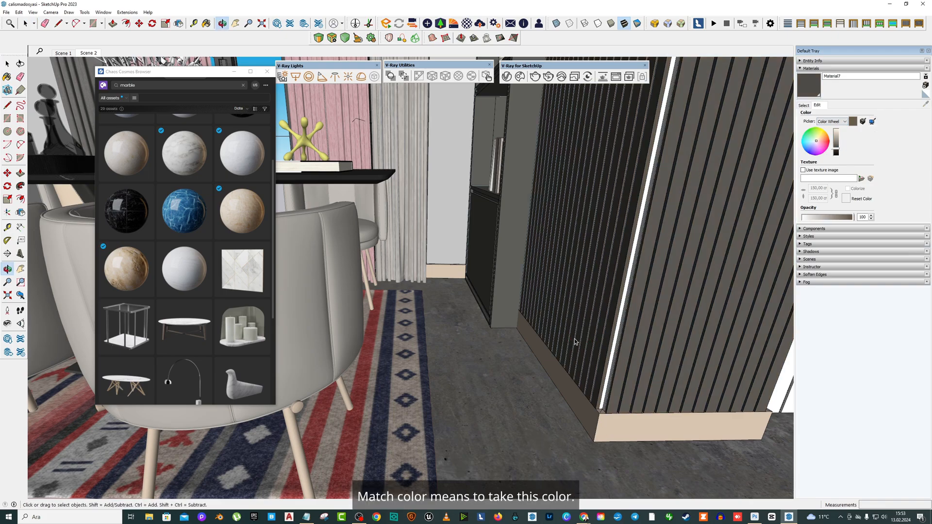
pyautogui.moveTo(575, 339); pyautogui.dragTo(587, 306)
# Paint the slatted panel between the beige marble panels and the white tiled wall with the dark color of the column cladding
pyautogui.click(89, 54)
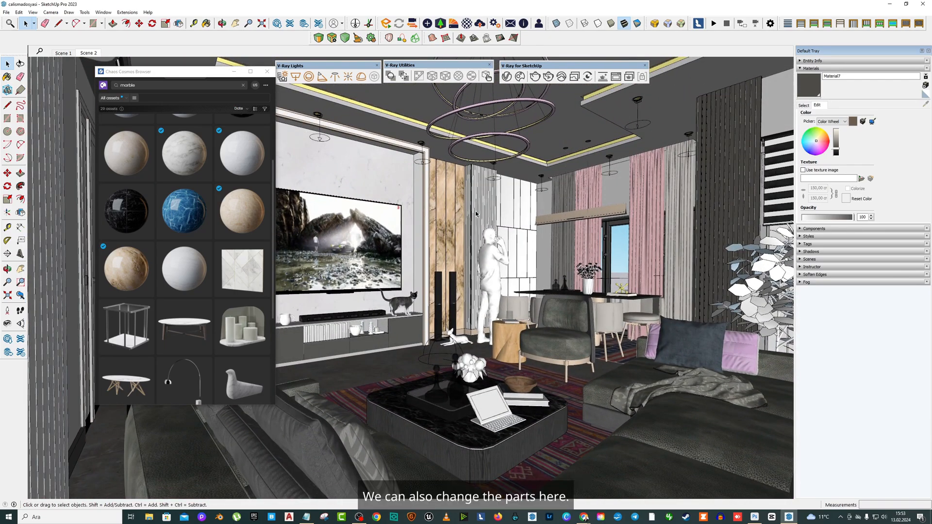
pyautogui.scroll(10, 474, 227)
pyautogui.scroll(-3, 474, 228)
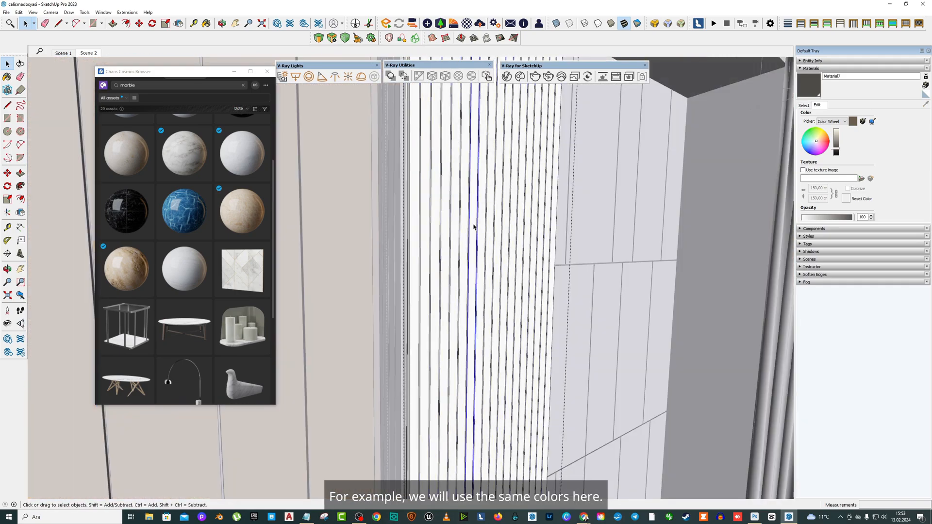
pyautogui.click(474, 229)
pyautogui.scroll(-8, 476, 231)
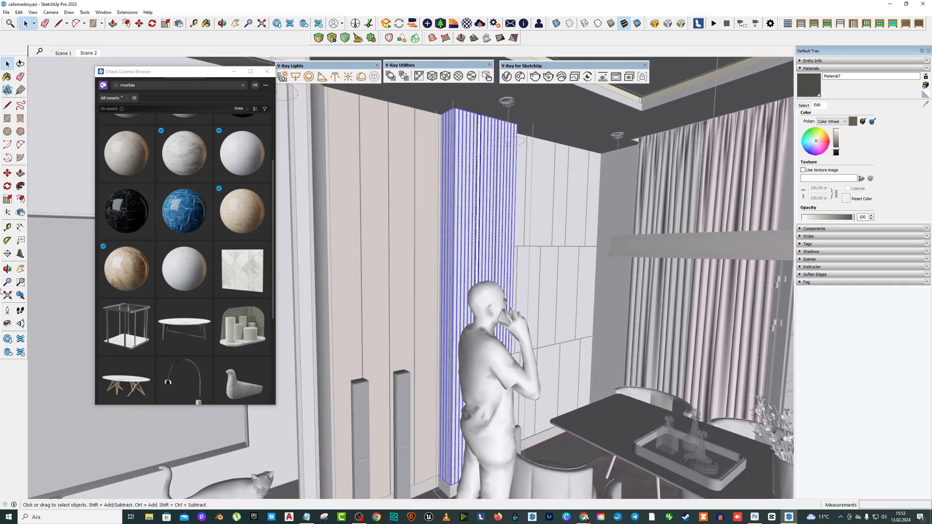
pyautogui.click(8, 323)
pyautogui.moveTo(461, 311); pyautogui.dragTo(673, 298)
pyautogui.scroll(-3, 567, 313)
pyautogui.press('o')
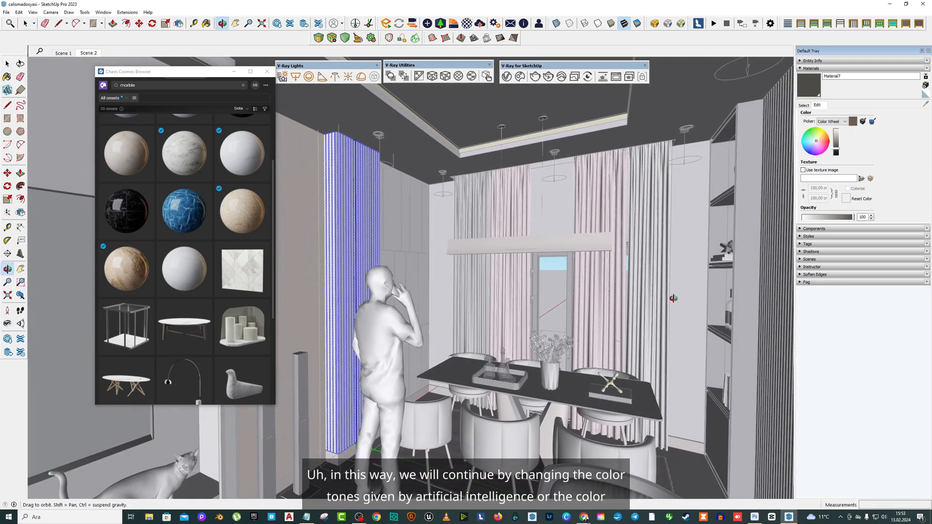
pyautogui.press('space')
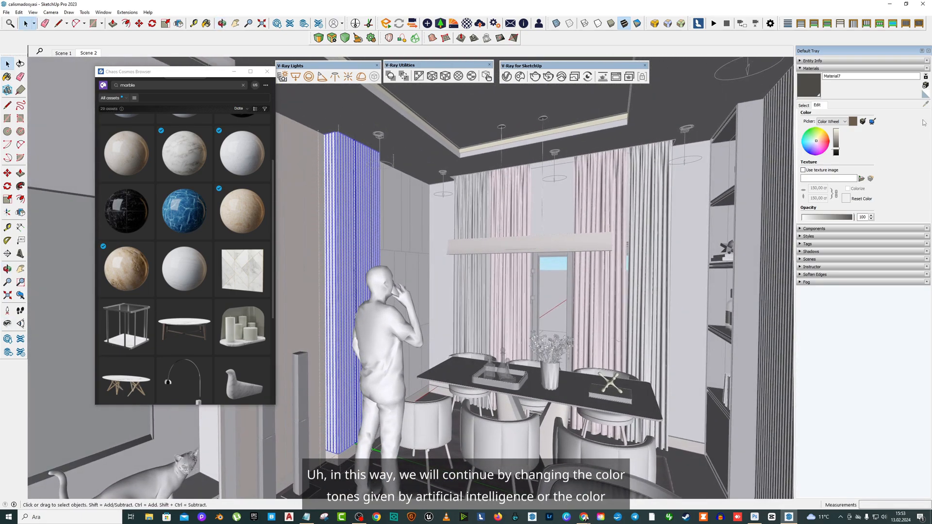
pyautogui.click(804, 106)
pyautogui.click(925, 103)
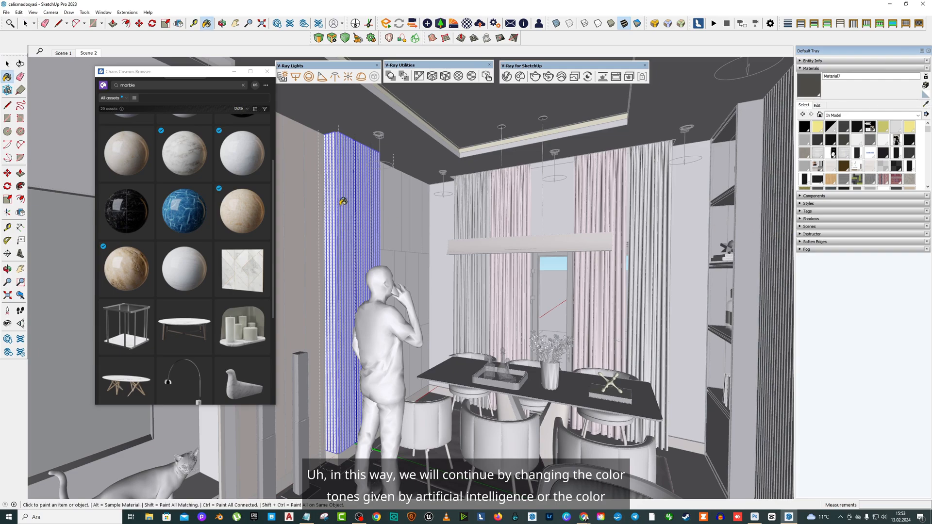
pyautogui.scroll(8, 338, 206)
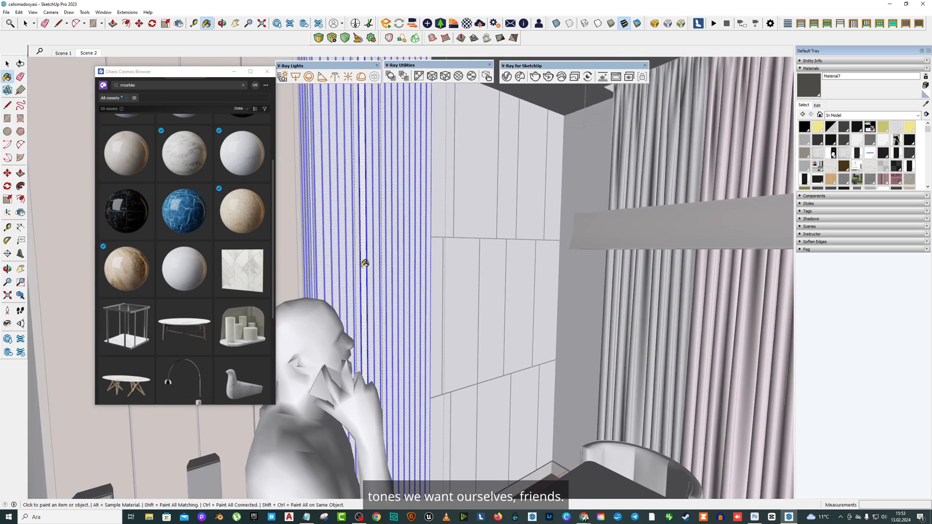
pyautogui.click(365, 260)
pyautogui.scroll(-4, 378, 248)
pyautogui.press('space')
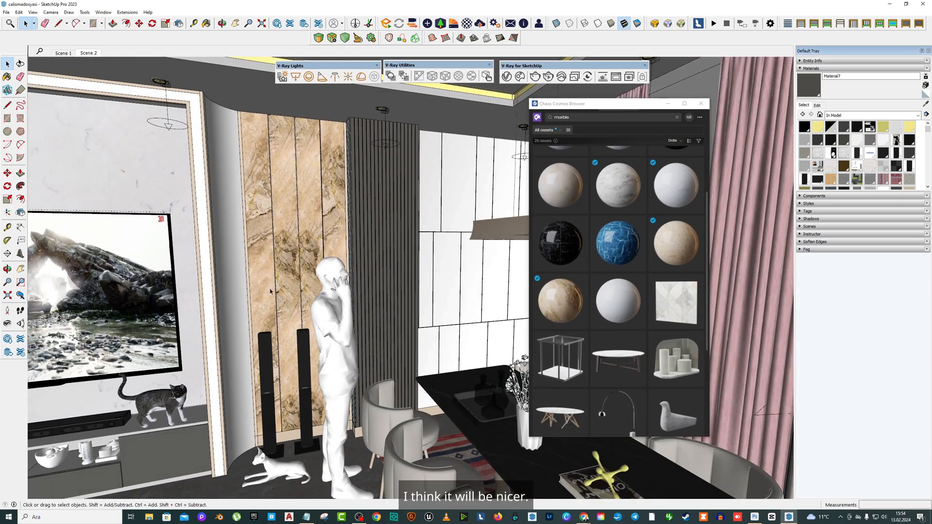
# Look over the TV wall and marble panels in the model, and switch to the restyled image in Stylar in the browser
pyautogui.click(7, 324)
pyautogui.moveTo(339, 262); pyautogui.dragTo(218, 260)
pyautogui.moveTo(271, 242); pyautogui.dragTo(314, 223)
pyautogui.moveTo(314, 272); pyautogui.dragTo(282, 302)
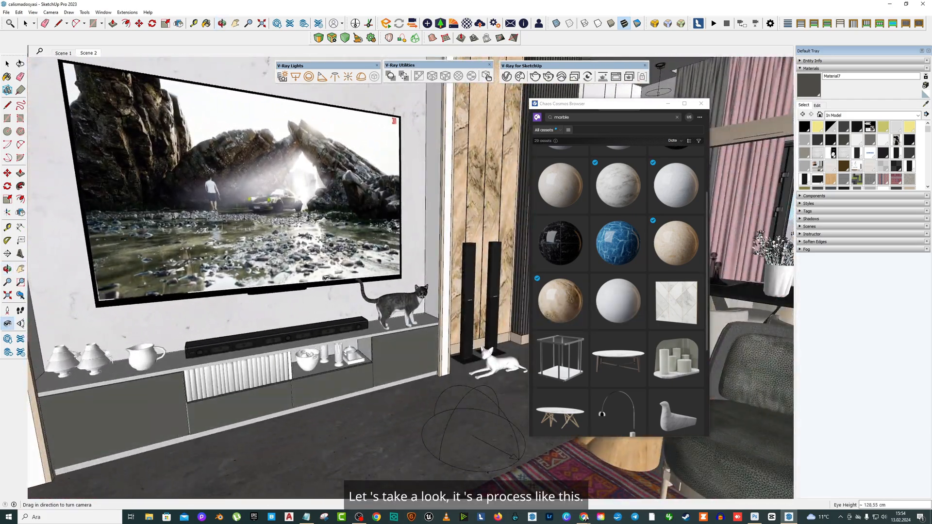
pyautogui.scroll(-3, 327, 278)
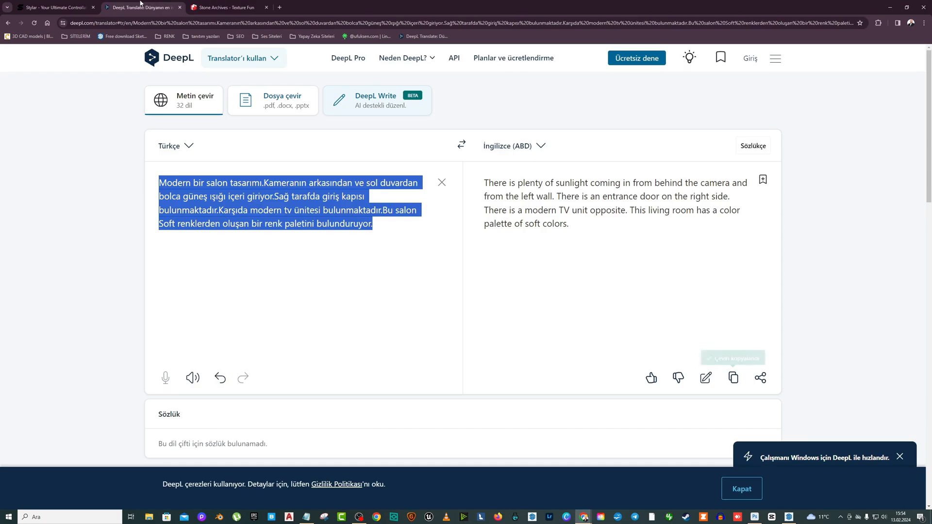
pyautogui.click(79, 4)
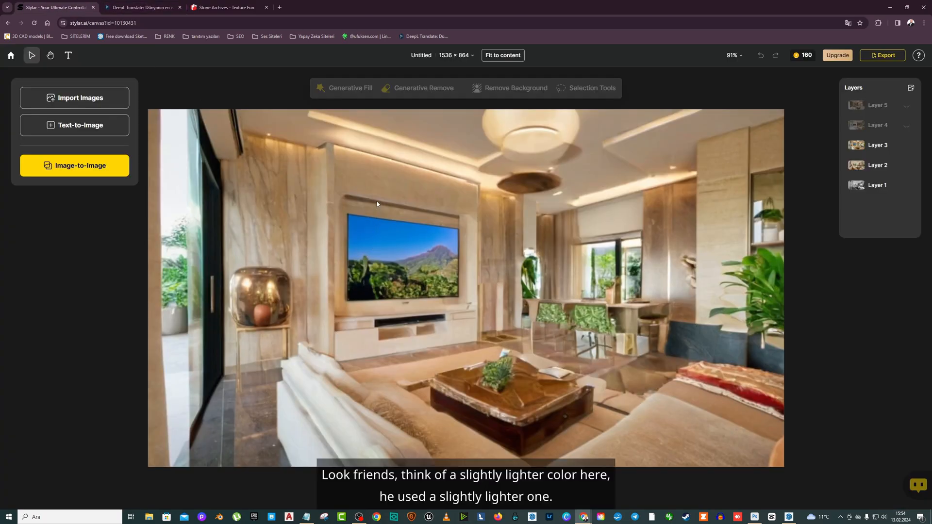